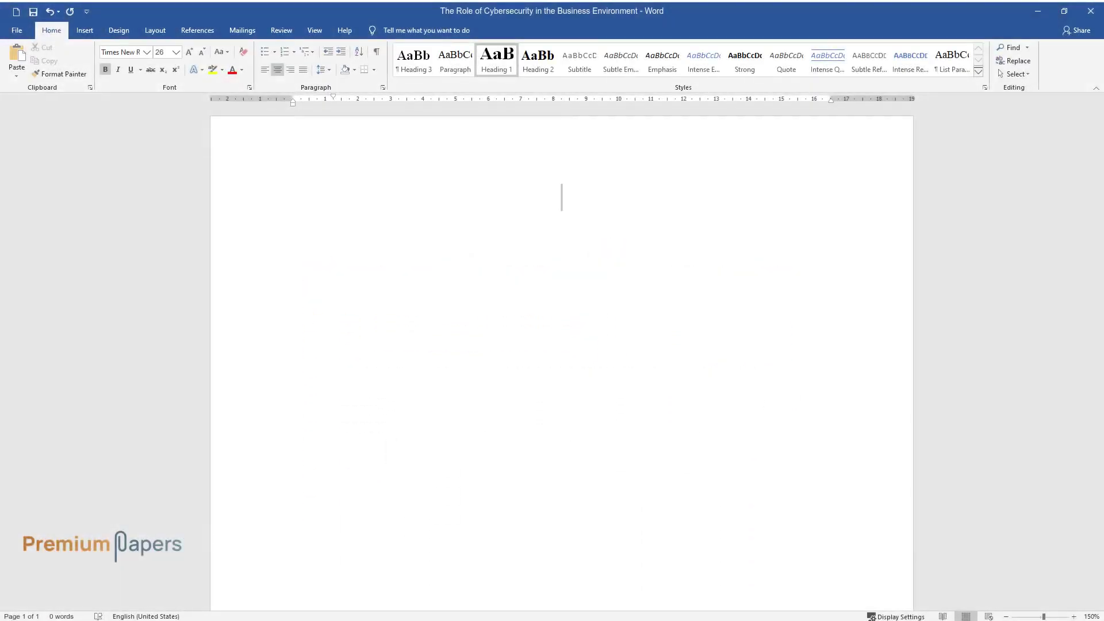
Type the title 'The Role of Cybersecurity in the Business Environment' and the 'Introduction' heading
type("The Role of C")
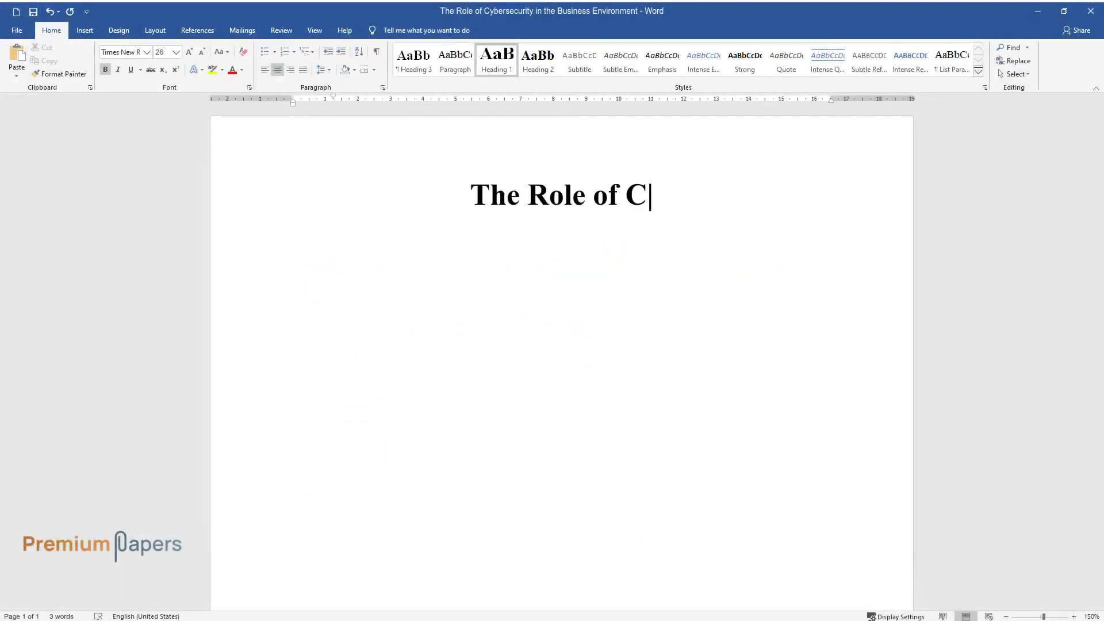
type("ybersecurity in the Business ")
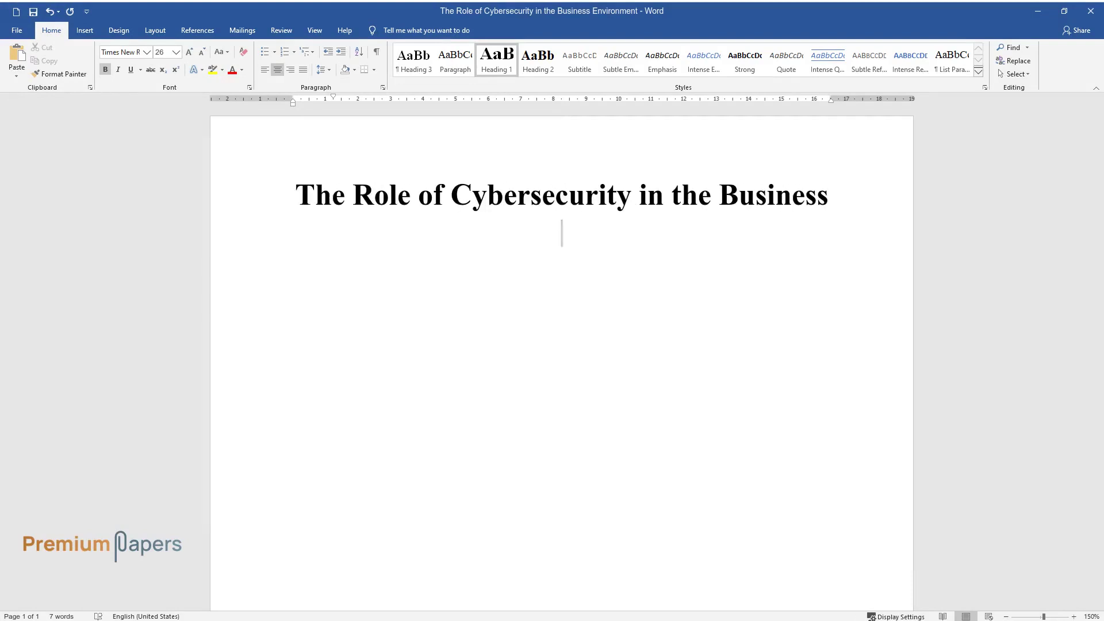
type("Environment ")
type("In")
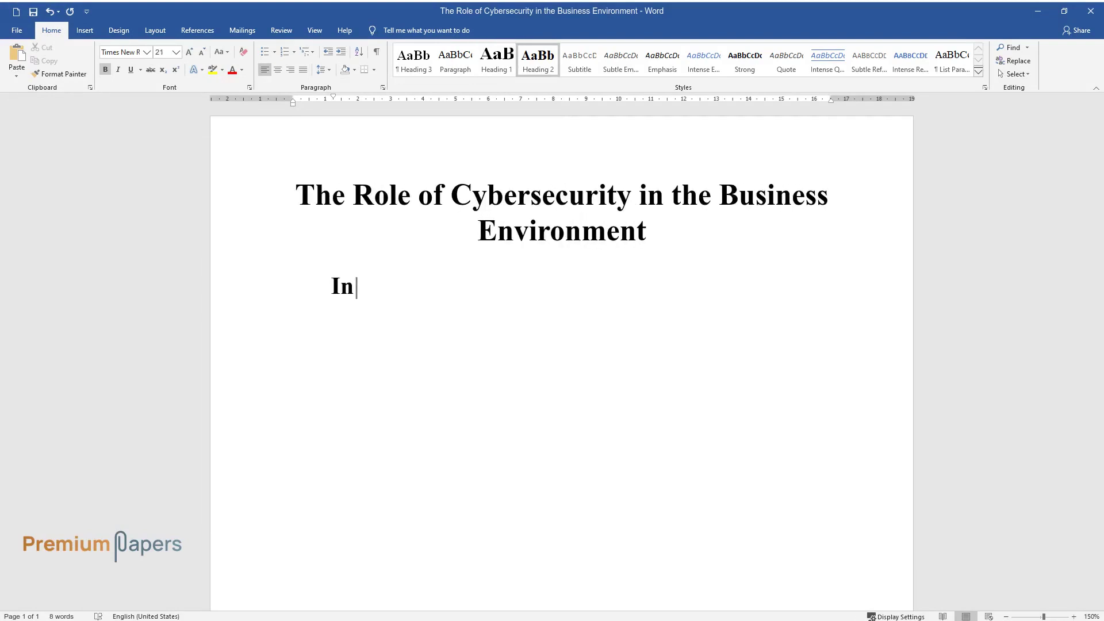
type("troduction")
key("Return")
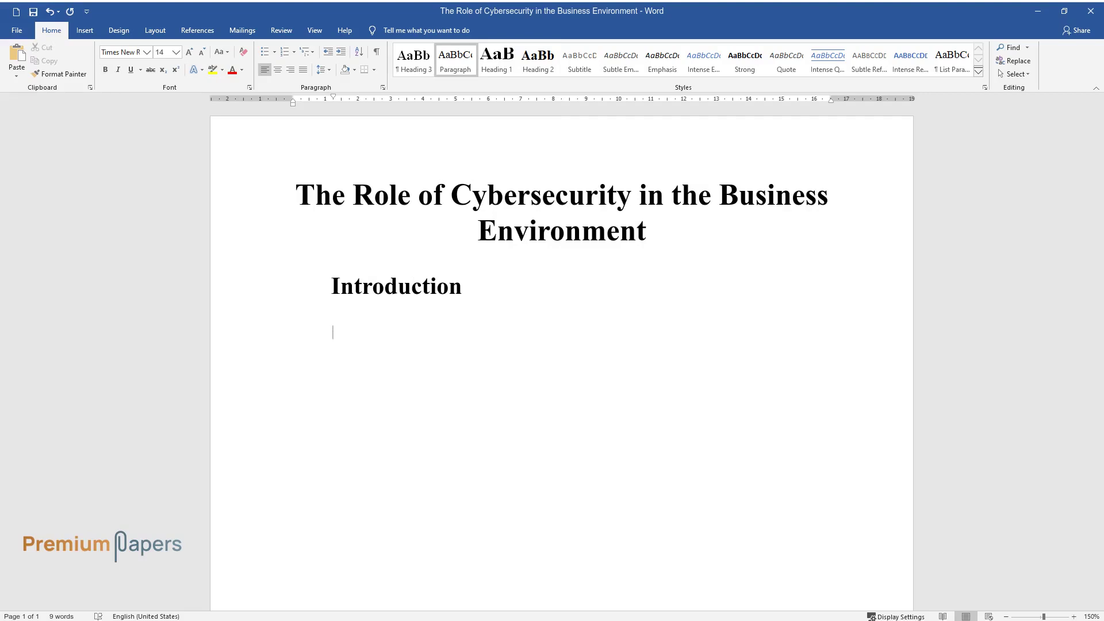
Type the Introduction paragraph beginning 'As technology has advanced more throughout the years'
type("As technology has advan")
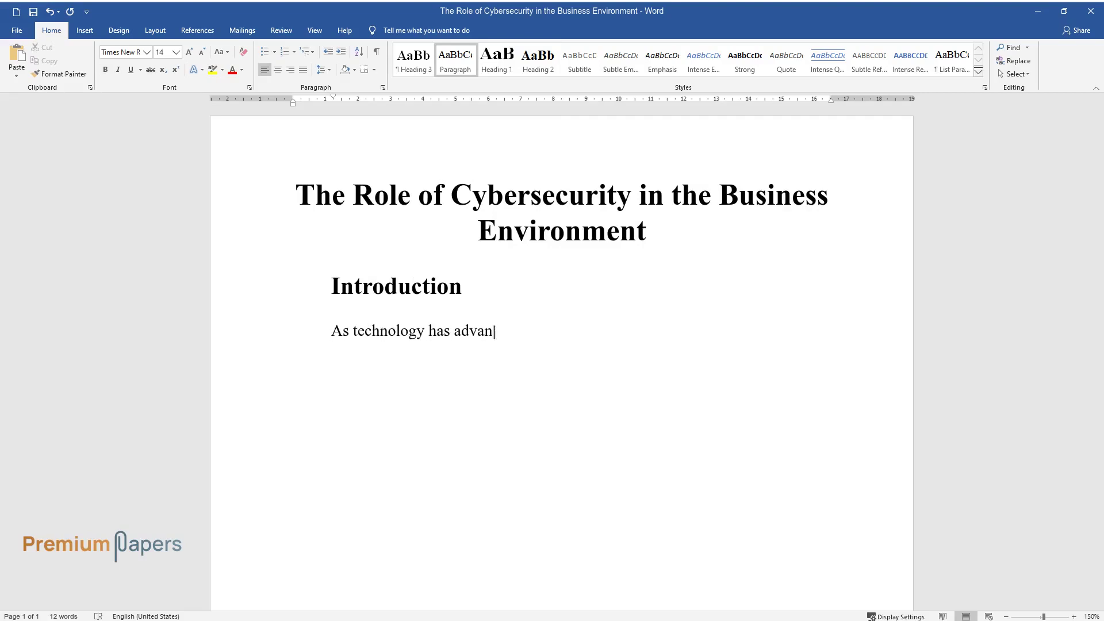
type("ced more throughout the years, the")
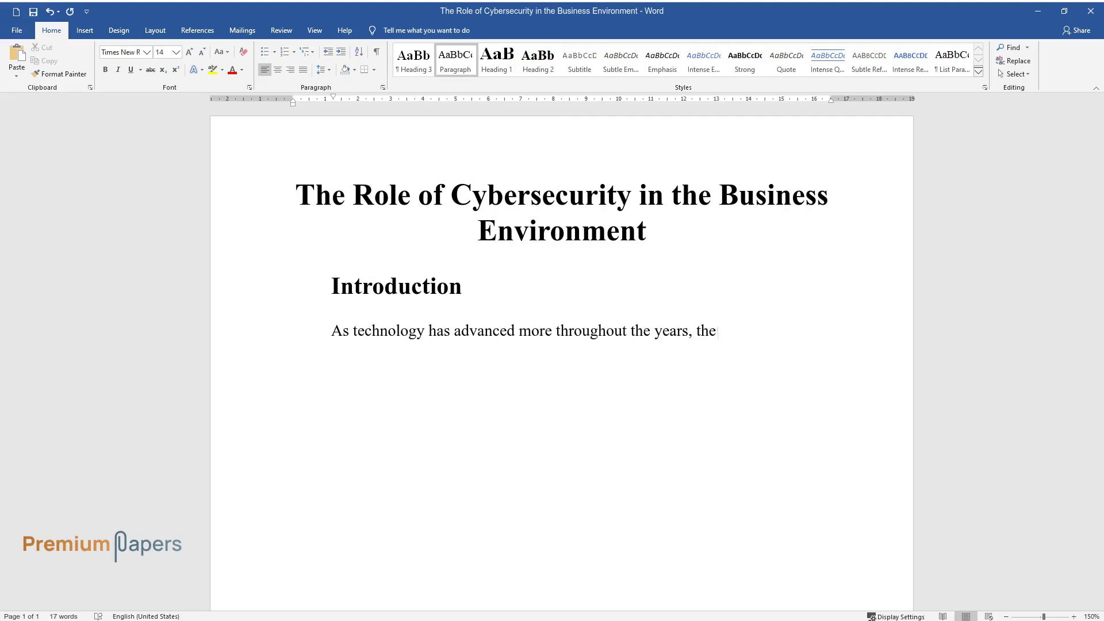
type("ncrease in human ")
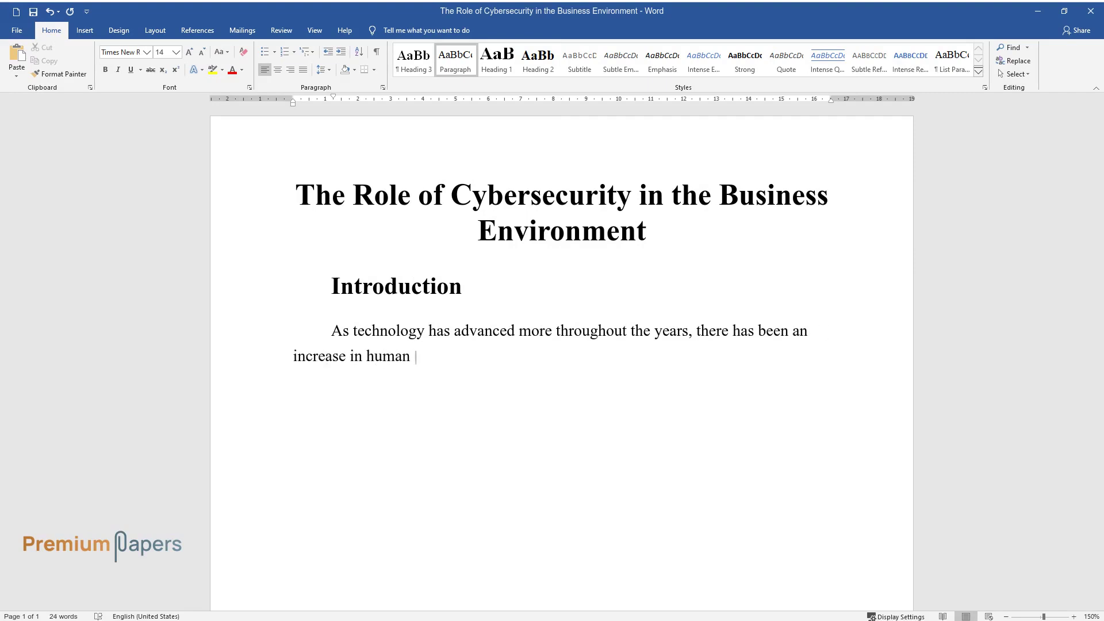
type("interaction. The use of websites")
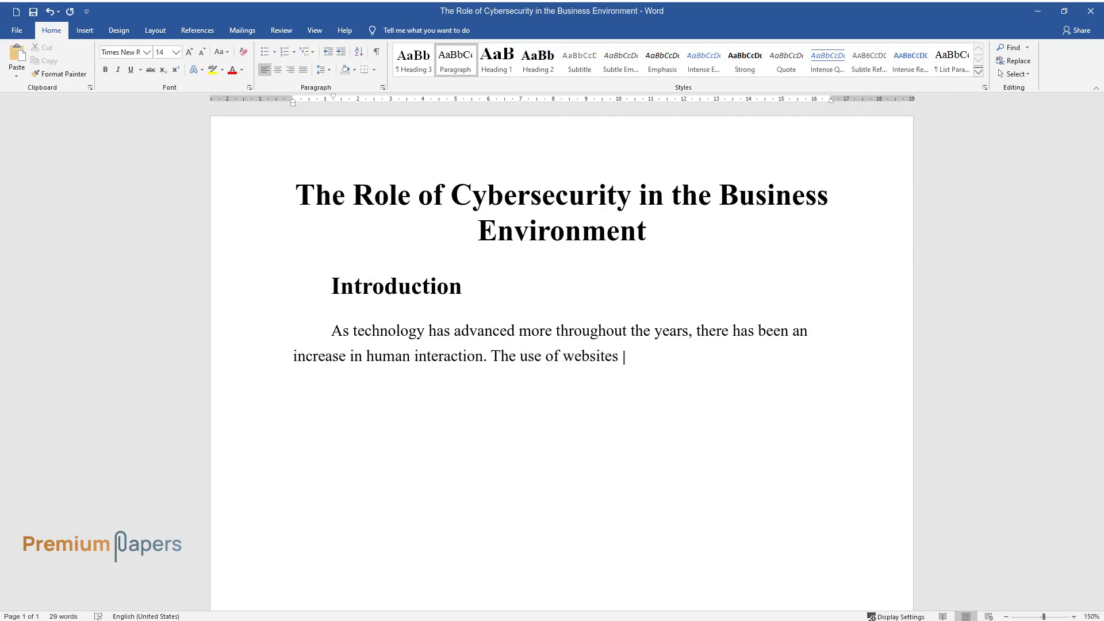
type("and e-mails, forinstance, has mad")
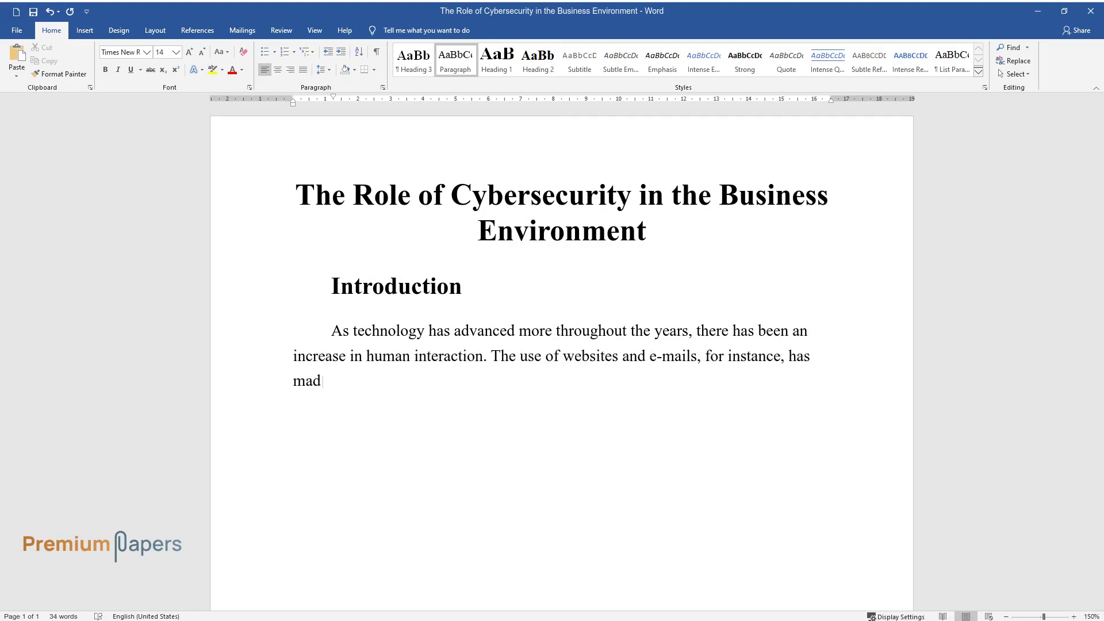
type("send private or personal messages. However, the ea")
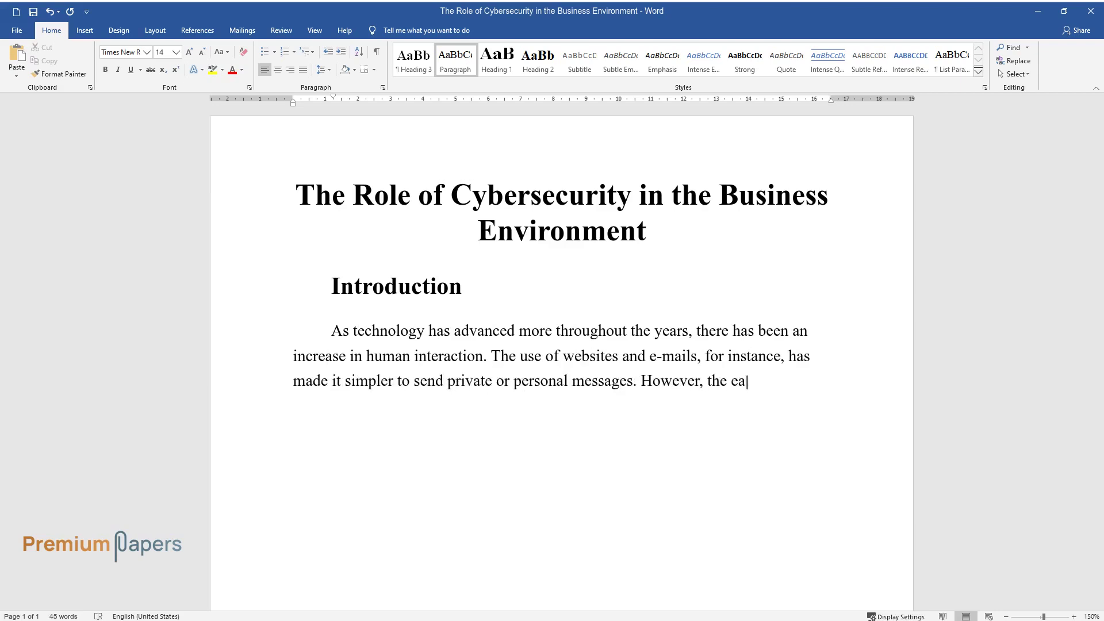
type("formation flow has been ac")
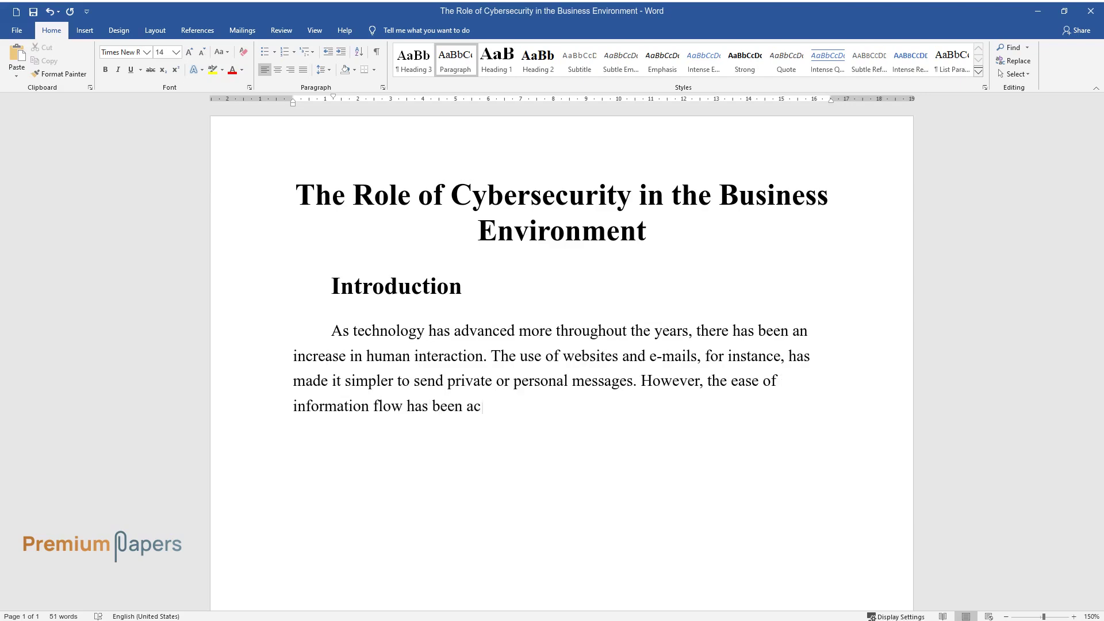
type("companied by significant difficul")
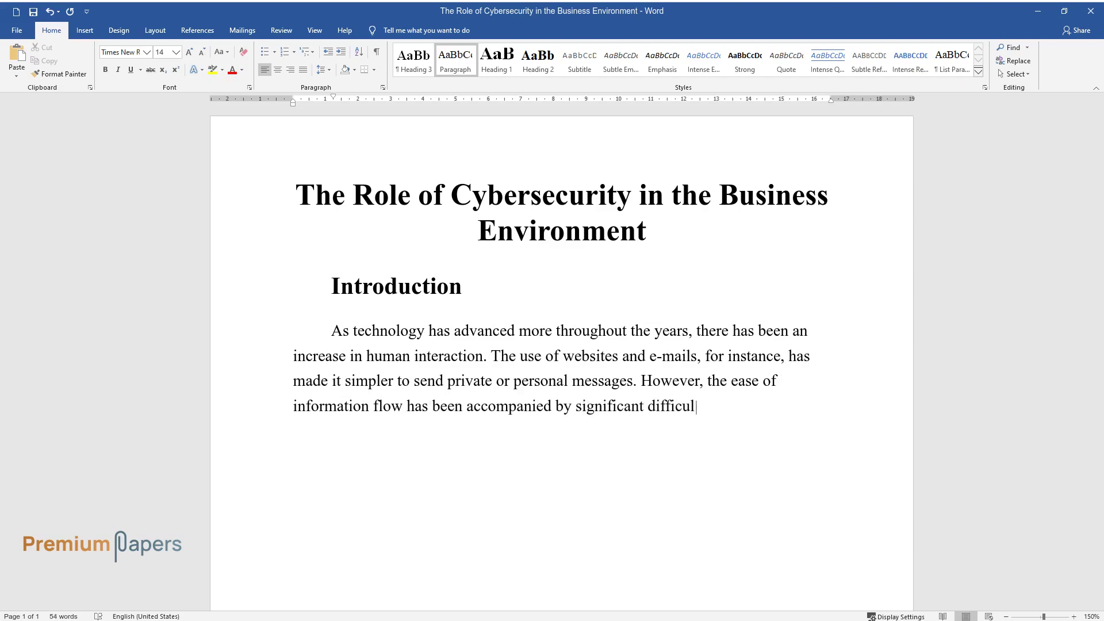
type("ties. When access to and transmis")
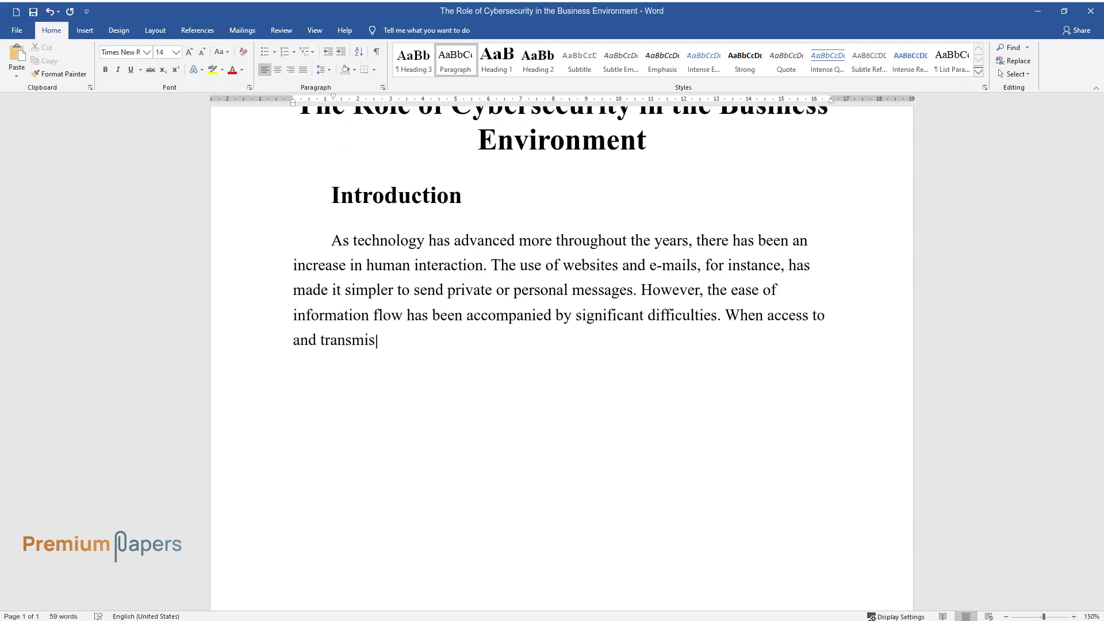
type("sion of information, particularly")
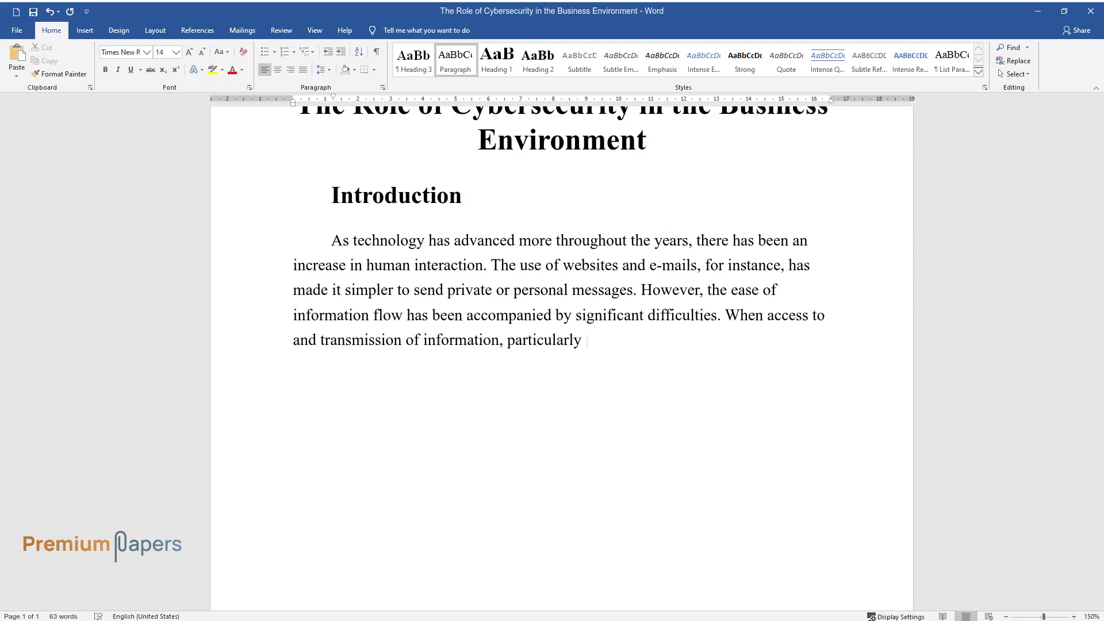
type(" for businesses, is not properly c")
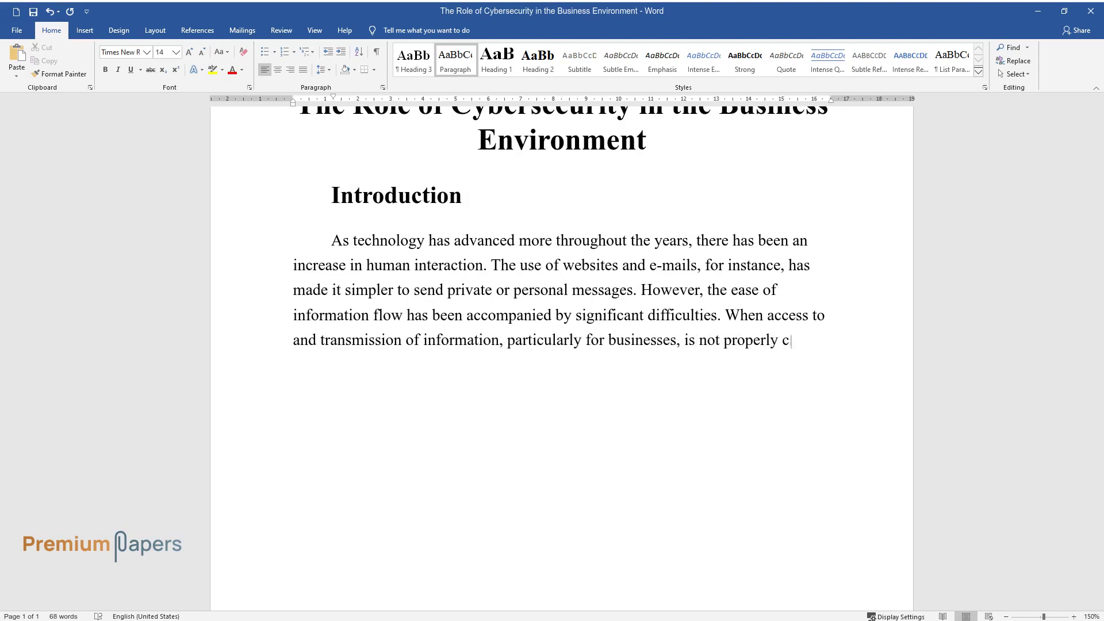
type("ontrolled, disastrous results may")
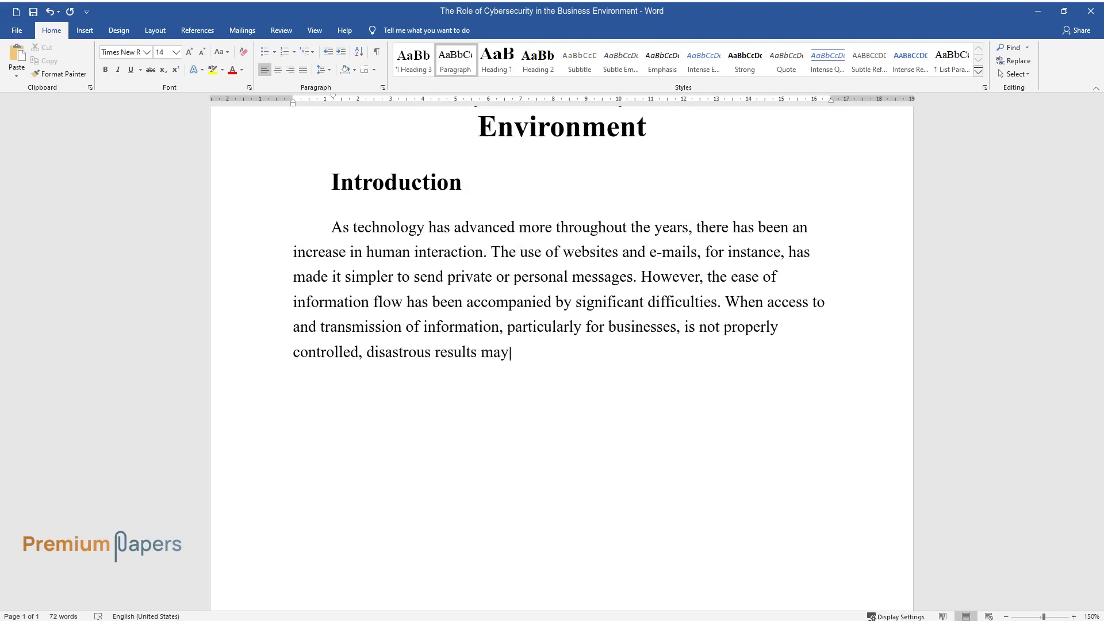
type(" occur. These potential outcomes c")
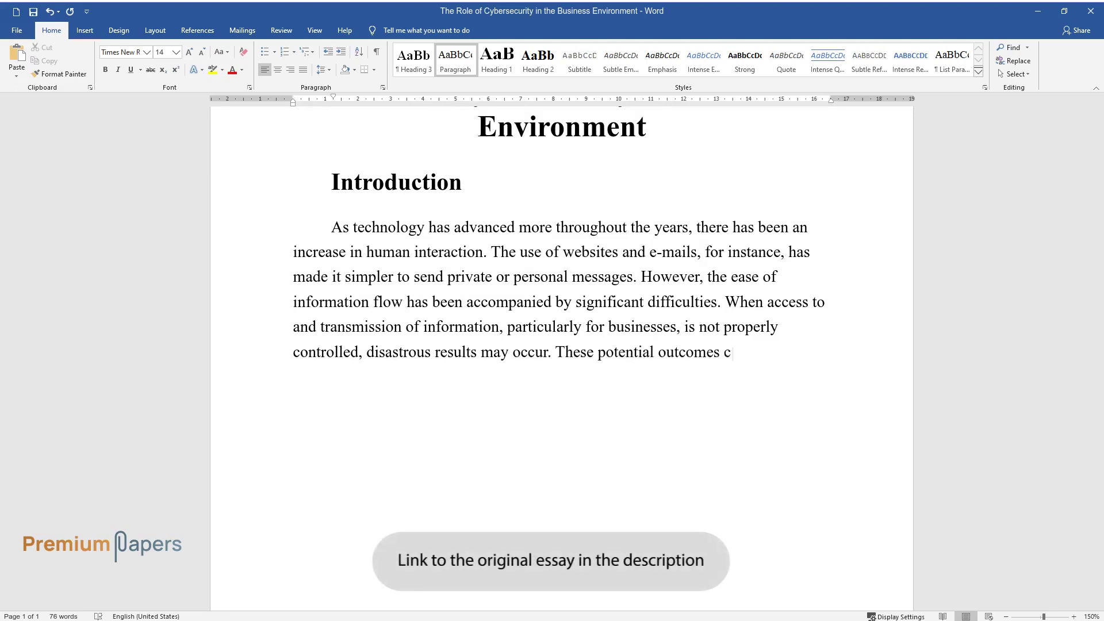
type("an include money loss or the disc")
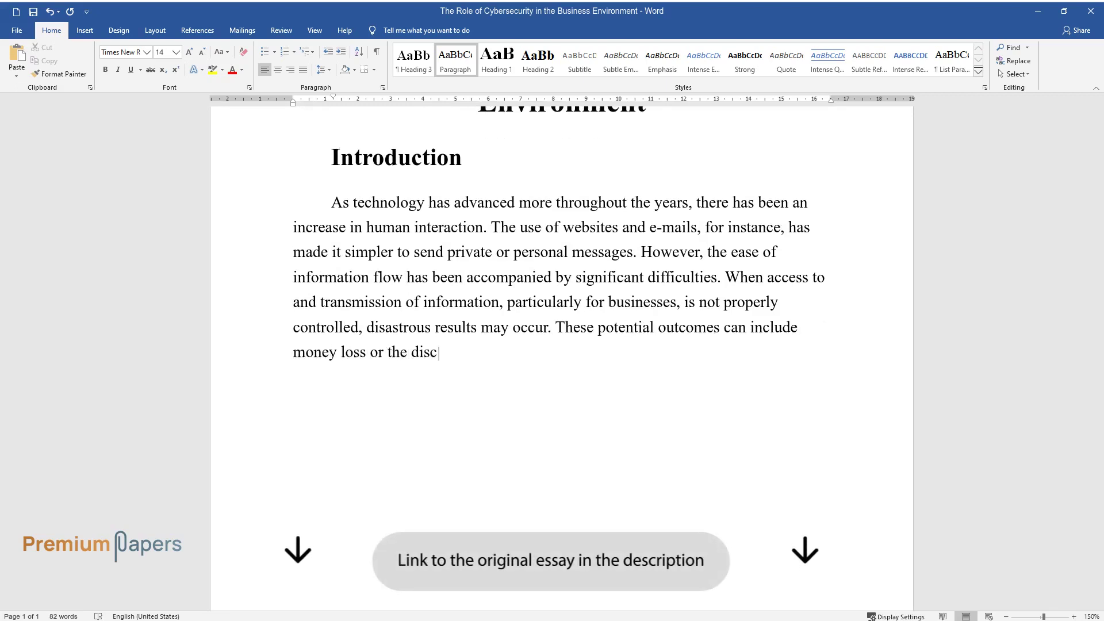
type("losure of sensitive data that cou")
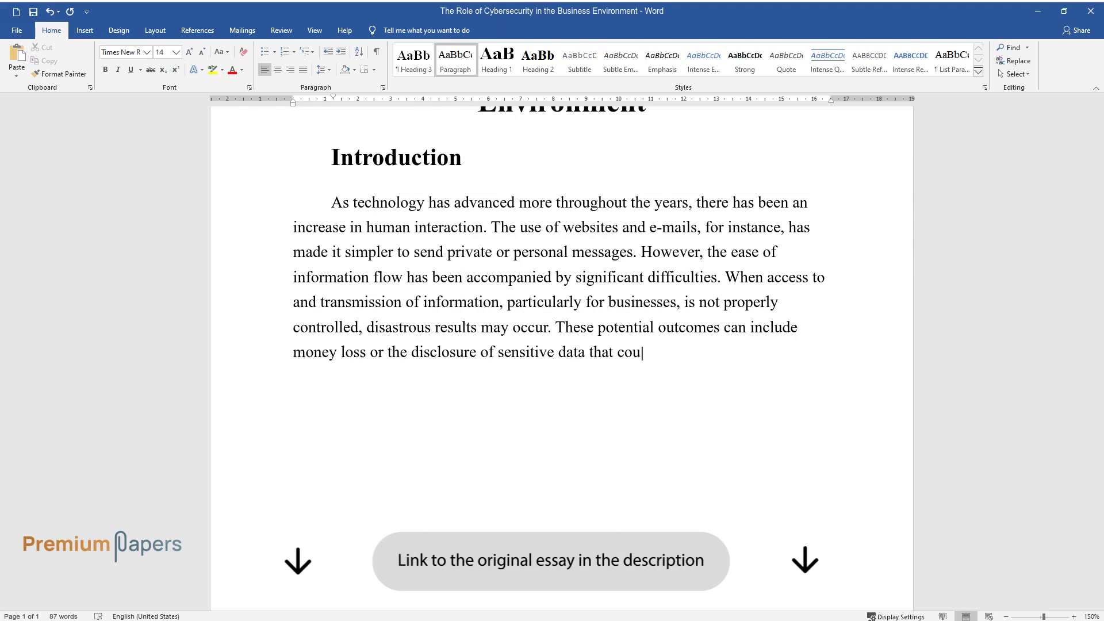
type("ld be exploited against the busine")
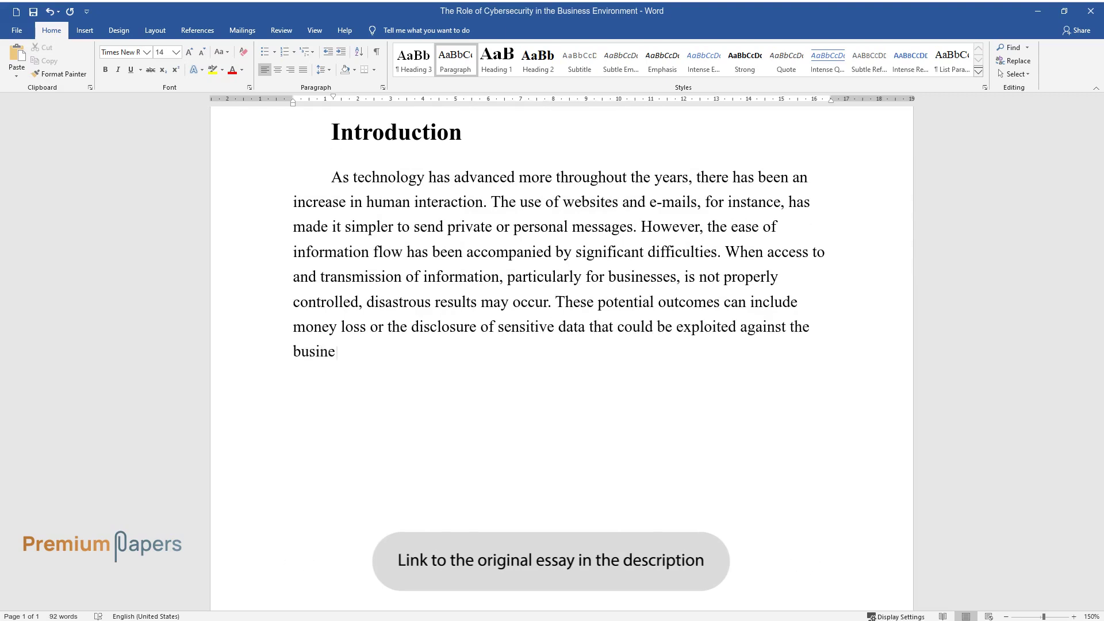
type("ss. Adopting robust cyber securit")
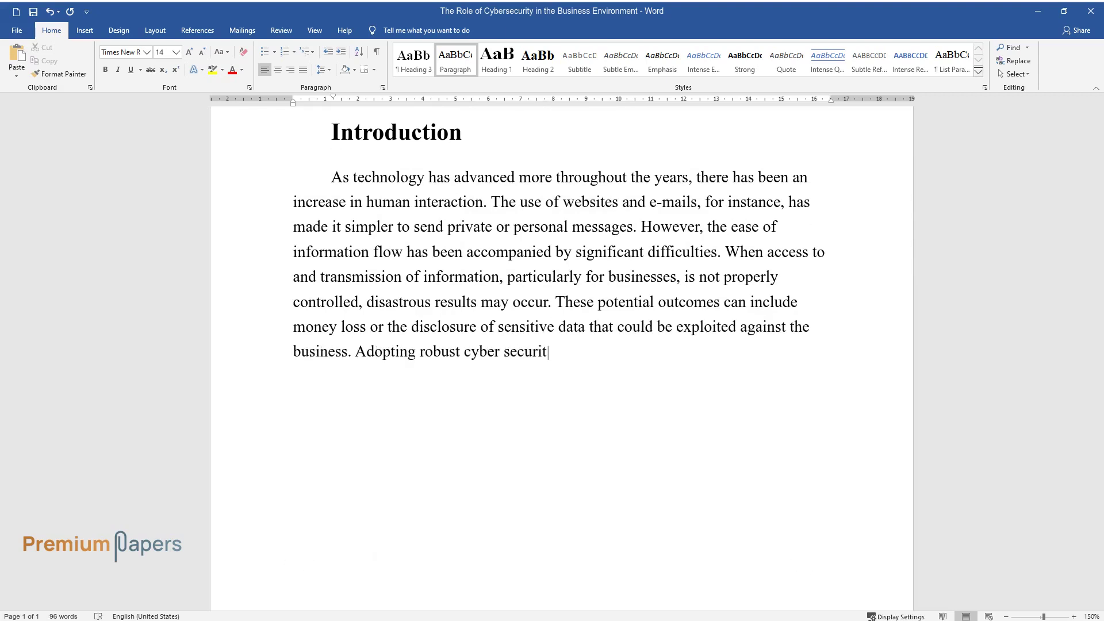
type("y measures is the only way to com")
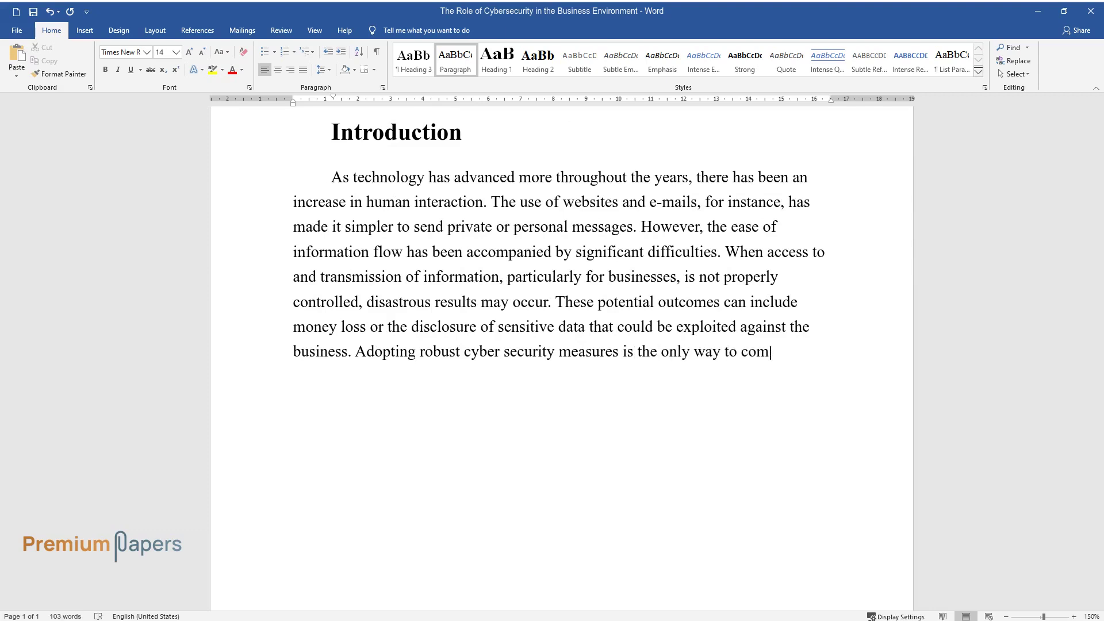
type("b")
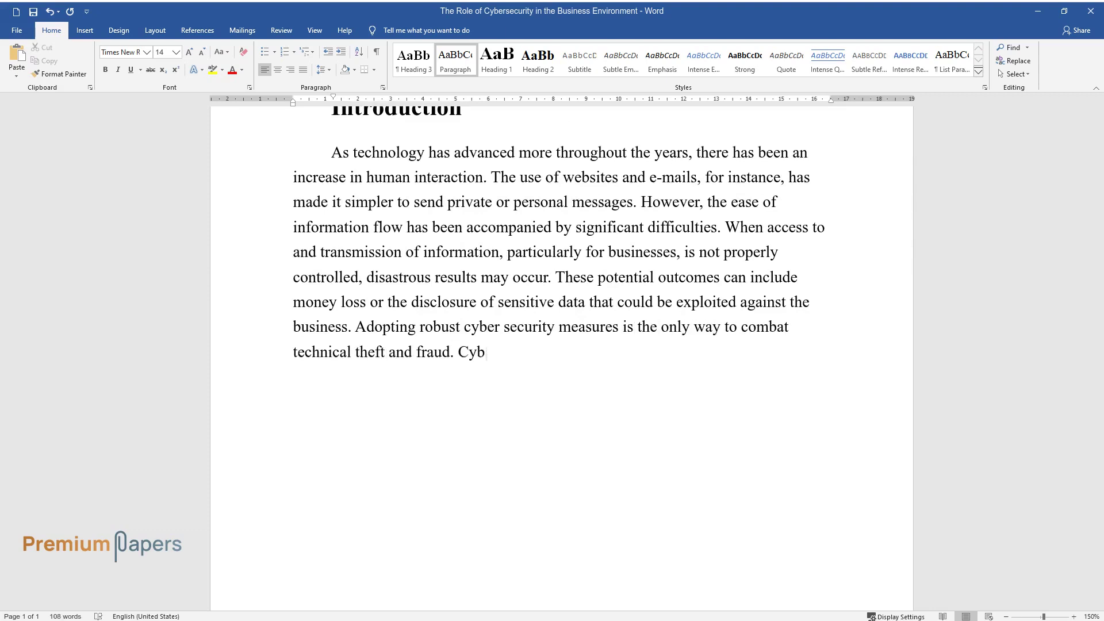
type("at technical theft and fraud. Cyber-security is essential for prot")
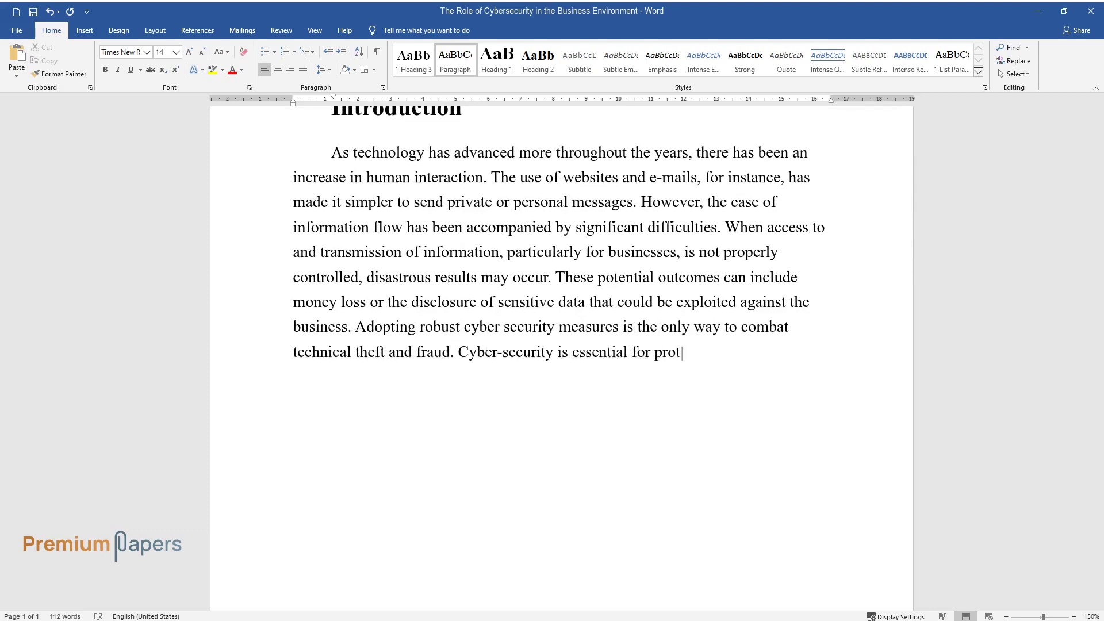
type("ecting the electronic information")
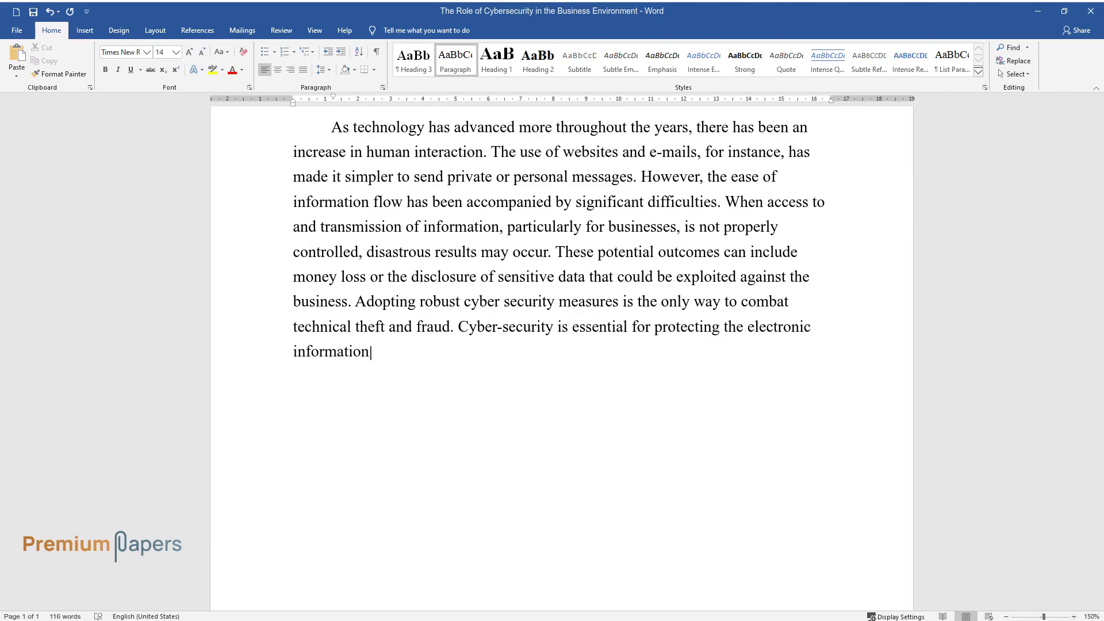
type(" of businesses and individuals by")
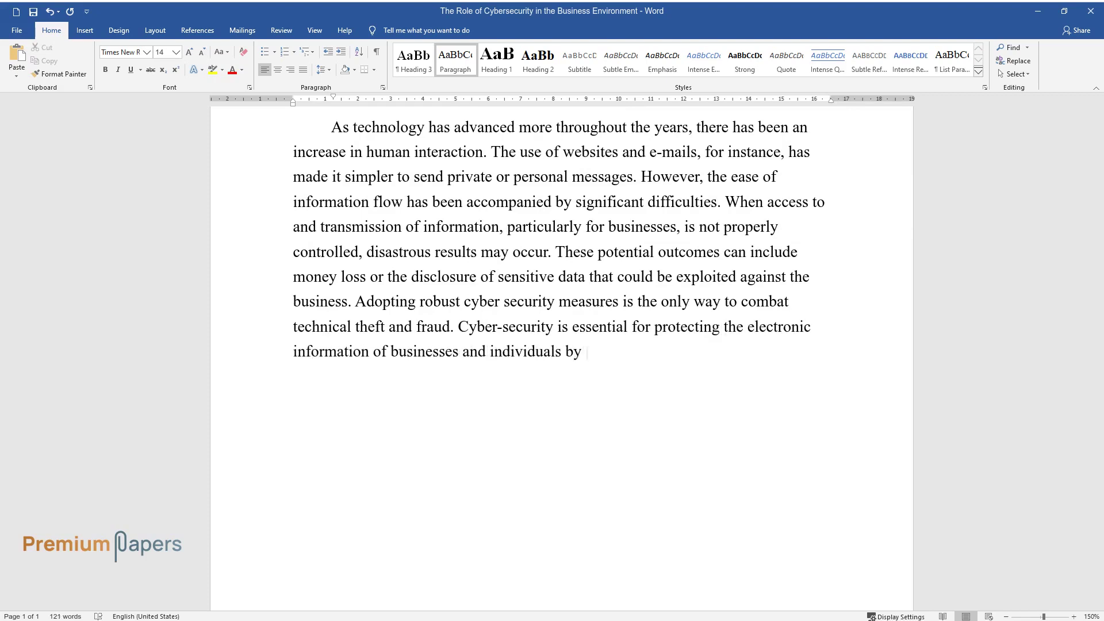
type(" identifying, addressing, or prev")
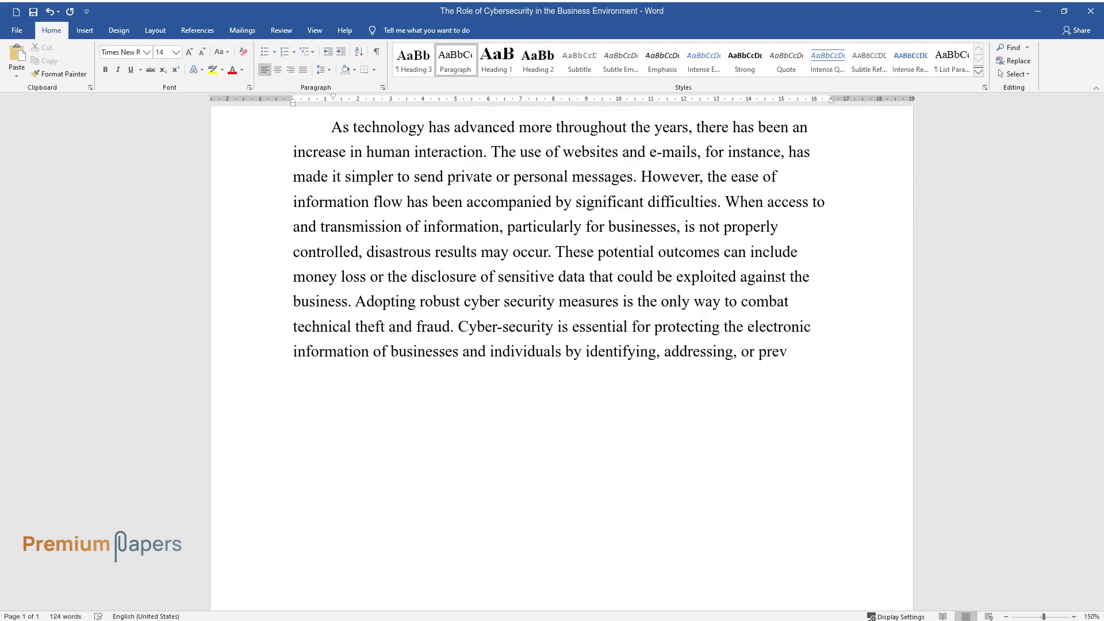
type("enting online dangers.")
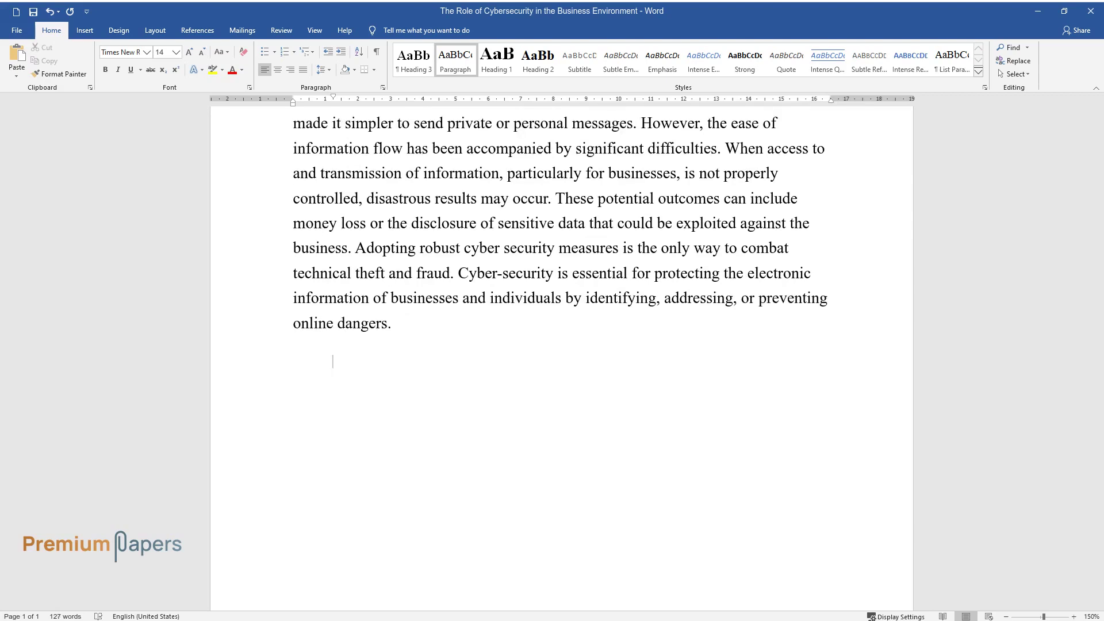
type("Even though technology is s")
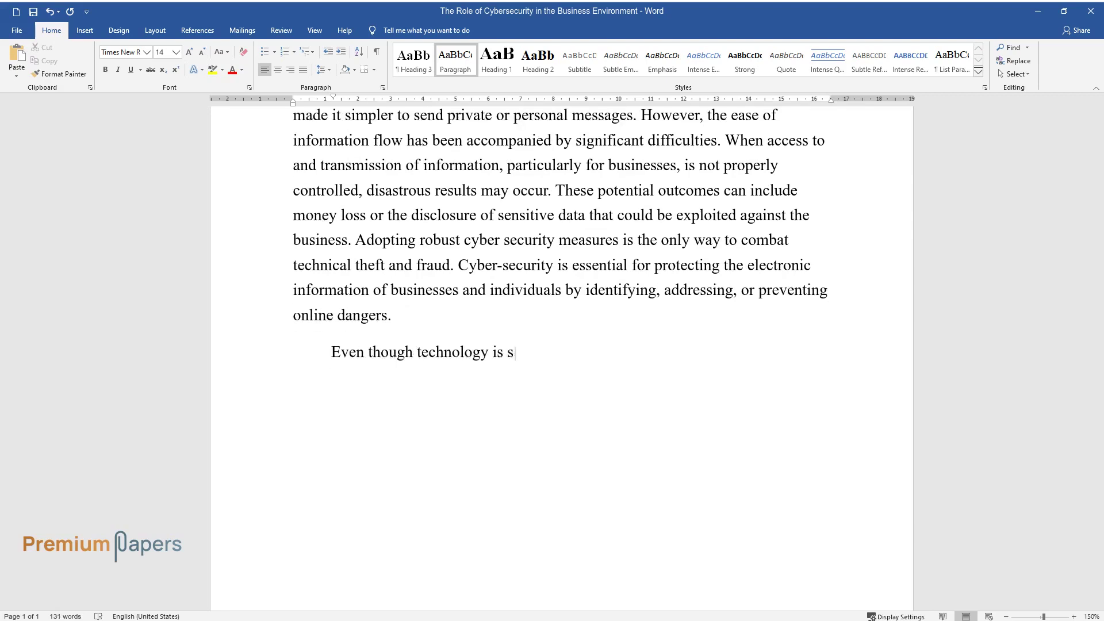
type("ometimes recognized for its attemp")
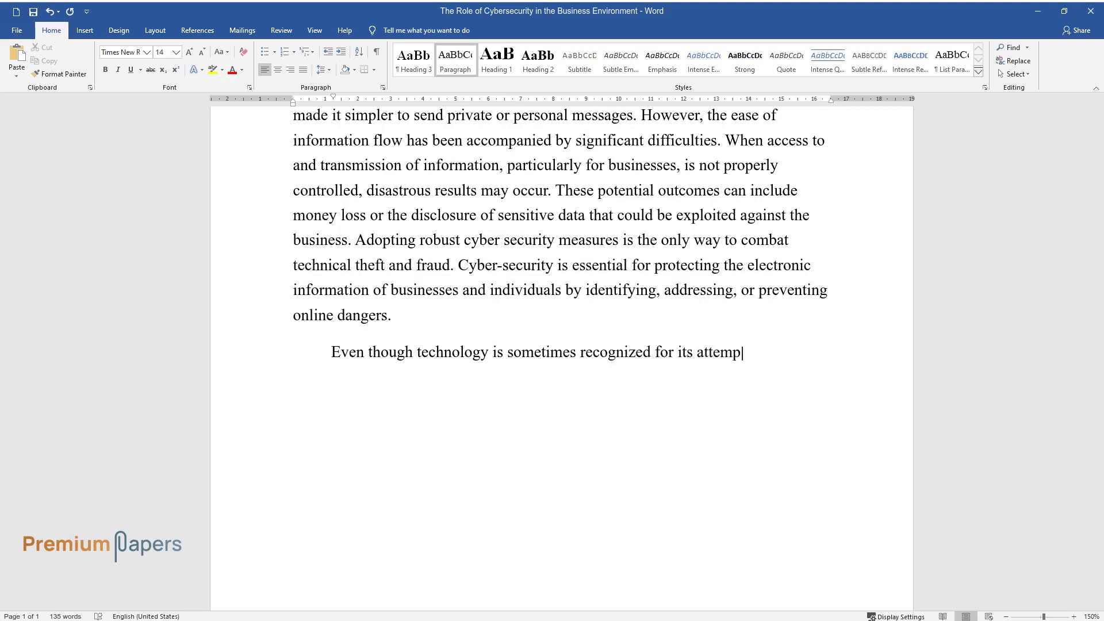
type("ts to make")
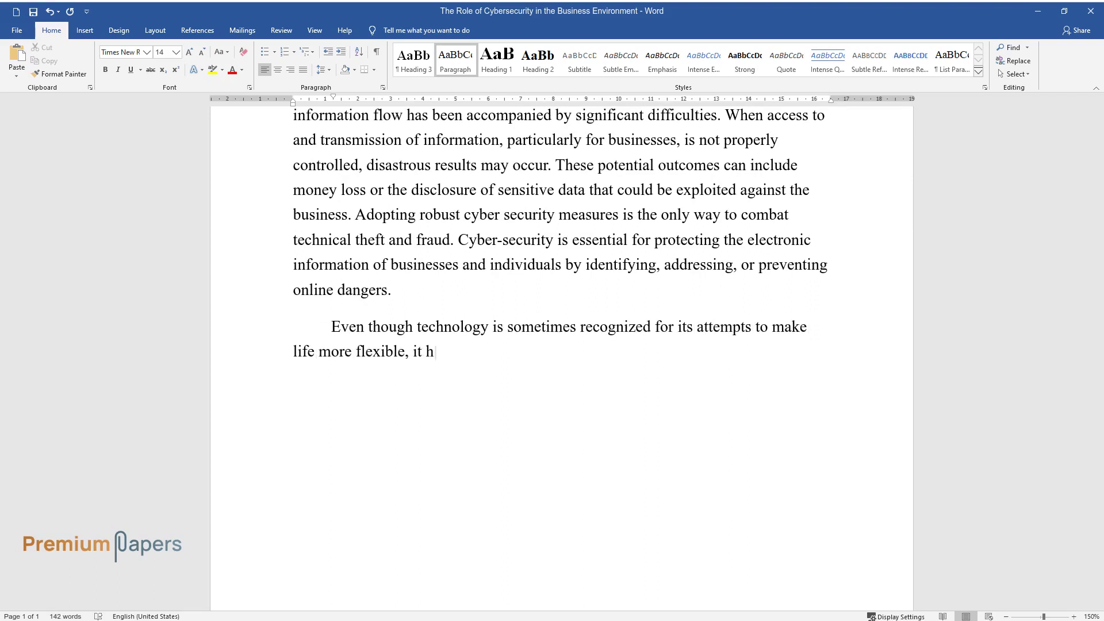
type(" life mo unscrupulous individuals ")
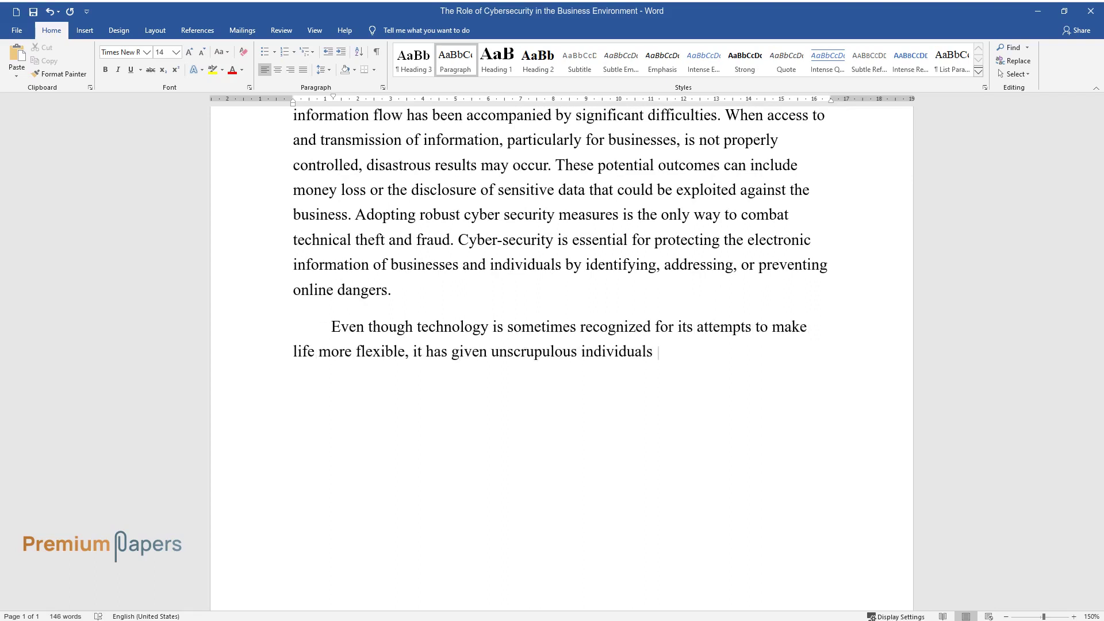
type("a way to access sensitive data. The")
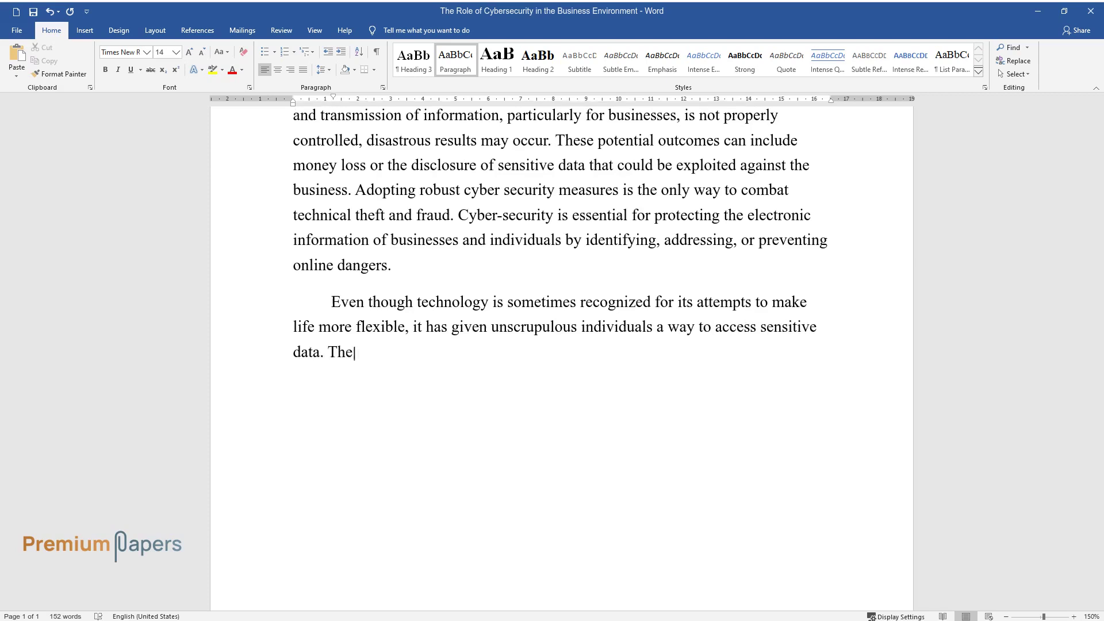
type("refore, corporate entities need to")
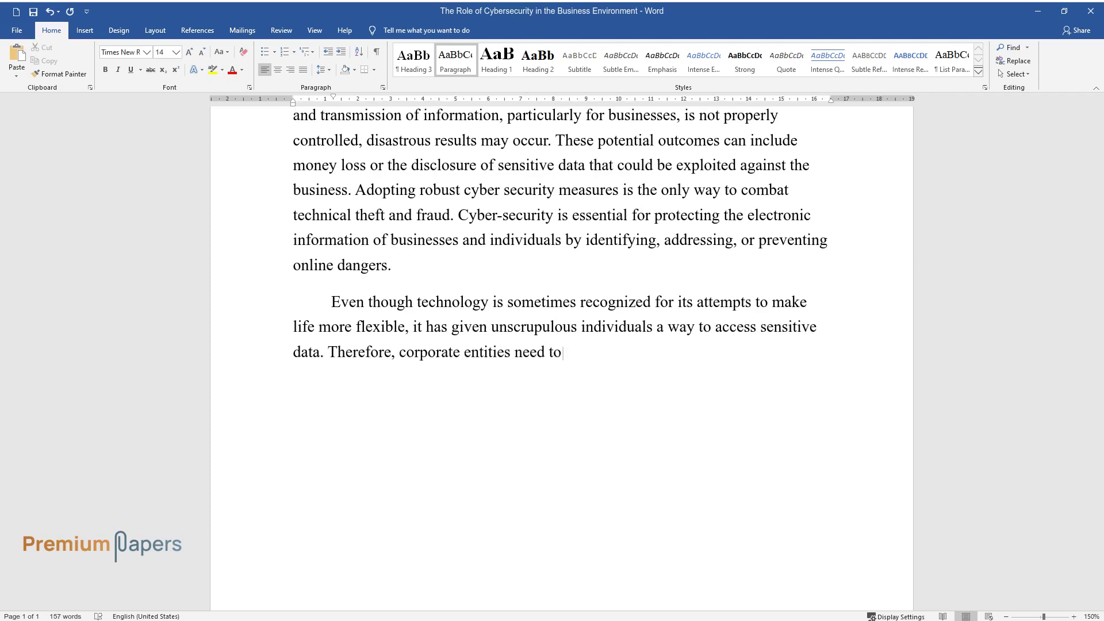
type(" use sufficient cybersecurity meth")
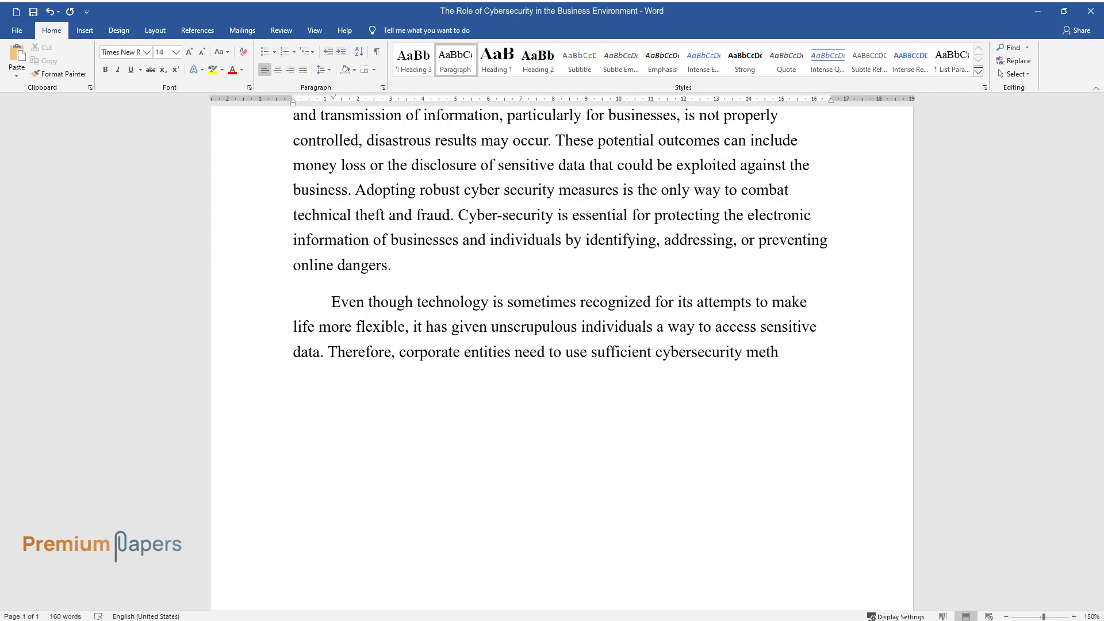
type("ods to achieve the")
type("ess objec")
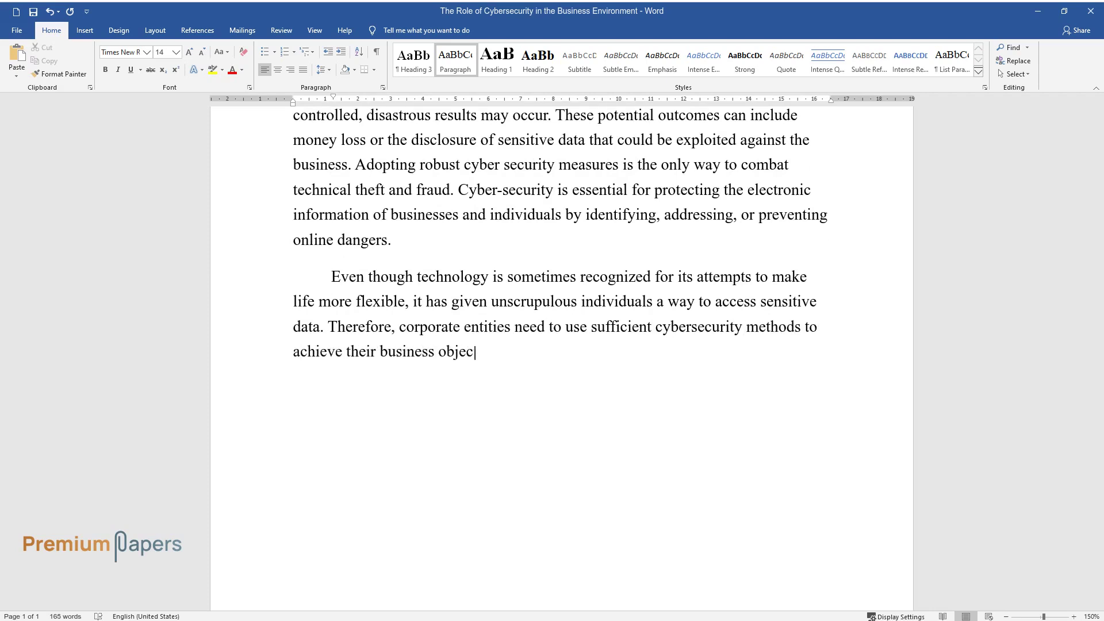
type("tives by increasing efficiency. Th")
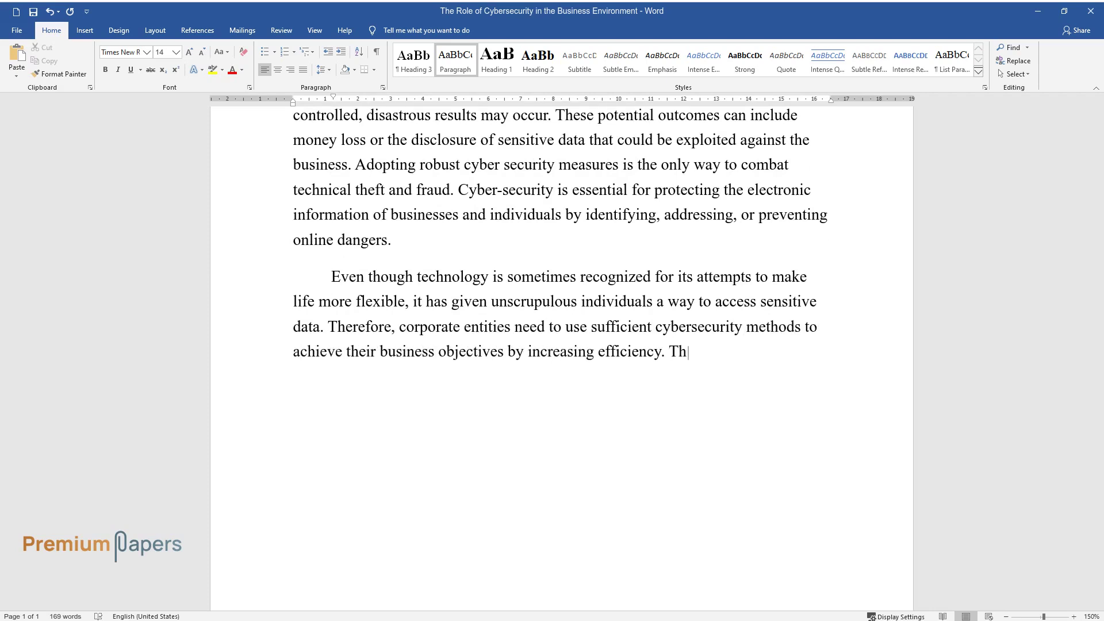
type("us, this essay will discuss the rol")
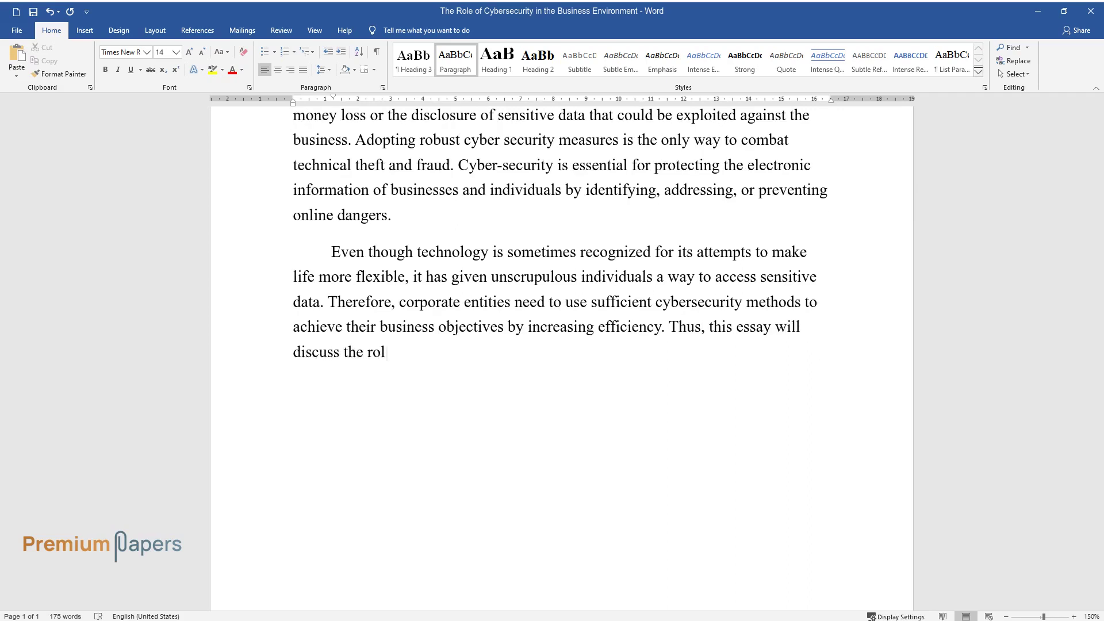
type("e of cyber security and the top co")
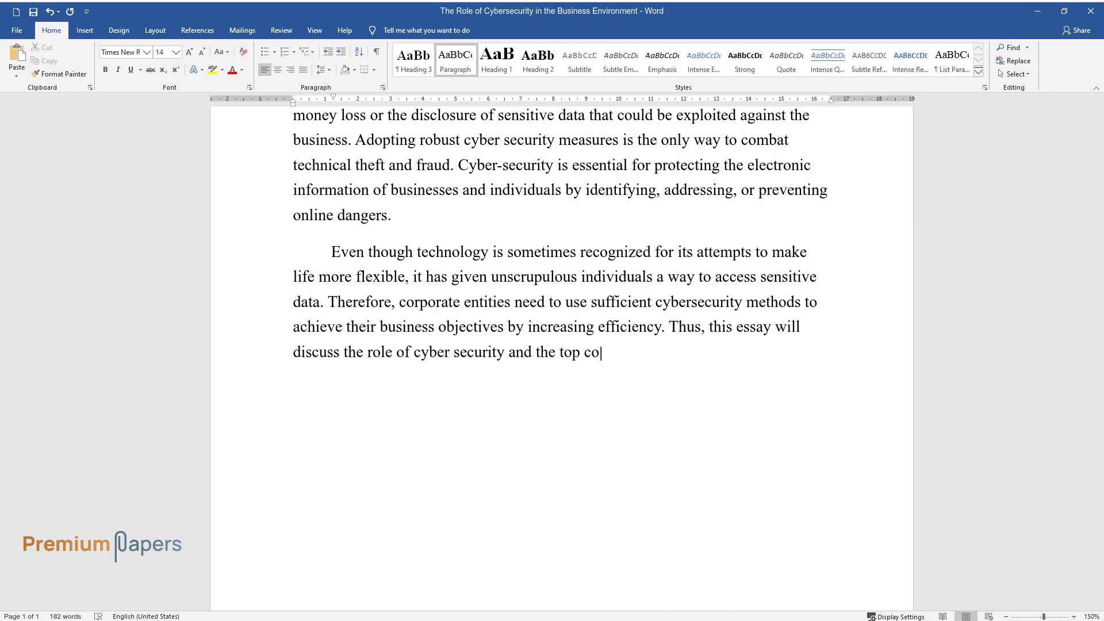
type("mputer security techniques.")
Add the 'Application of Cyber Security' heading and the 'Device Security' subheading
key("Return")
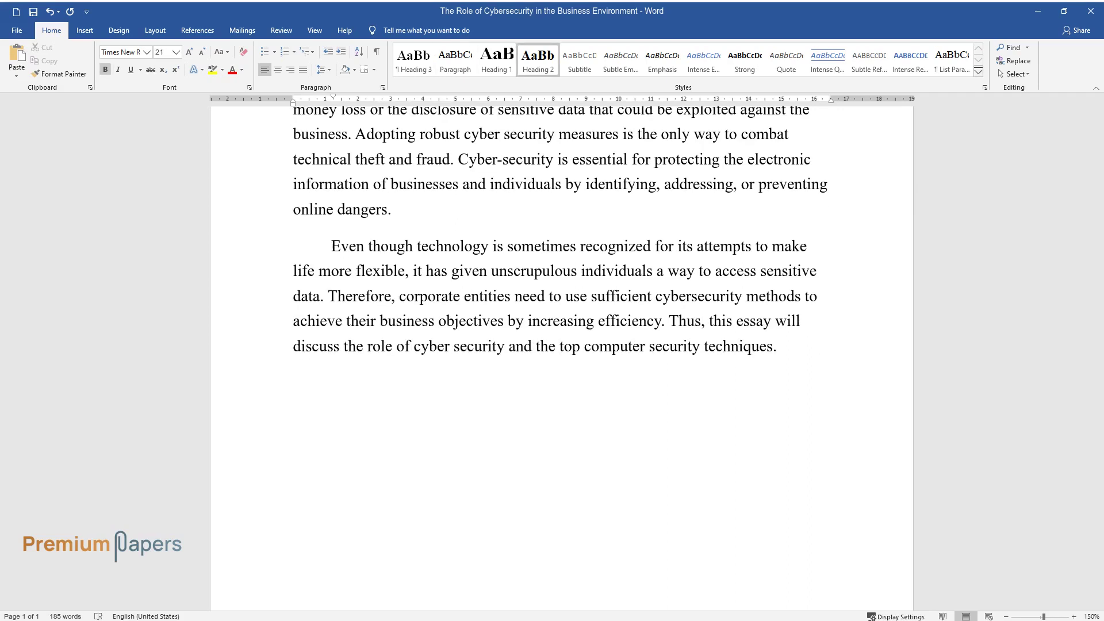
type("Application of Cy")
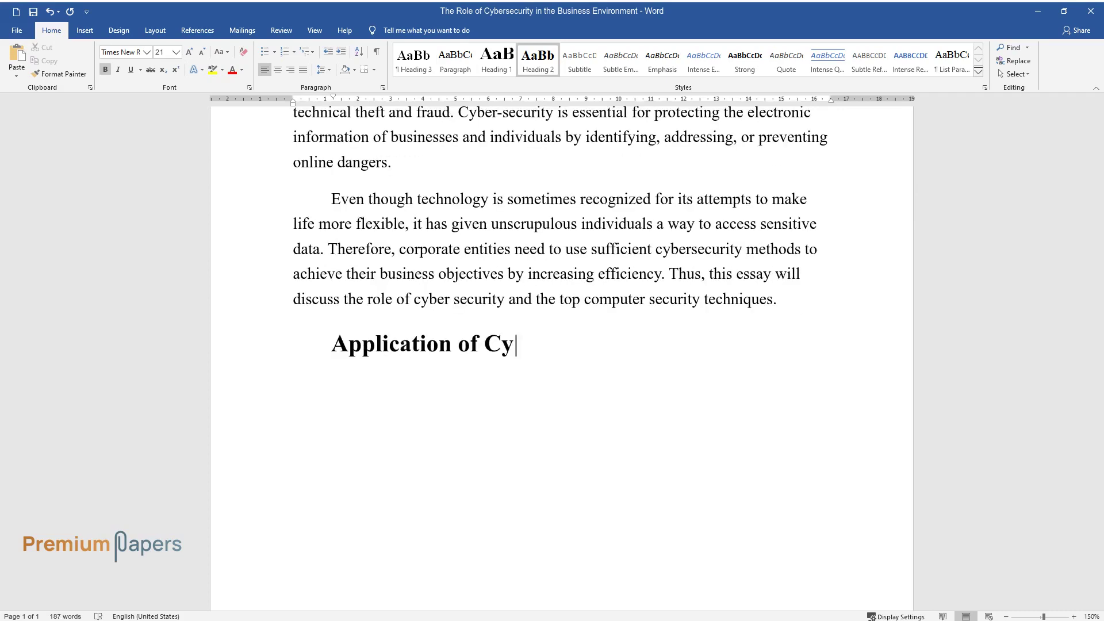
type("ber Security ")
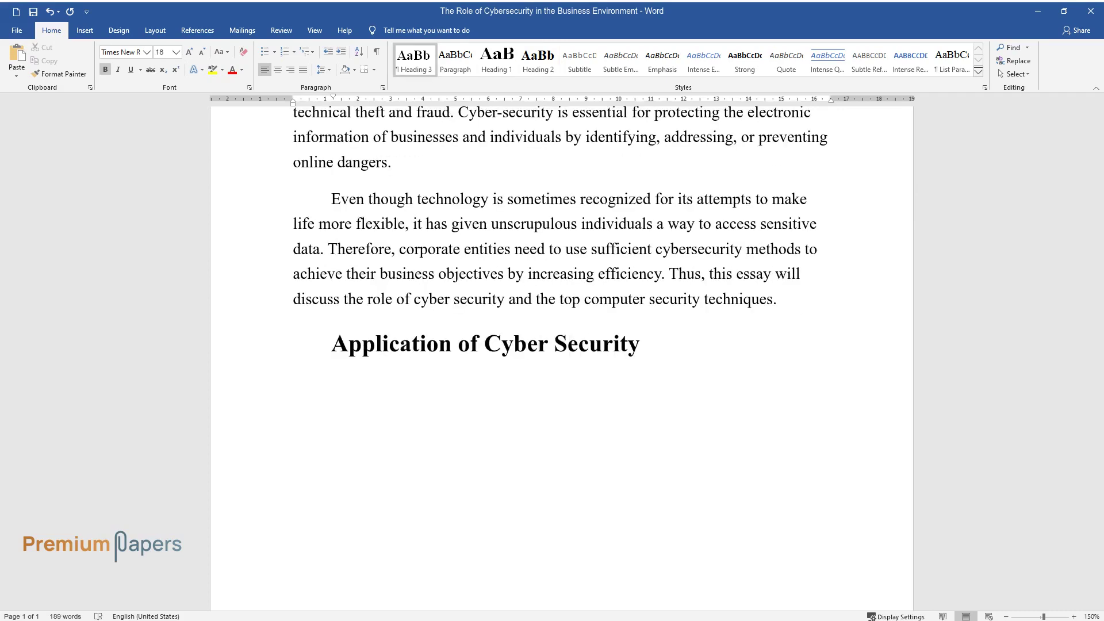
type("Device Security")
key("Return")
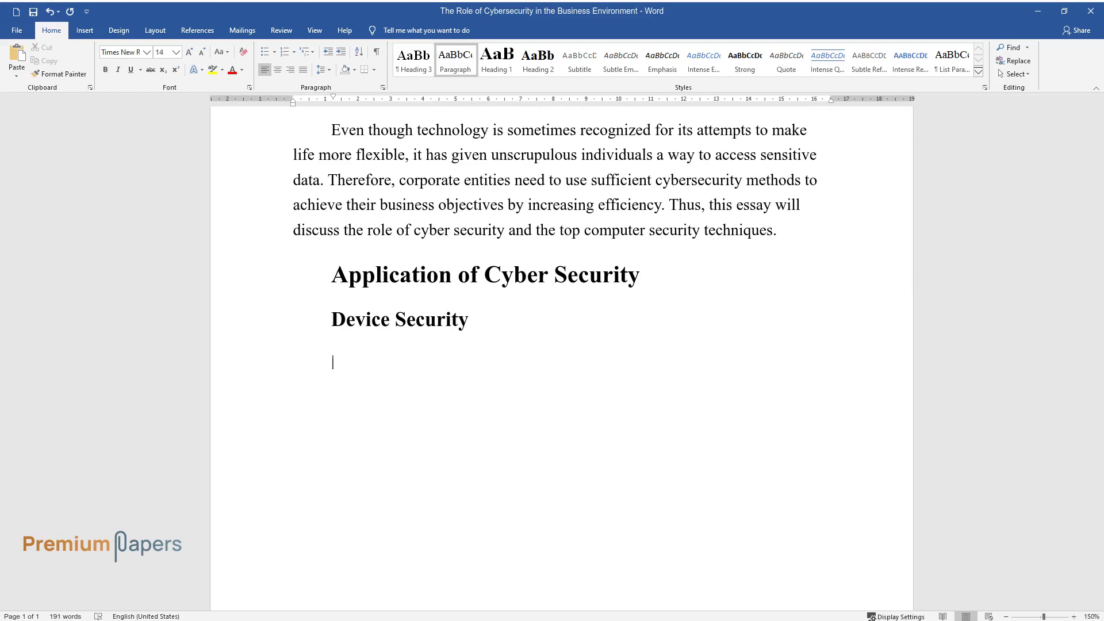
Write the Device Security paragraph on the tools a business uses to run, then set a Heading 3 line
type("A business setup compr")
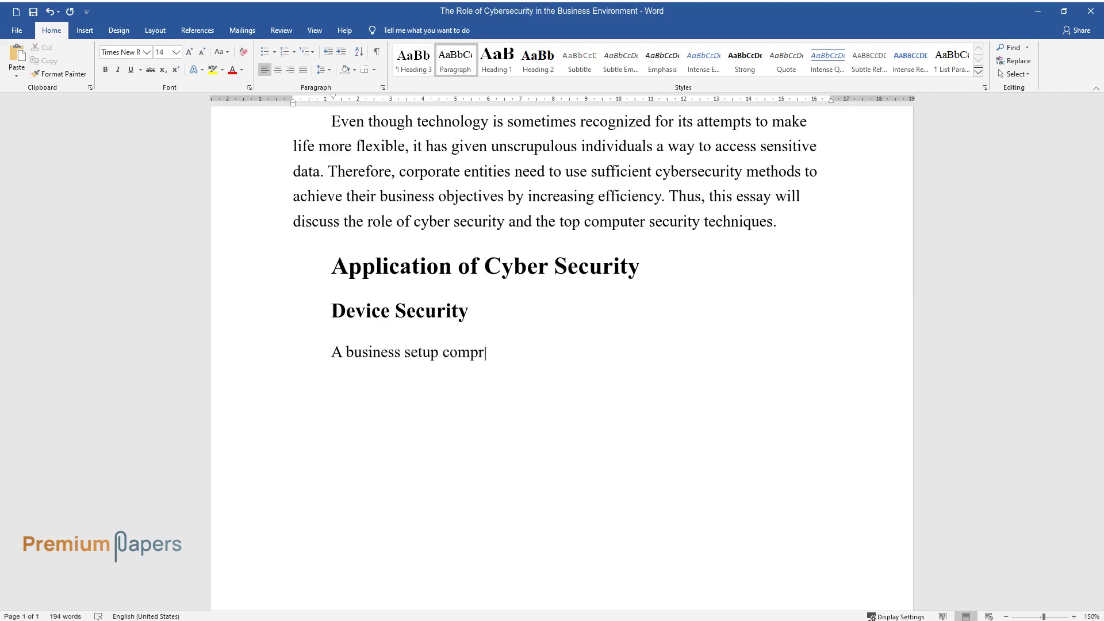
type("ises a variety of tools that it")
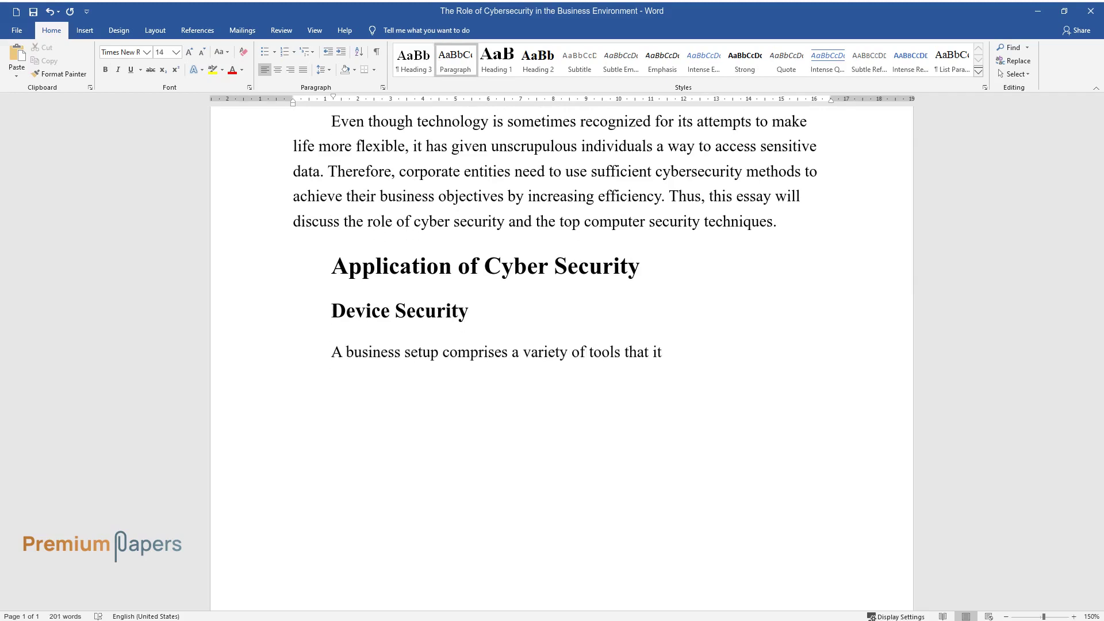
type(" uses to run; these tools may b")
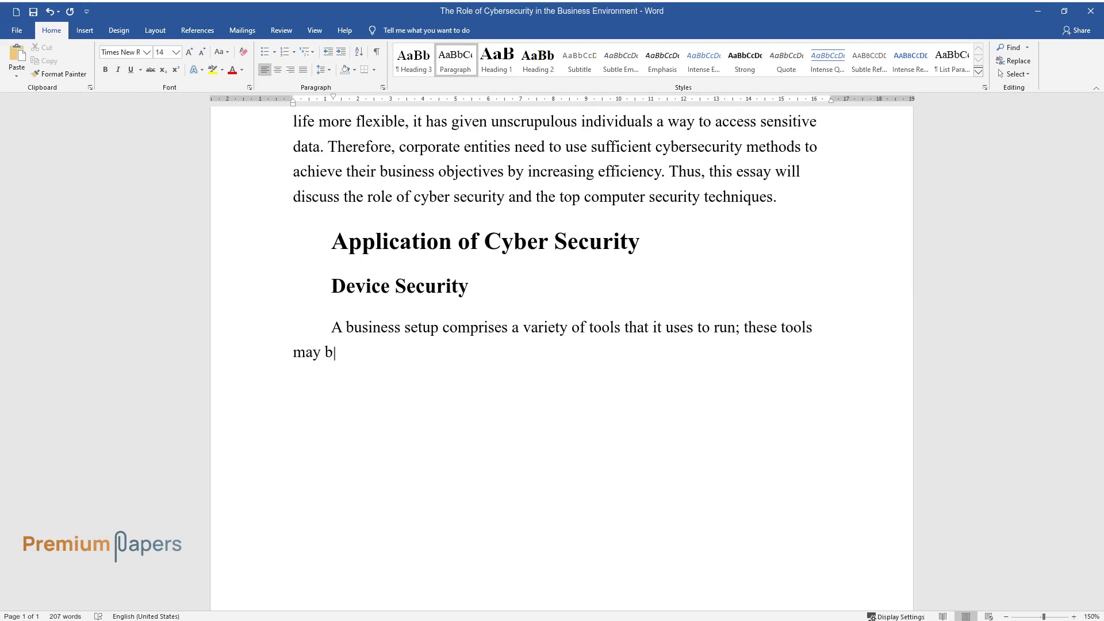
type("e used for networking or data s")
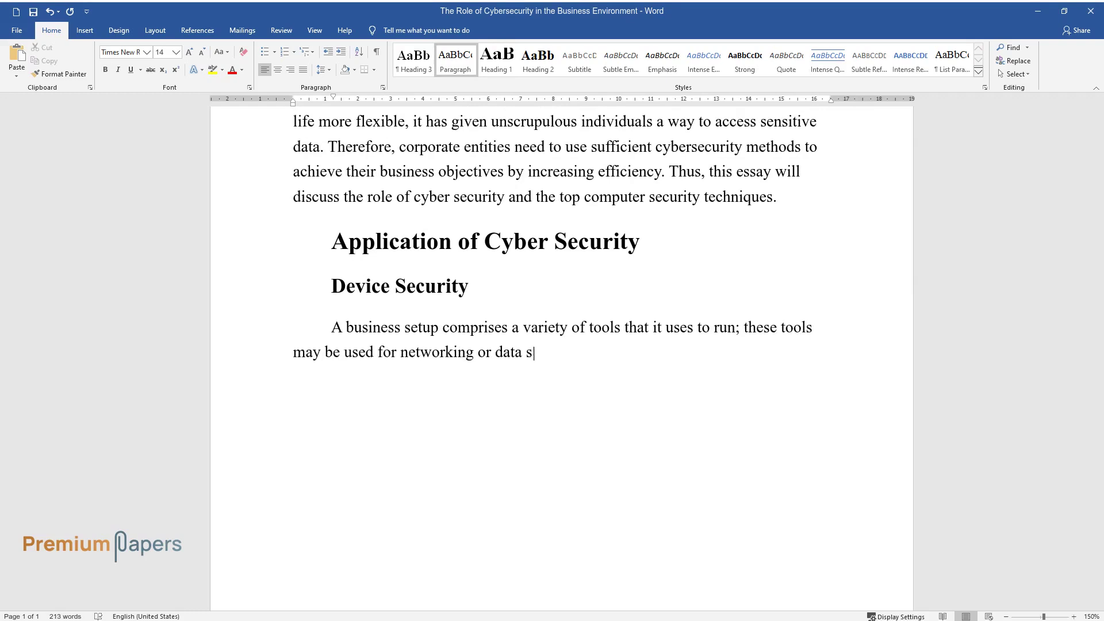
type("torage, among other things. Thes")
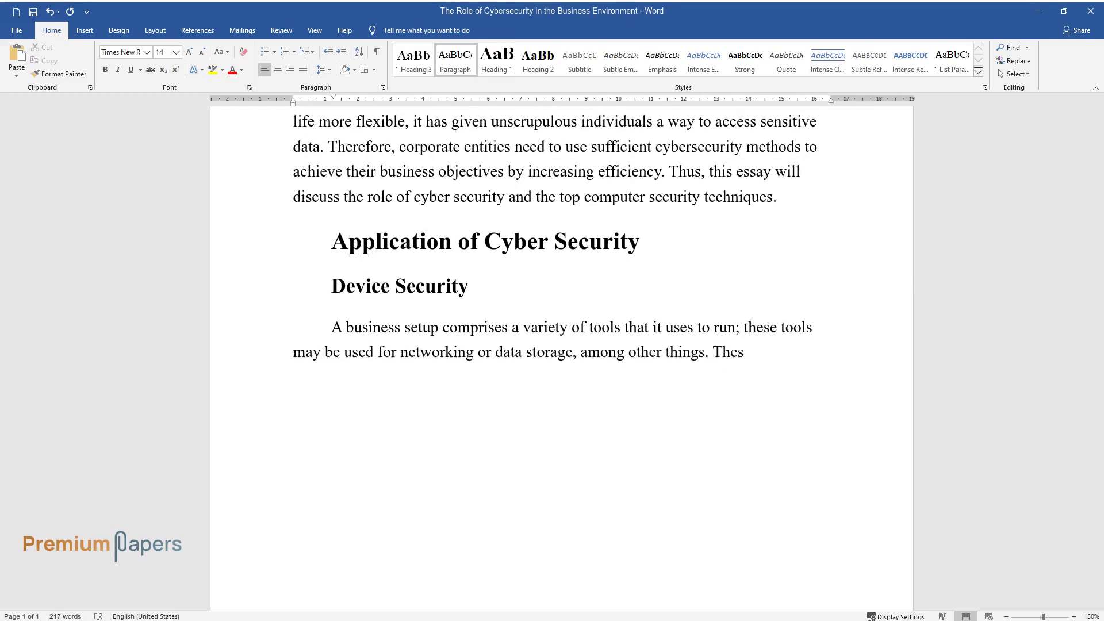
type("e devices, which include computers, mobile ")
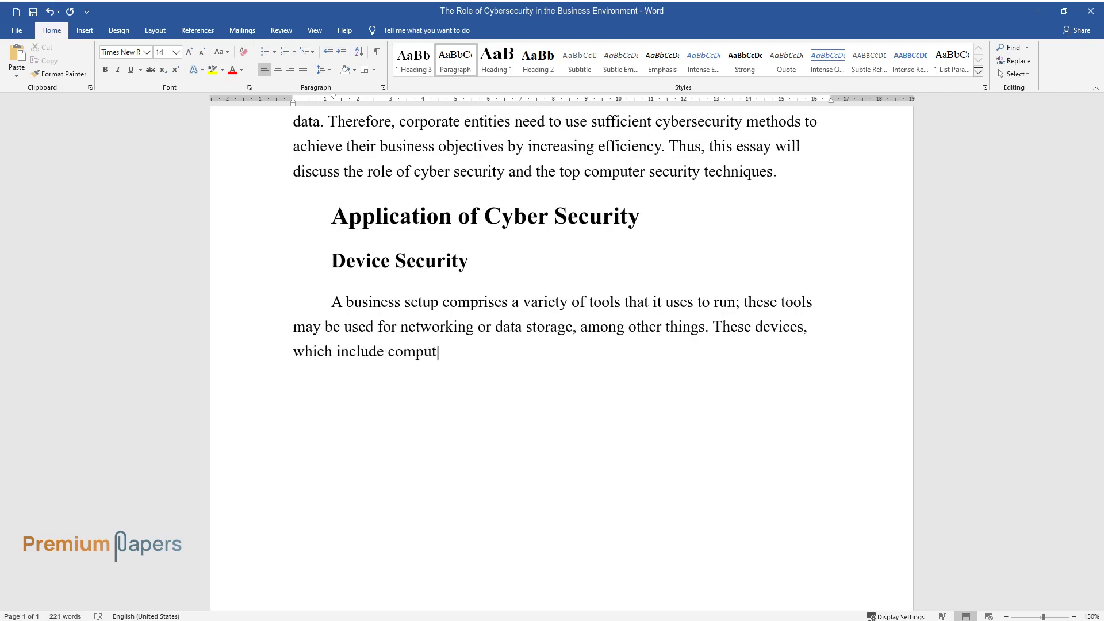
type("devices, and storag")
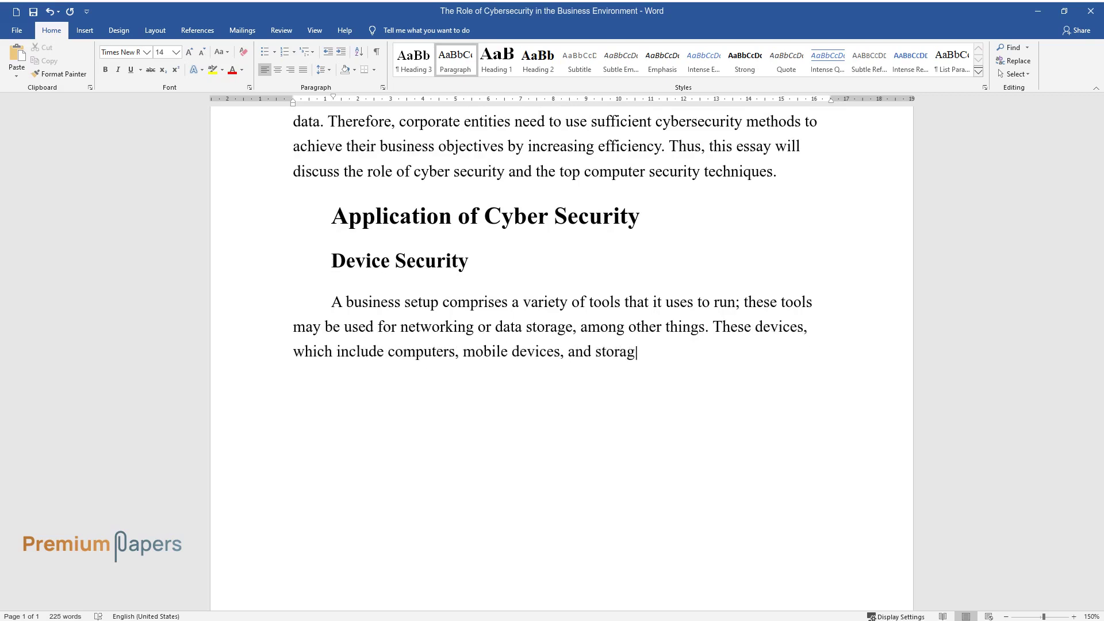
type("e devices, must be safeguarded")
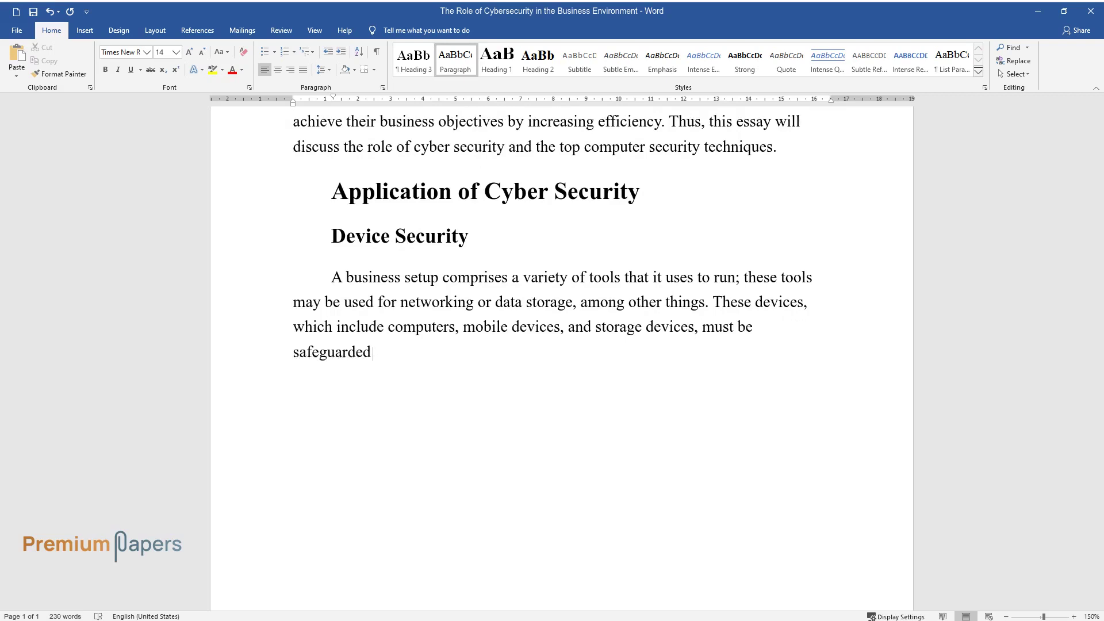
type(" against illegal access, human e")
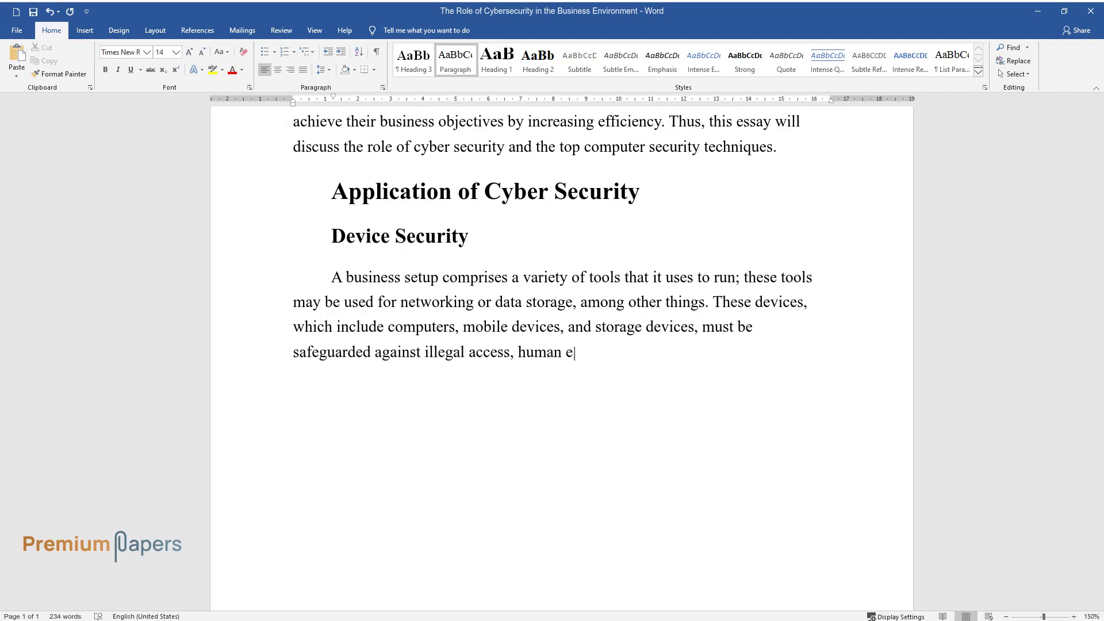
type("rror, and any other element that")
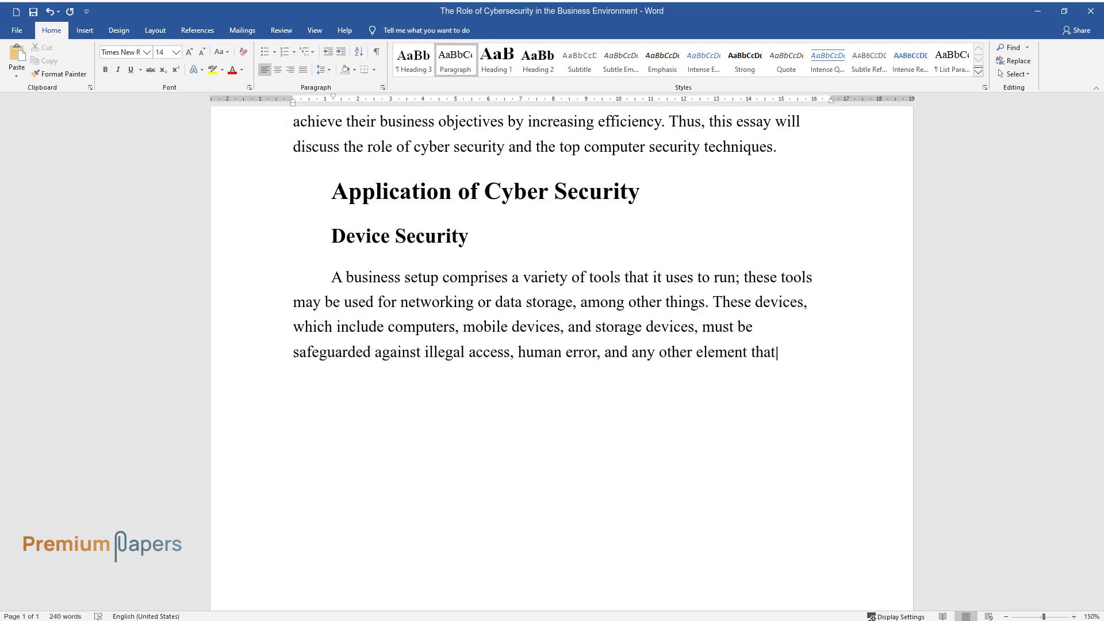
type(" might impair how")
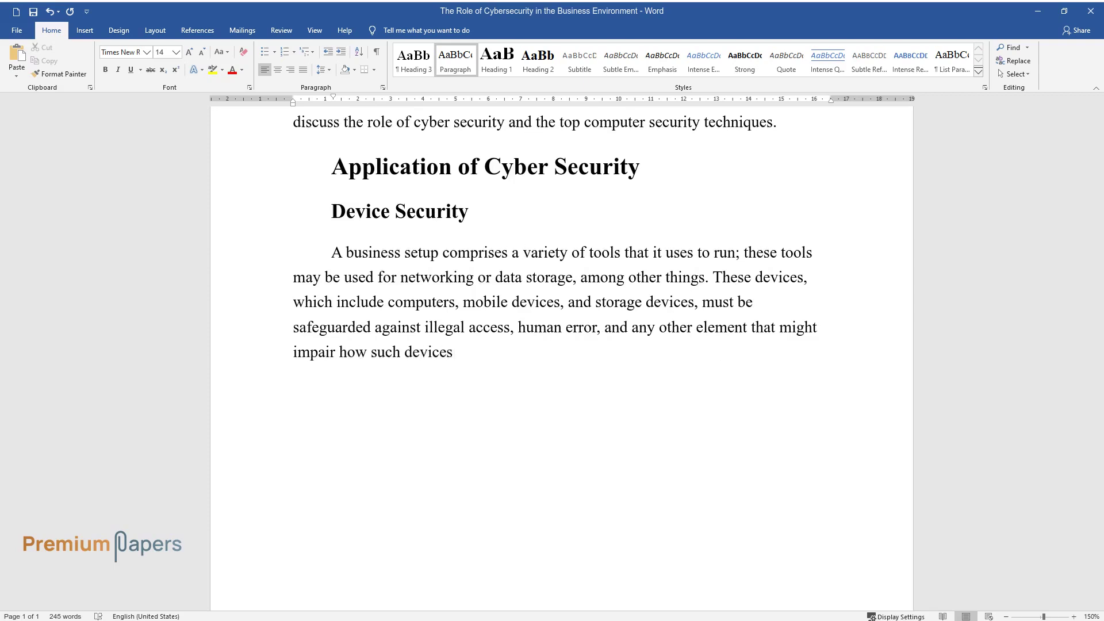
type(" such devices function. Devices must be safeg")
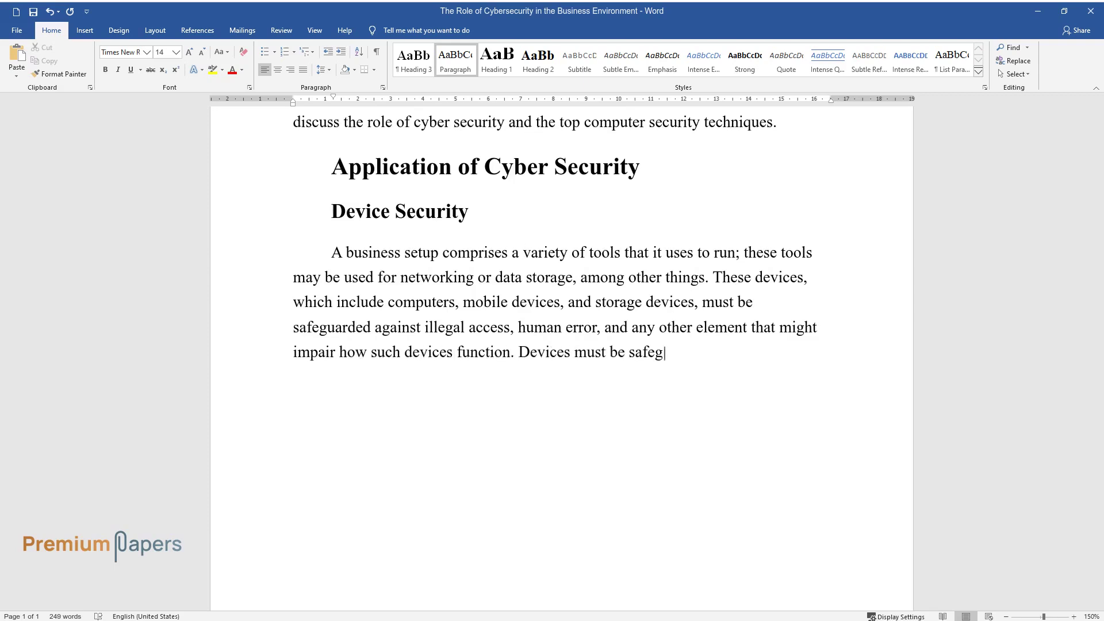
type("uarded because businesses depen")
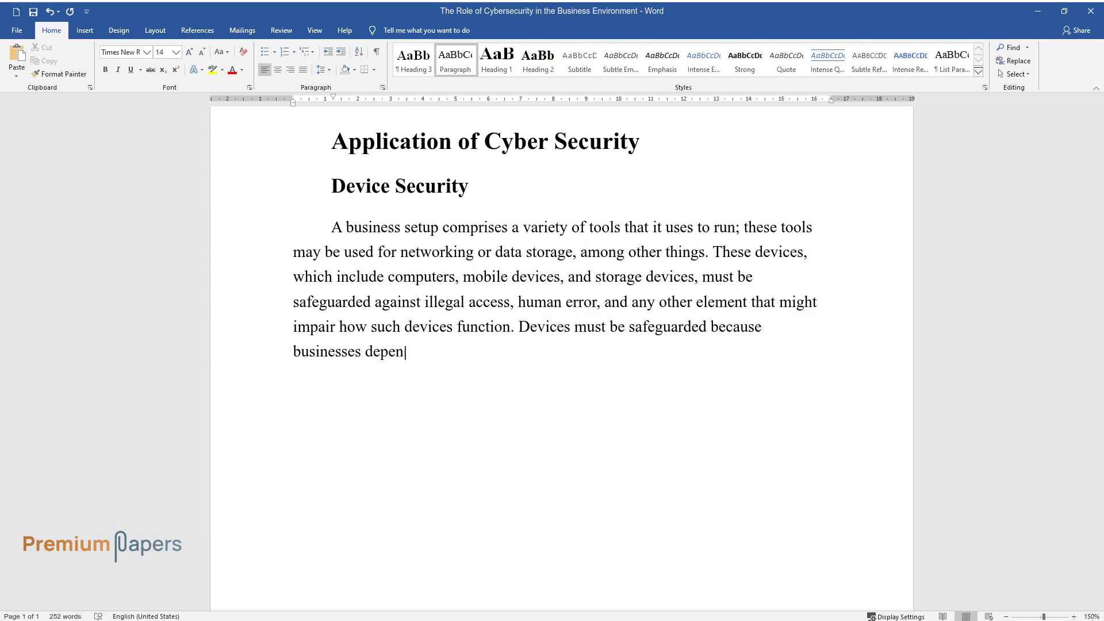
type("d on them for operations.")
key("Return")
key("ctrl+alt+3")
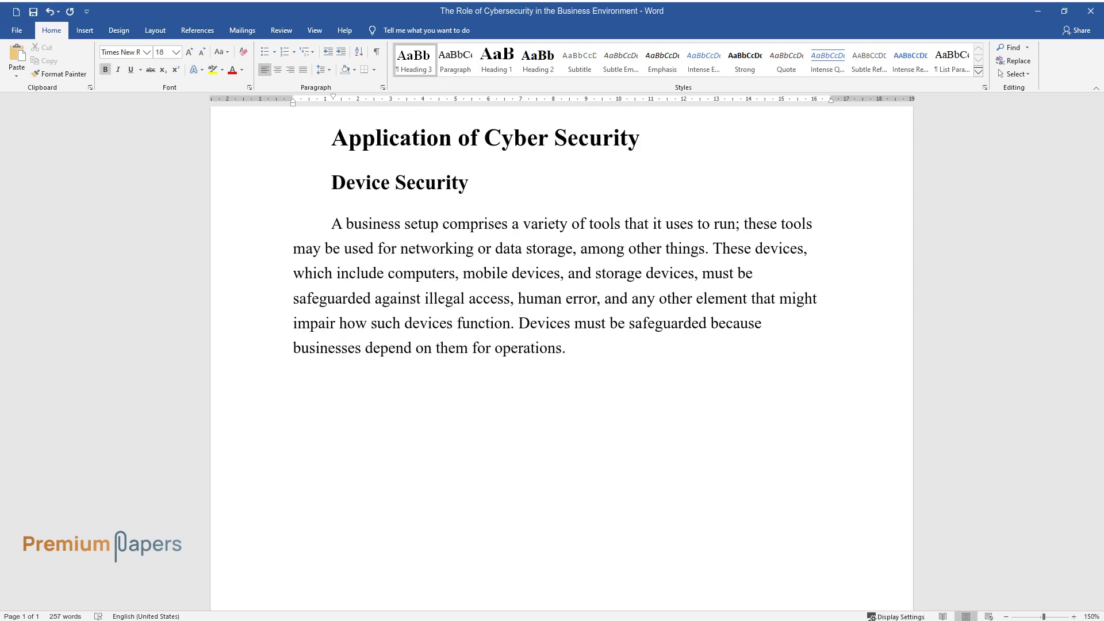
Type the 'Data Security' heading and its paragraph on the customer data businesses gather and maintain
type("Data Securit")
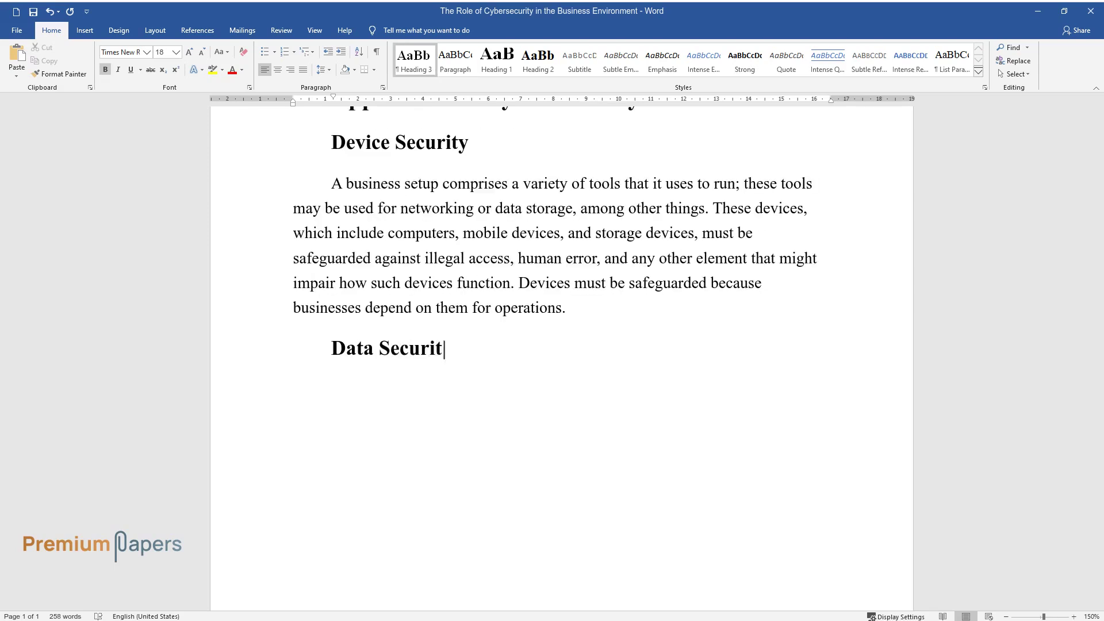
type("y")
key("Return")
type("Business")
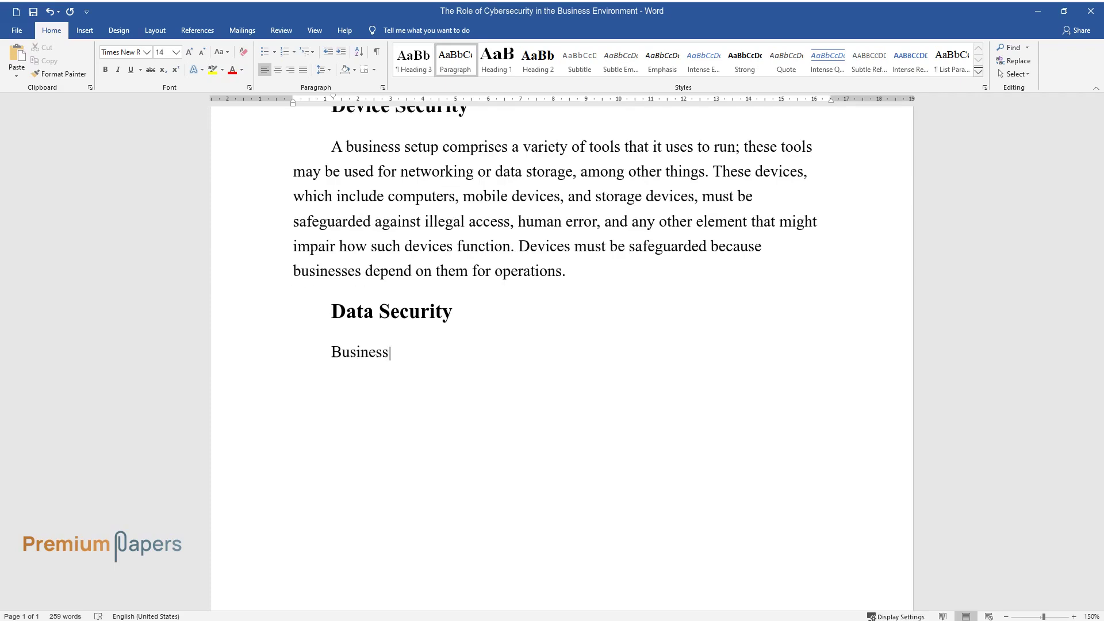
type("es gather a variety of data from ")
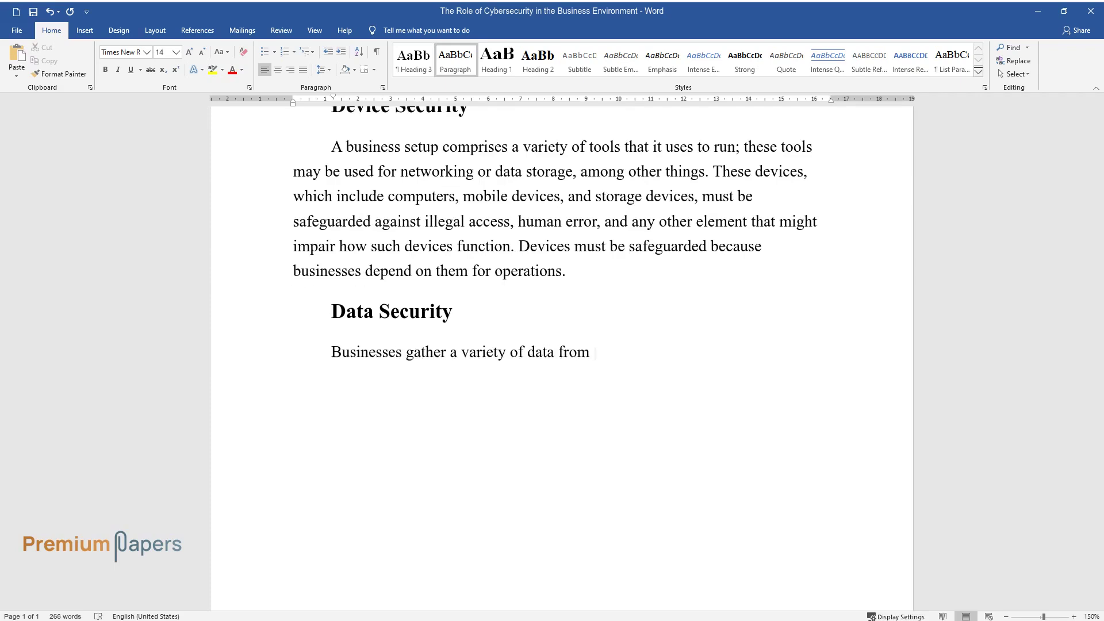
type("their customers and maintain their o")
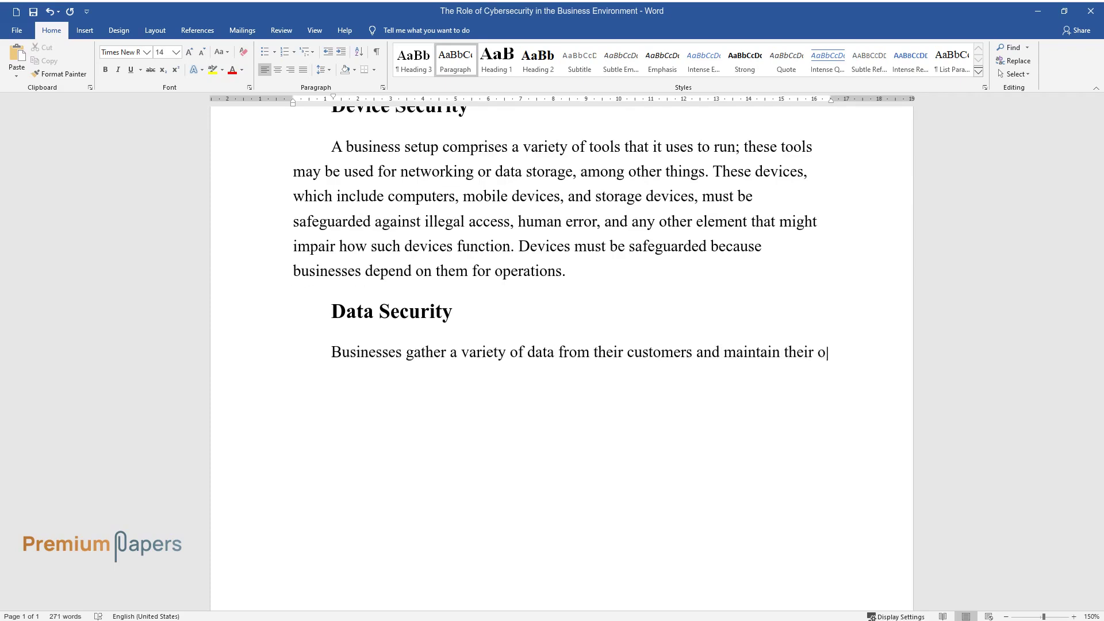
type("wn data, including information abo")
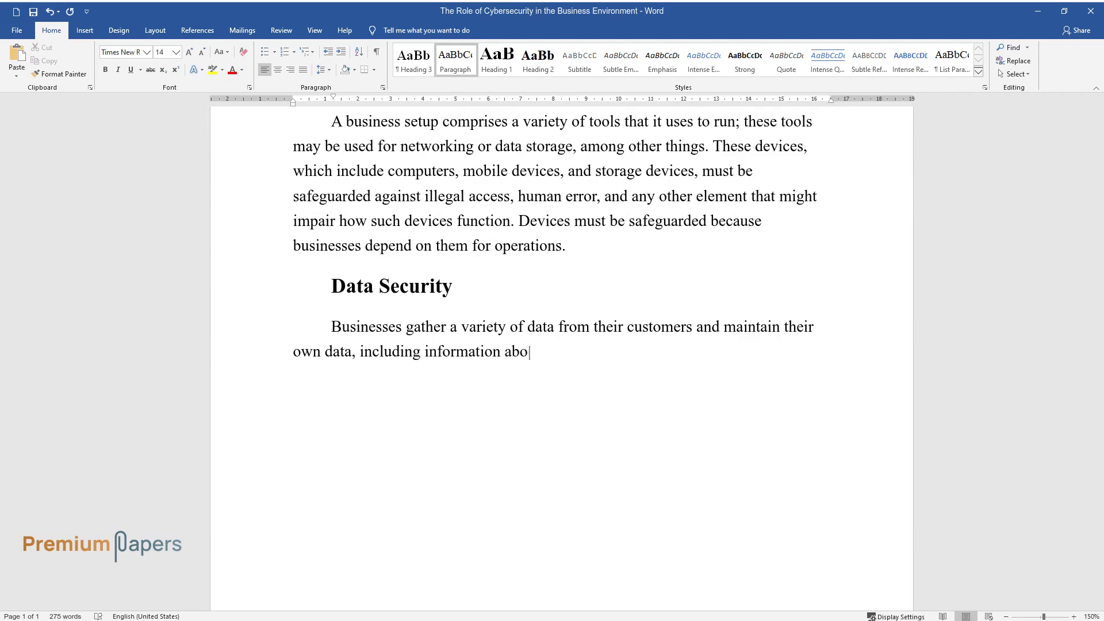
type("ut their staff, salaries,and polic")
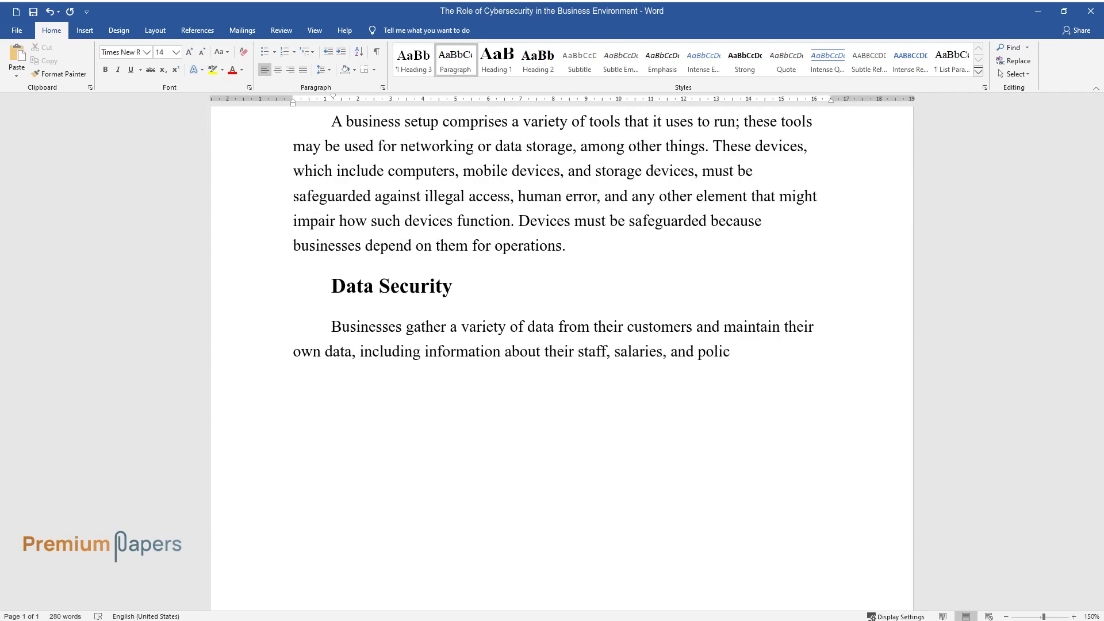
type("ies. This type of information need")
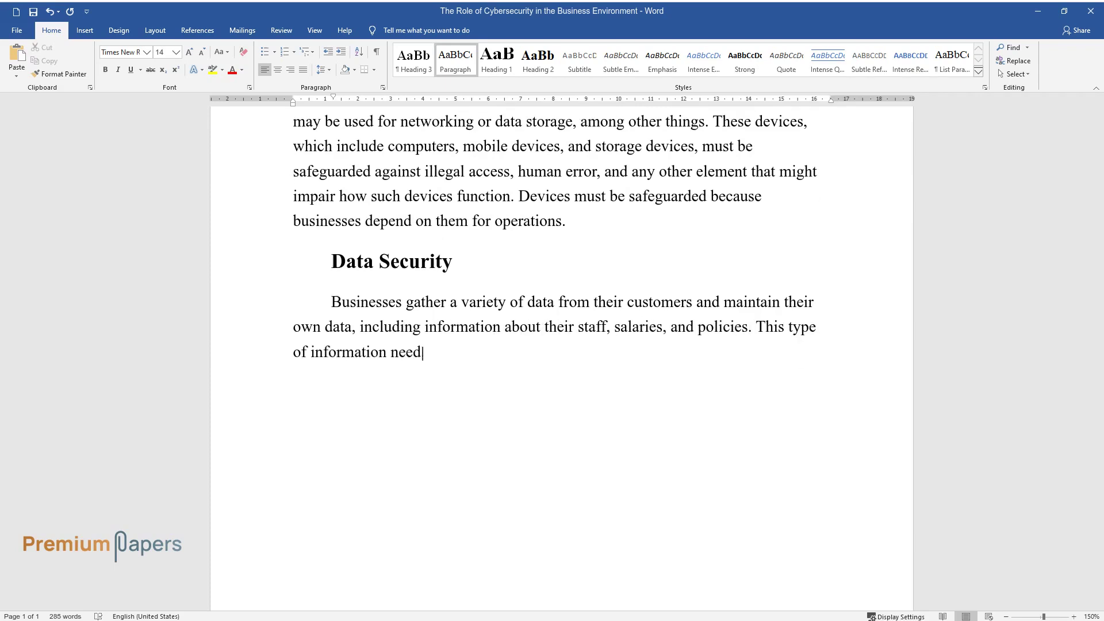
type("afeguarded and maintained ")
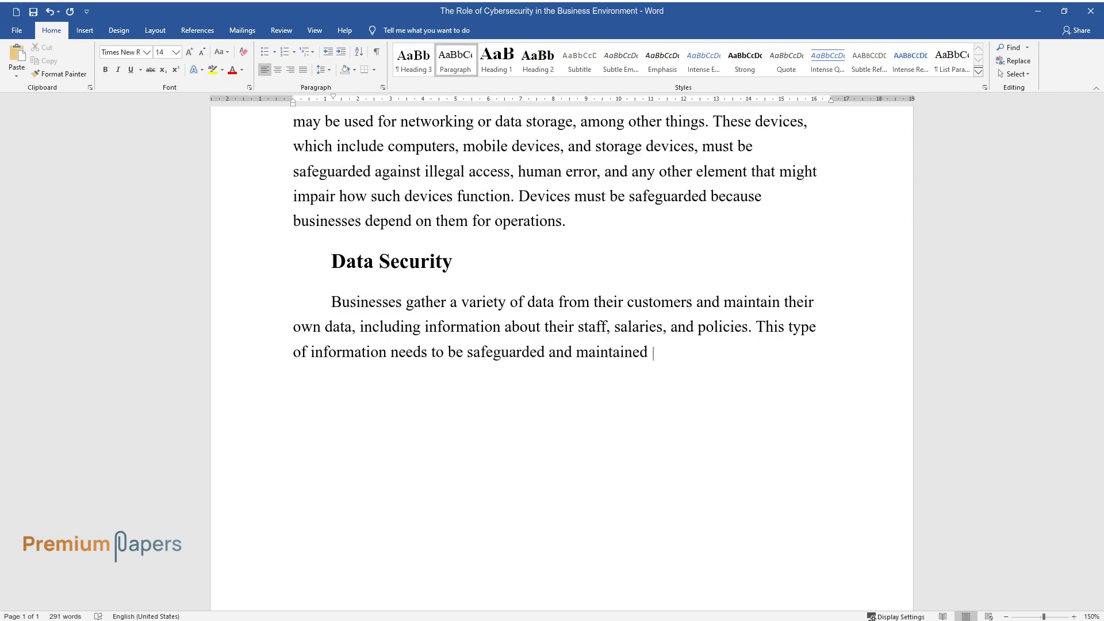
type("in a secure environment to")
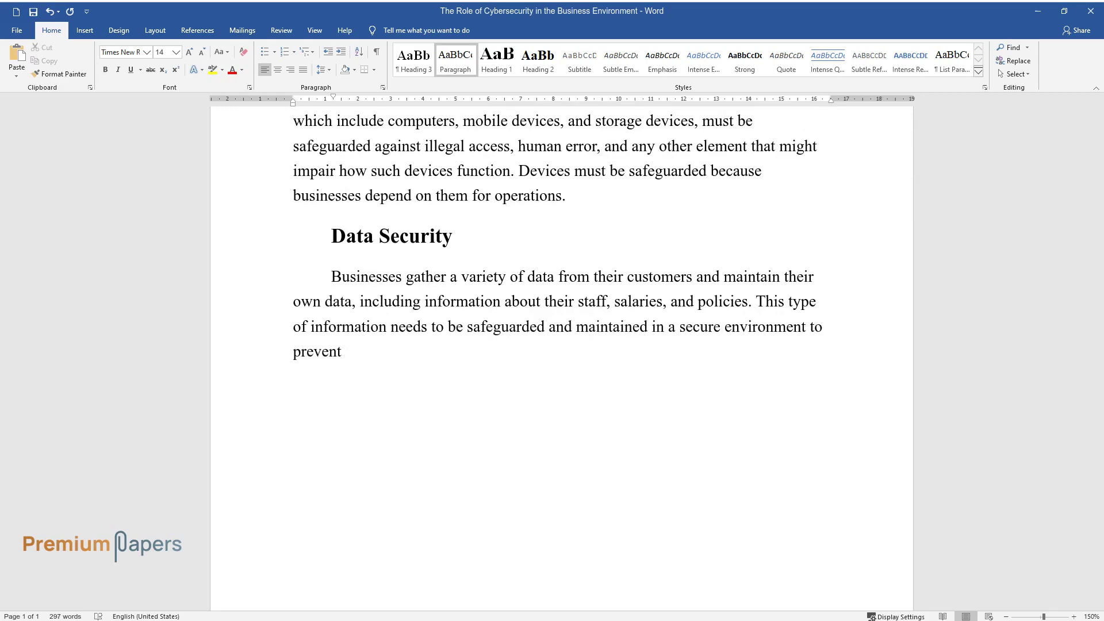
type(" prevent access and breaches fromhackers a")
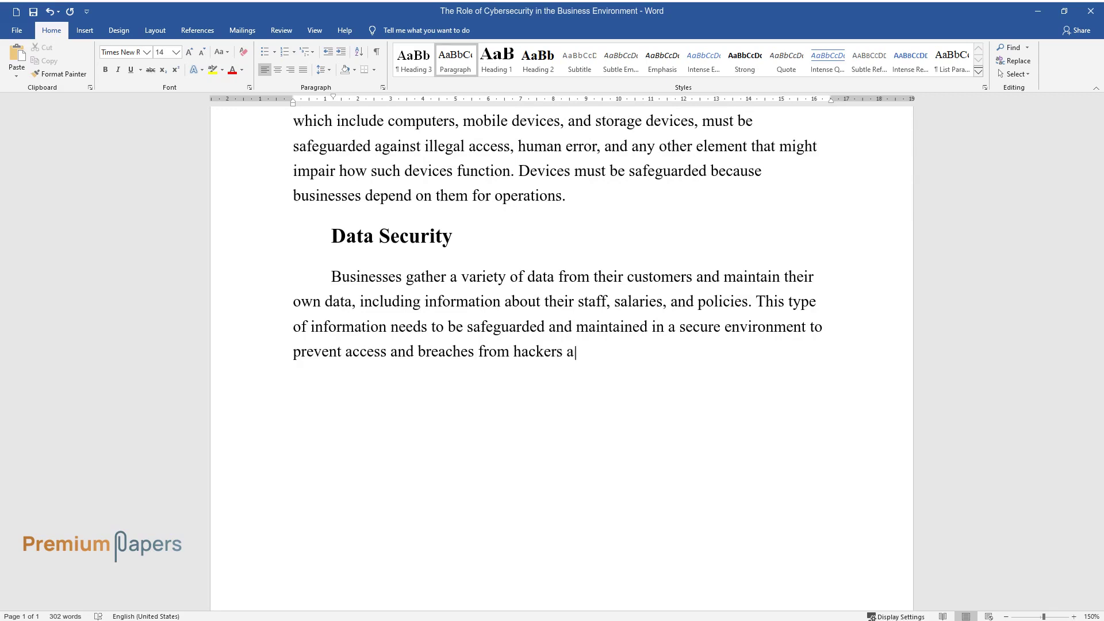
type("nd other unauthorized people. Some")
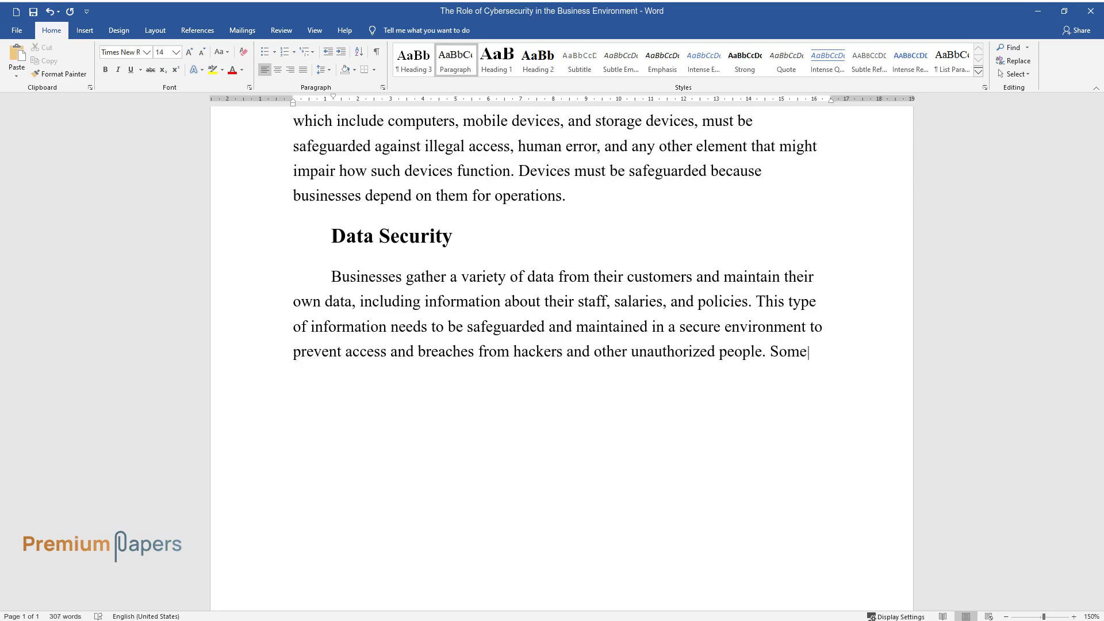
type(" information maybe extremely sensi")
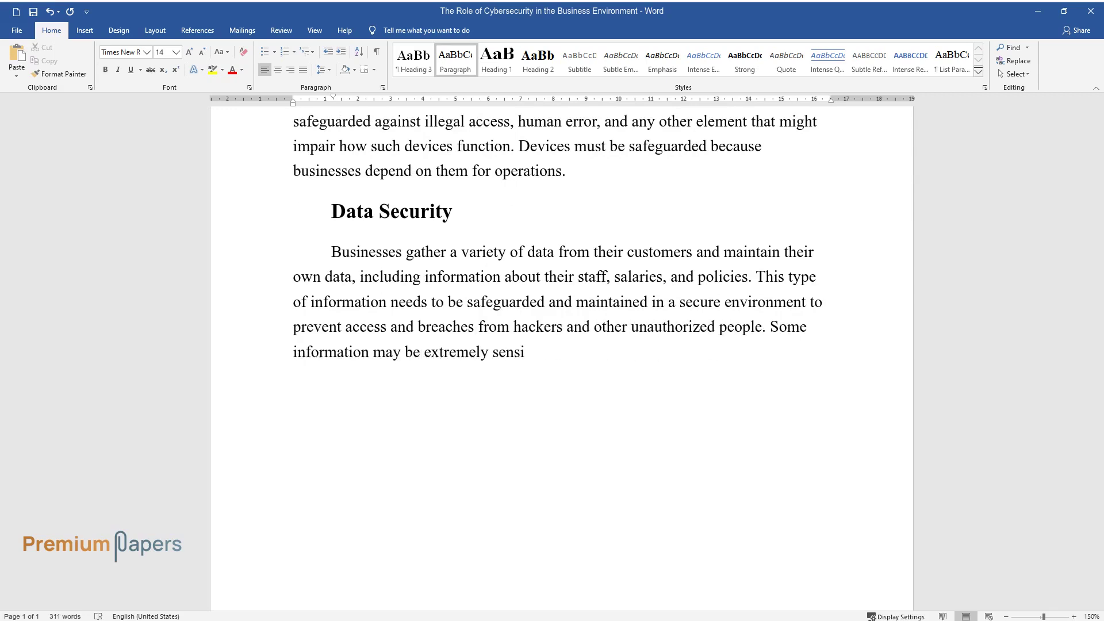
type("tive and could cost a company mone")
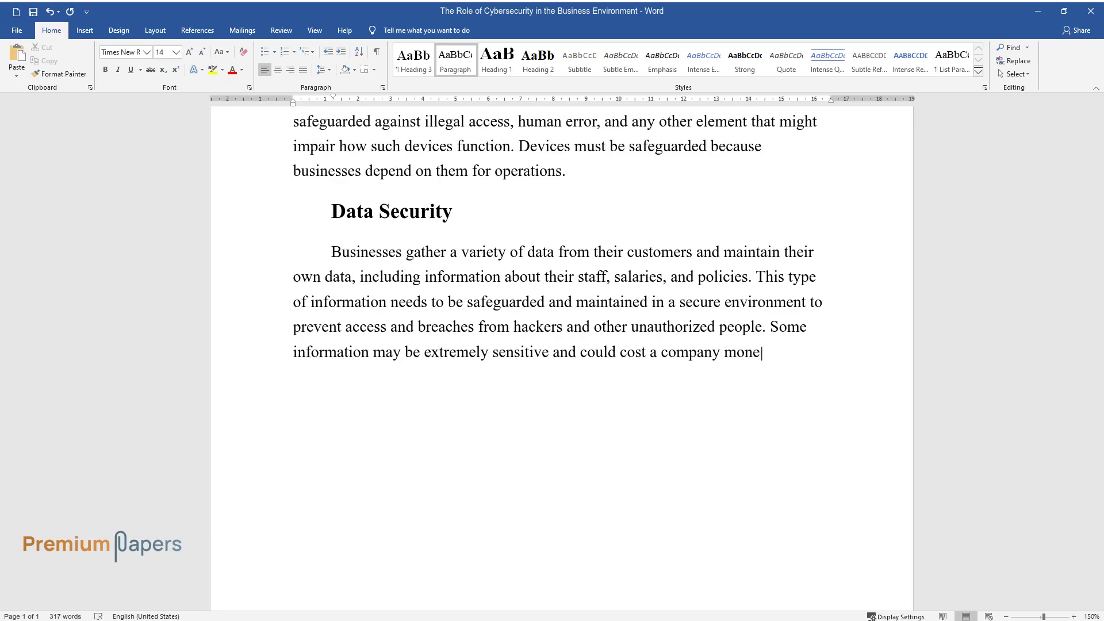
type("y if it falls into the wrong hands.")
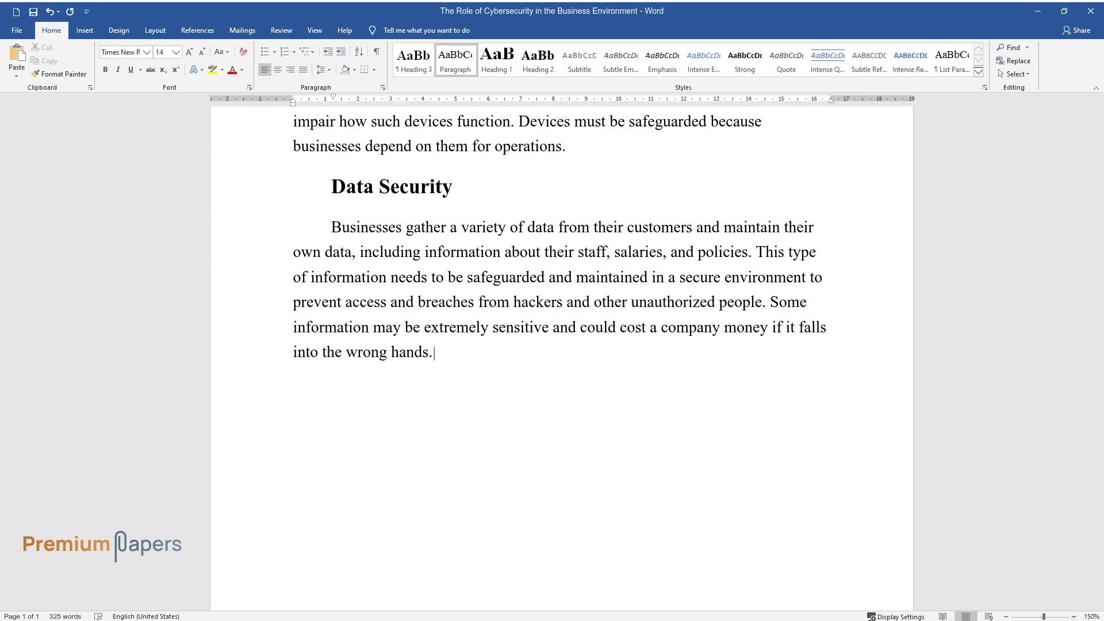
type(" Securing a company's data fosters")
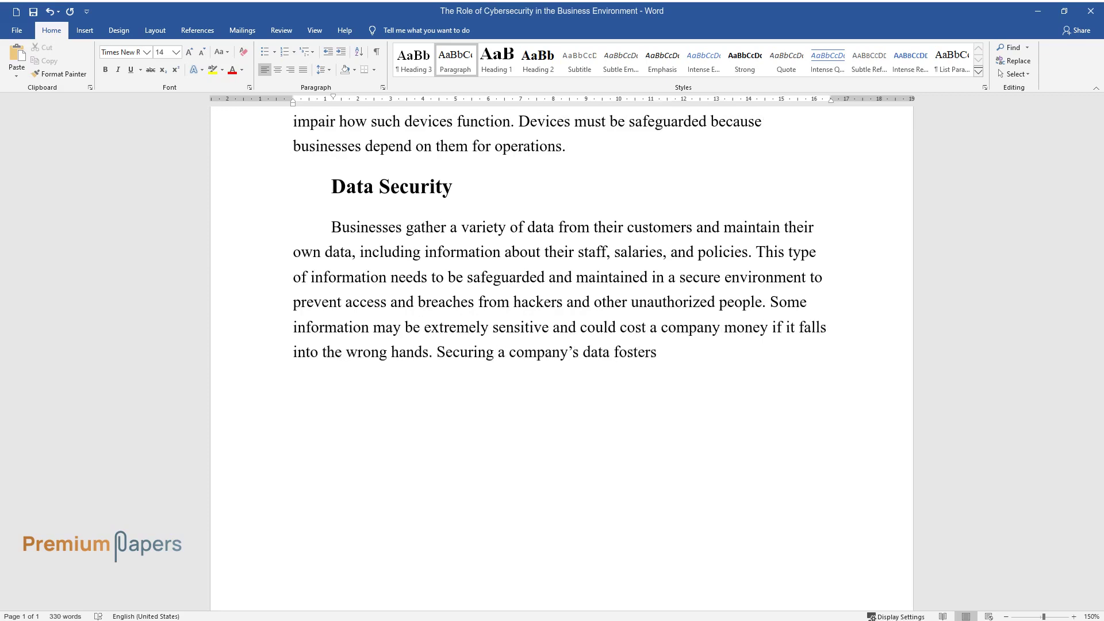
type(" trust among stakeholders and custo")
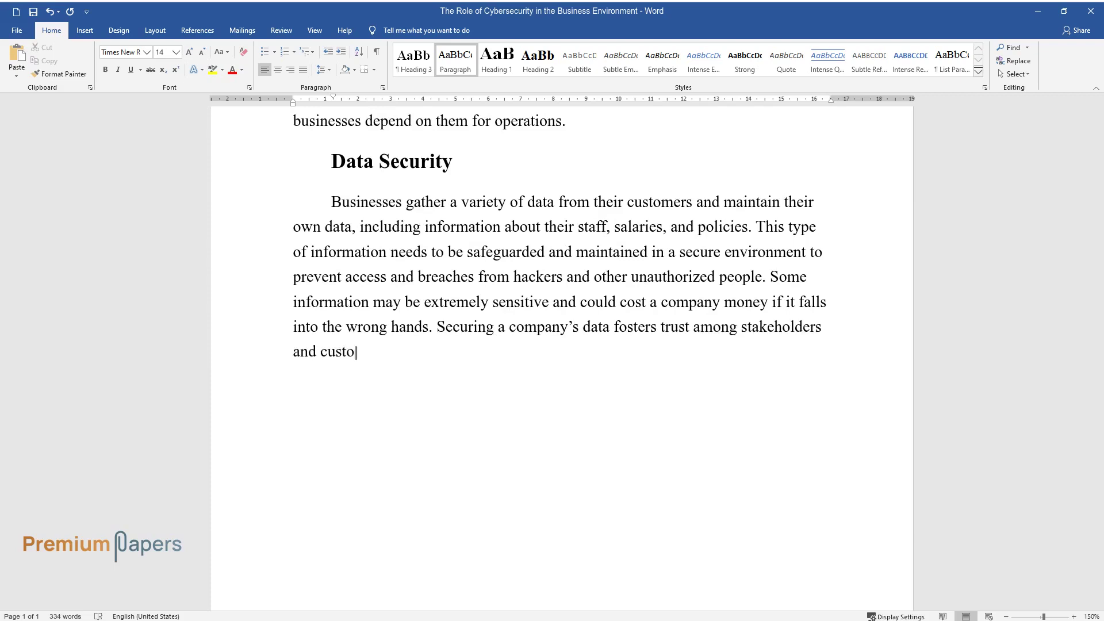
type("mers, which facilitates the effici")
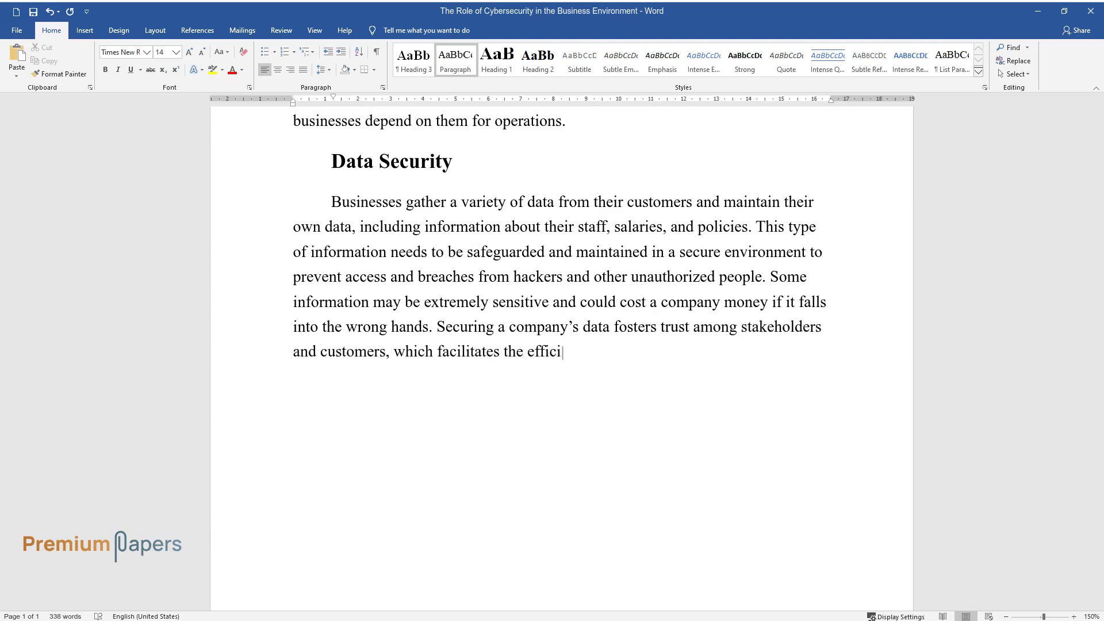
type("ent operation ofthe firm.")
key("Return")
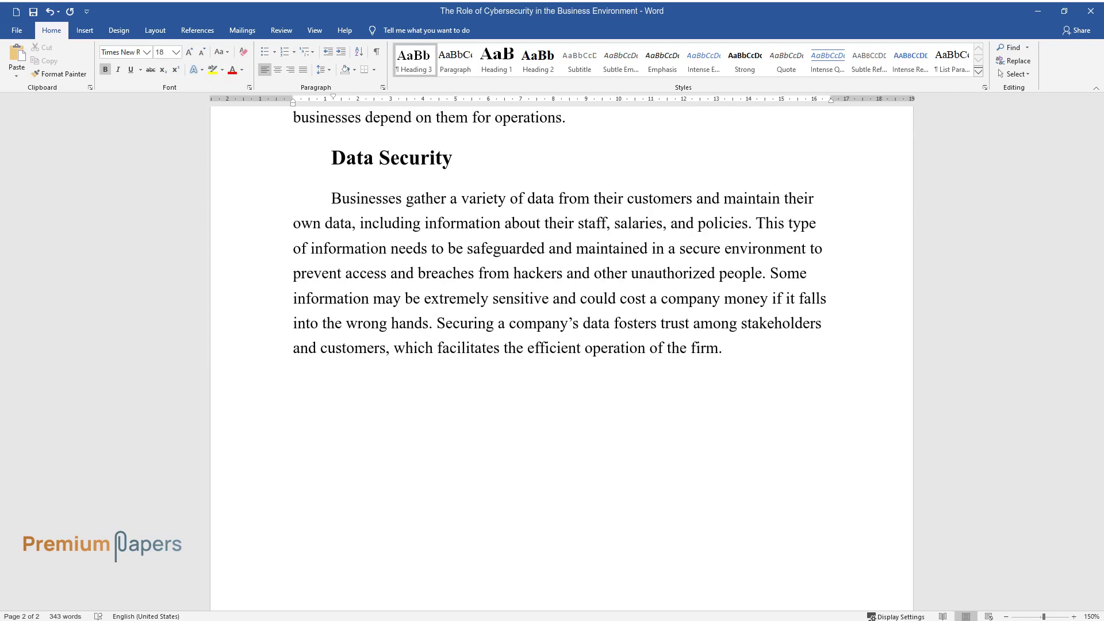
Type the 'Network Security' heading and its paragraph on networks as a vital communication component
type("Network Securi")
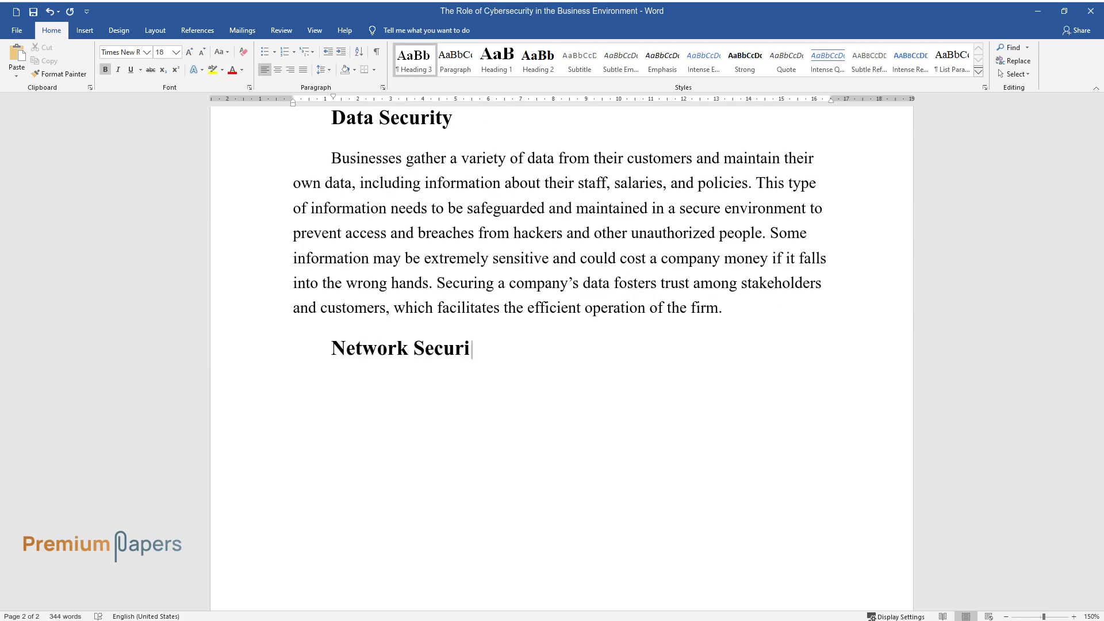
type("ty")
key("Return")
type("The netw")
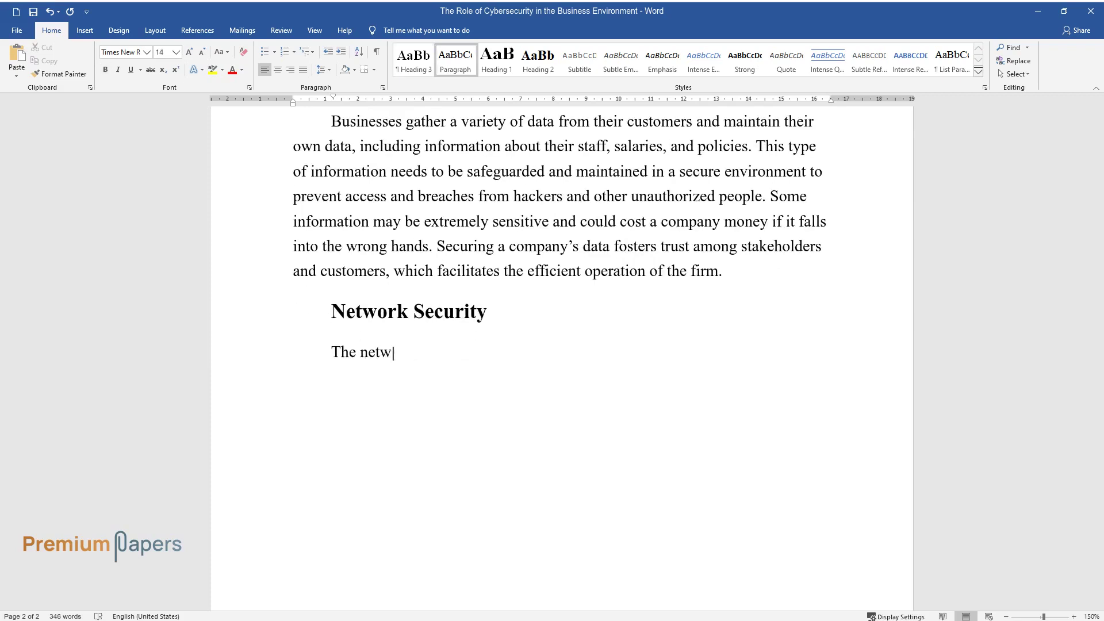
type("ork is a highly significant and vit")
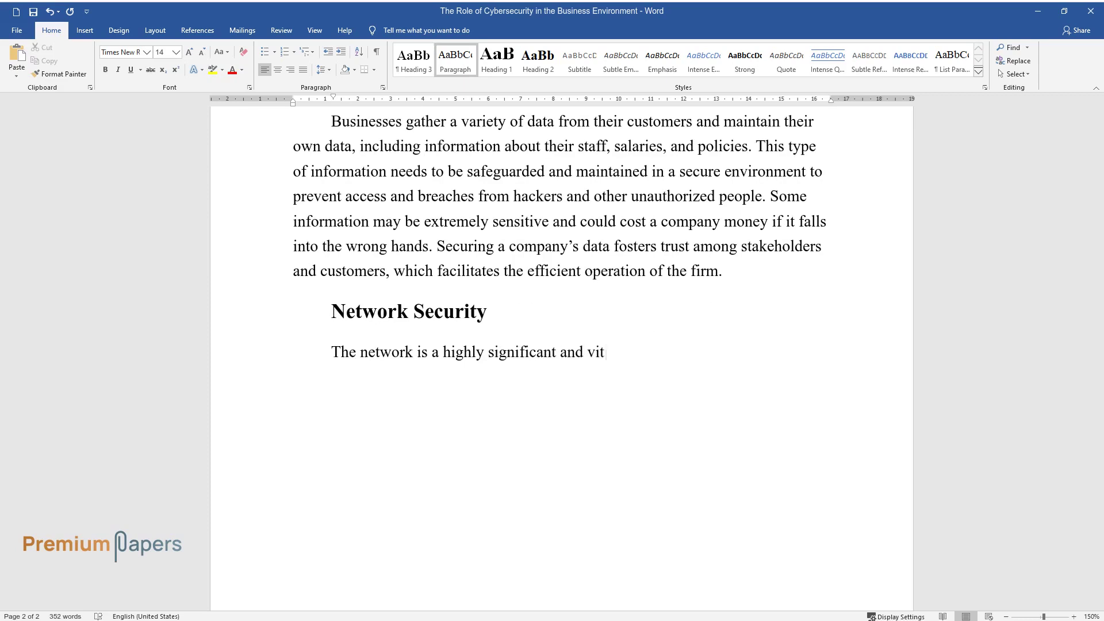
type("al component of communication. It m")
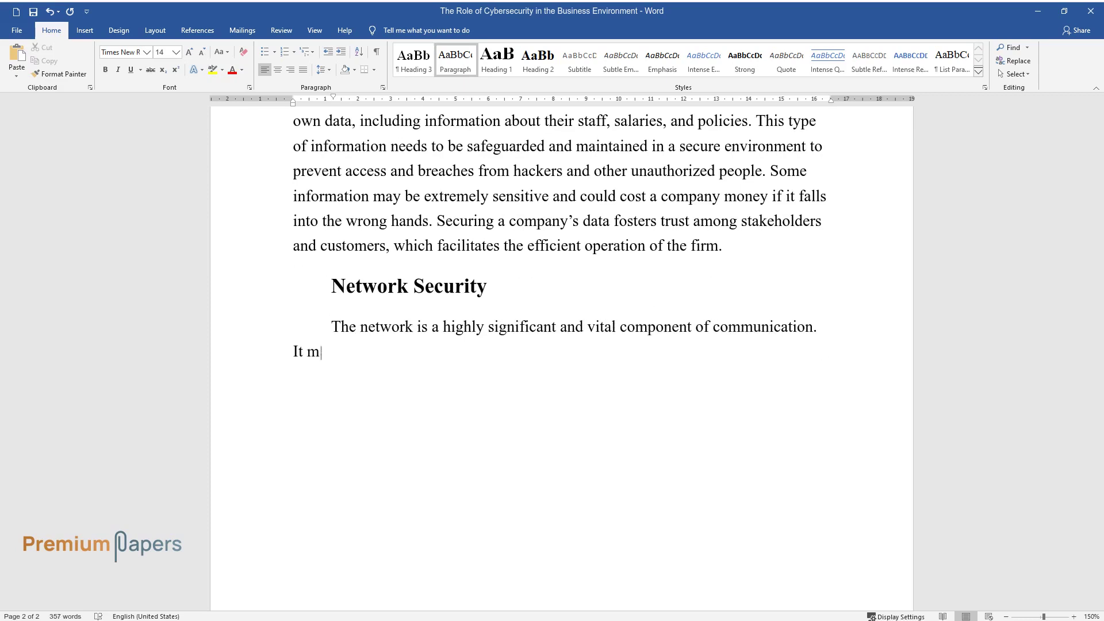
type("ay be said that a strong communica")
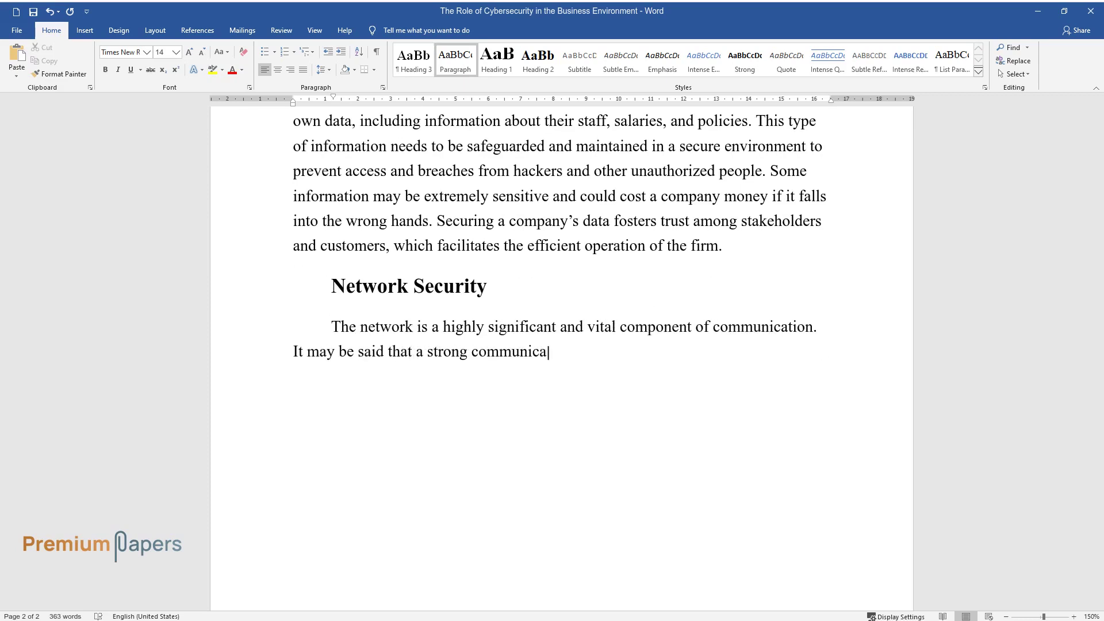
type("tion system is what ensures the suc")
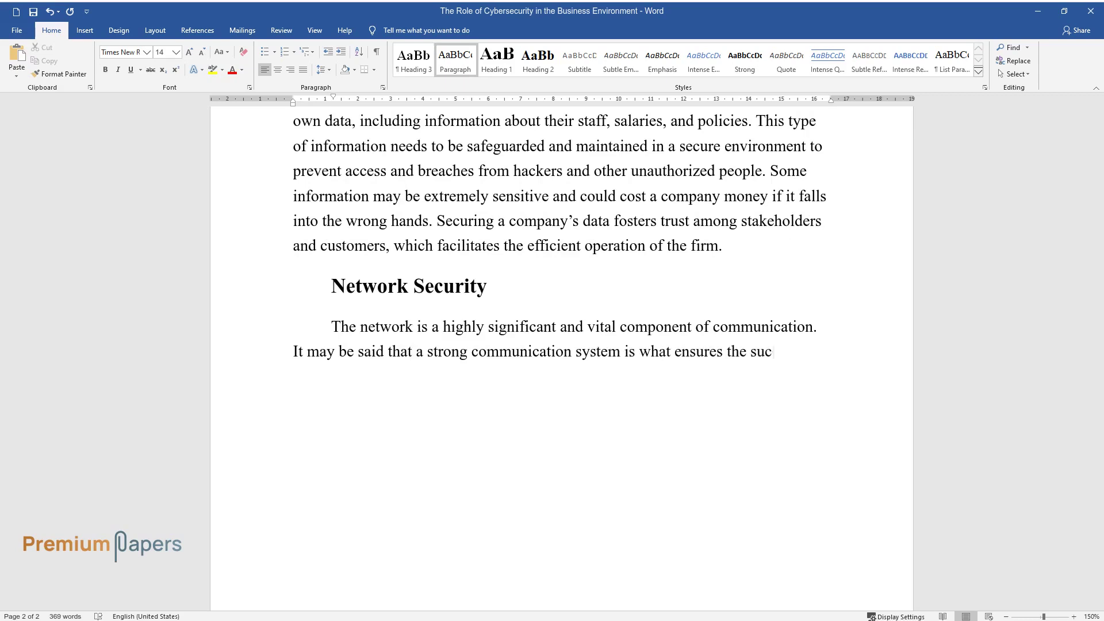
type("cess of any particular co")
type("mpany. A ")
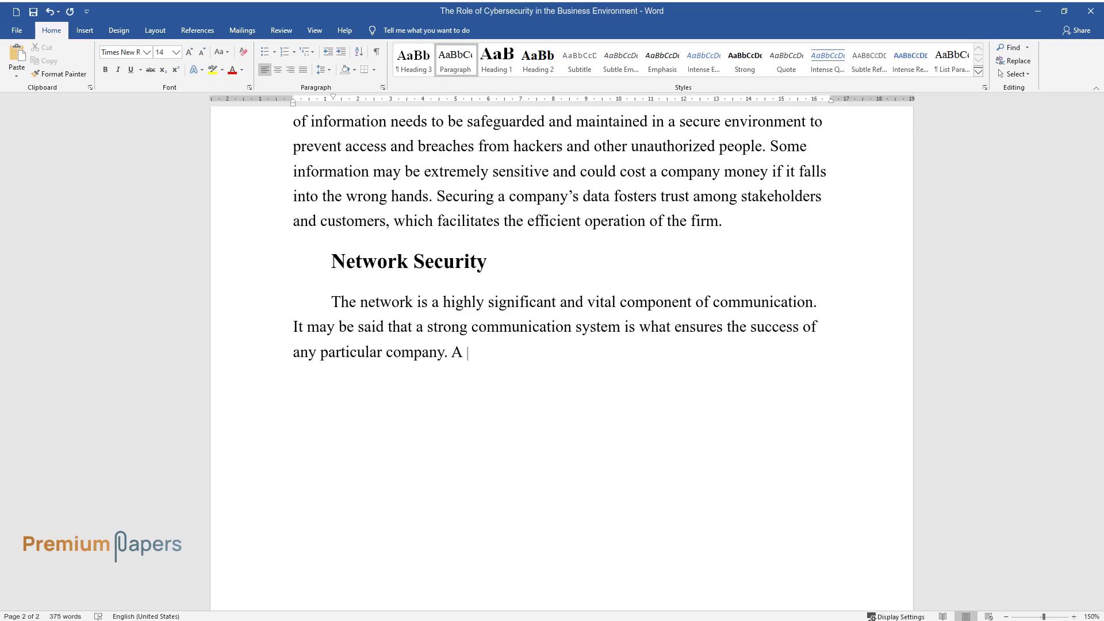
type("secure network would be more succes")
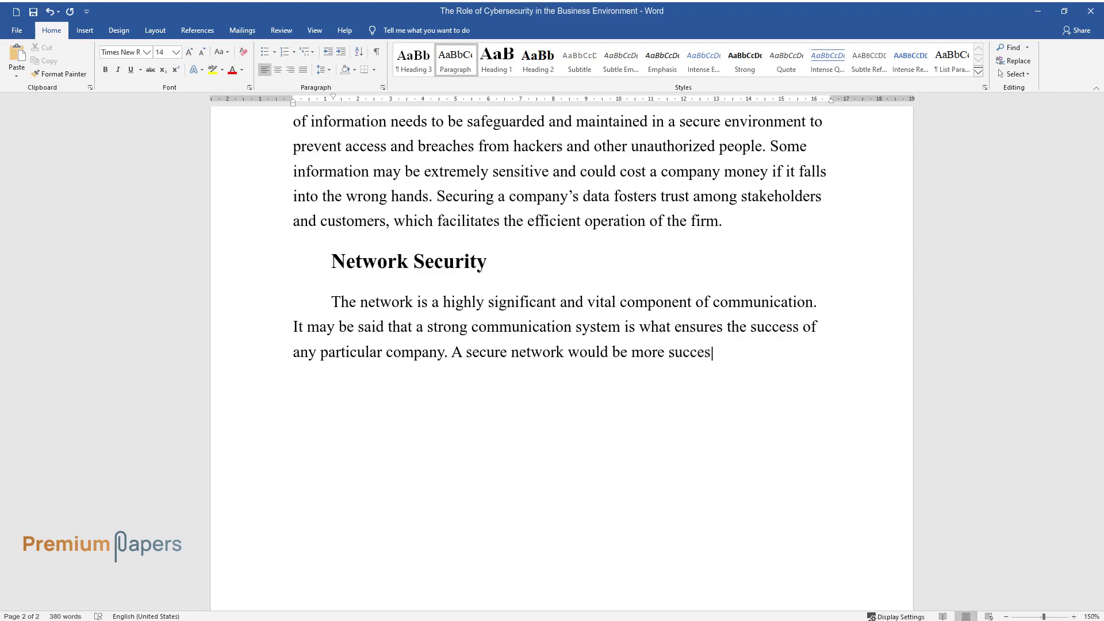
type("sful as it would safeguard users a")
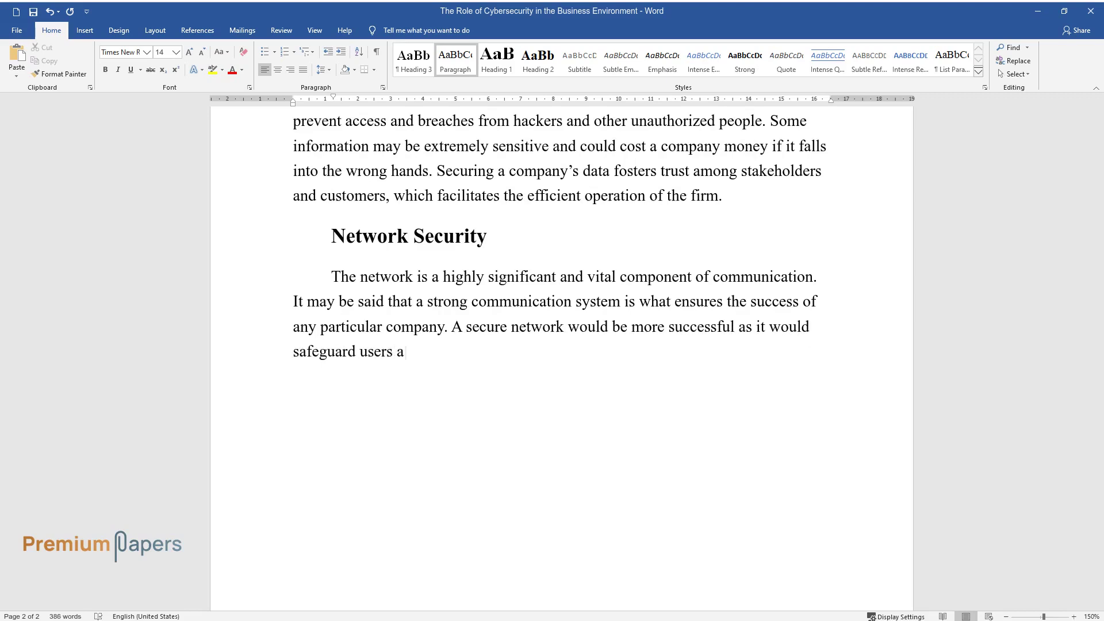
type("nd data when connecting across the n")
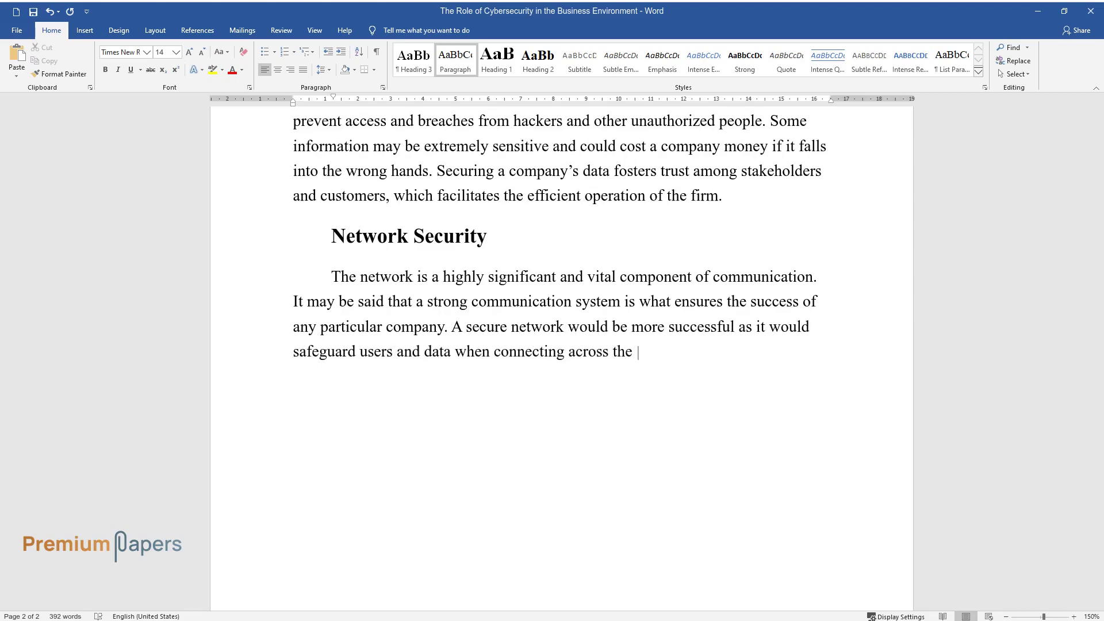
type("etworks; a strong network")
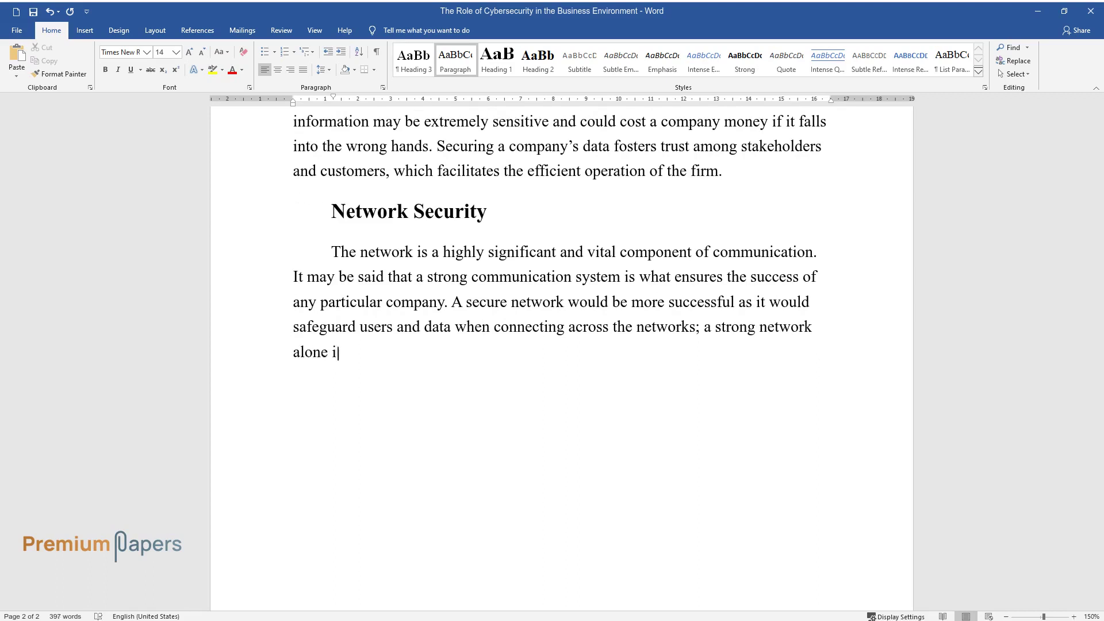
type(" alone is not enough to enable improved com")
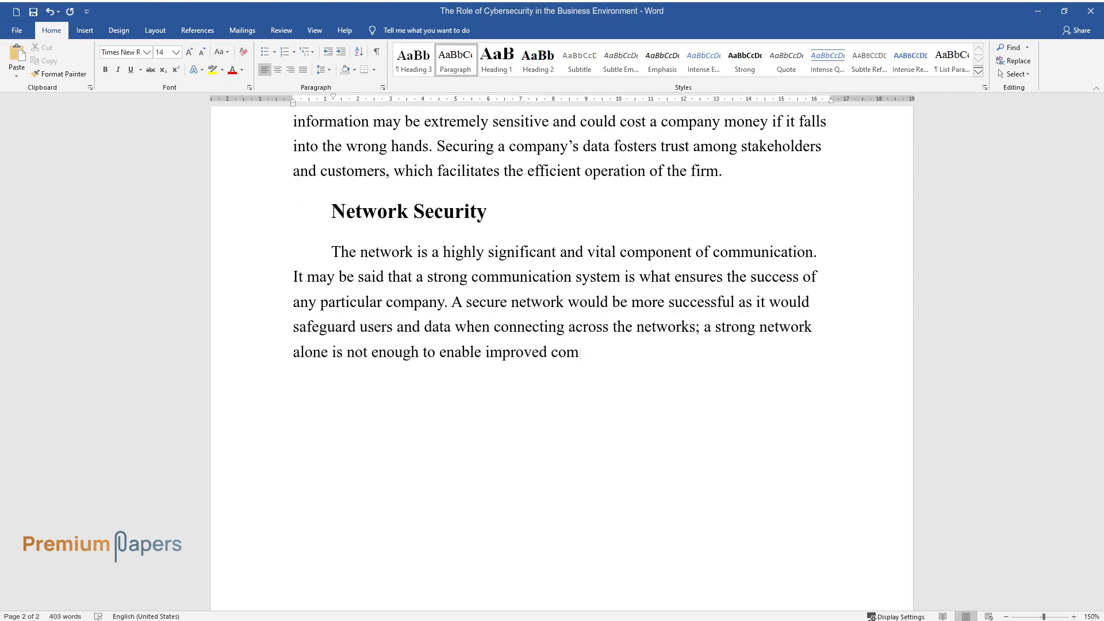
type("munications. Therefore, companies ")
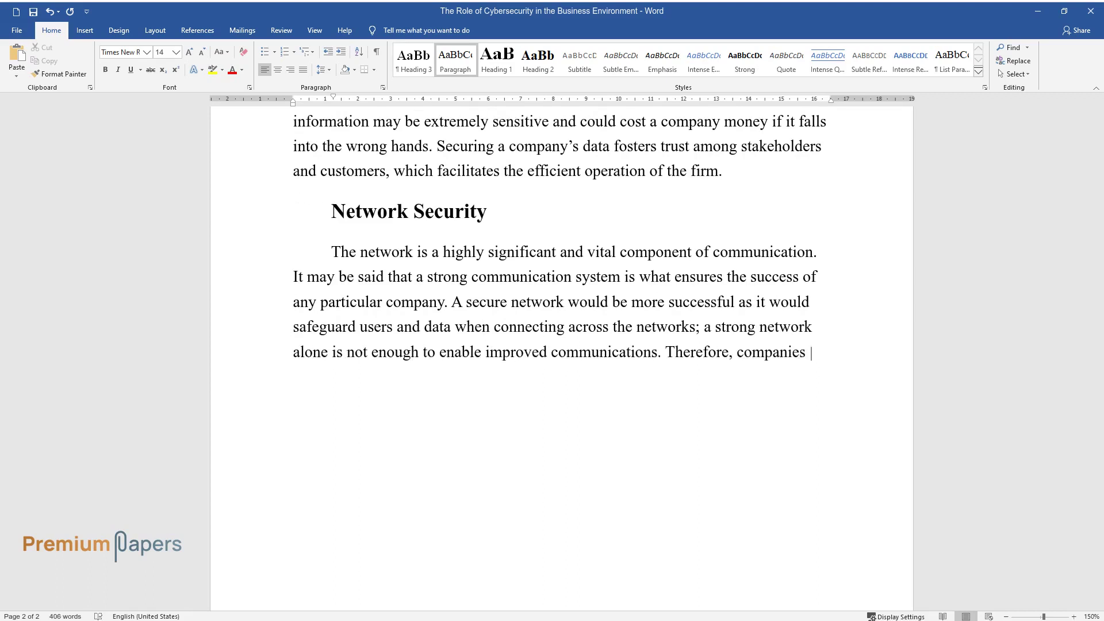
type("need to implement systems that woul")
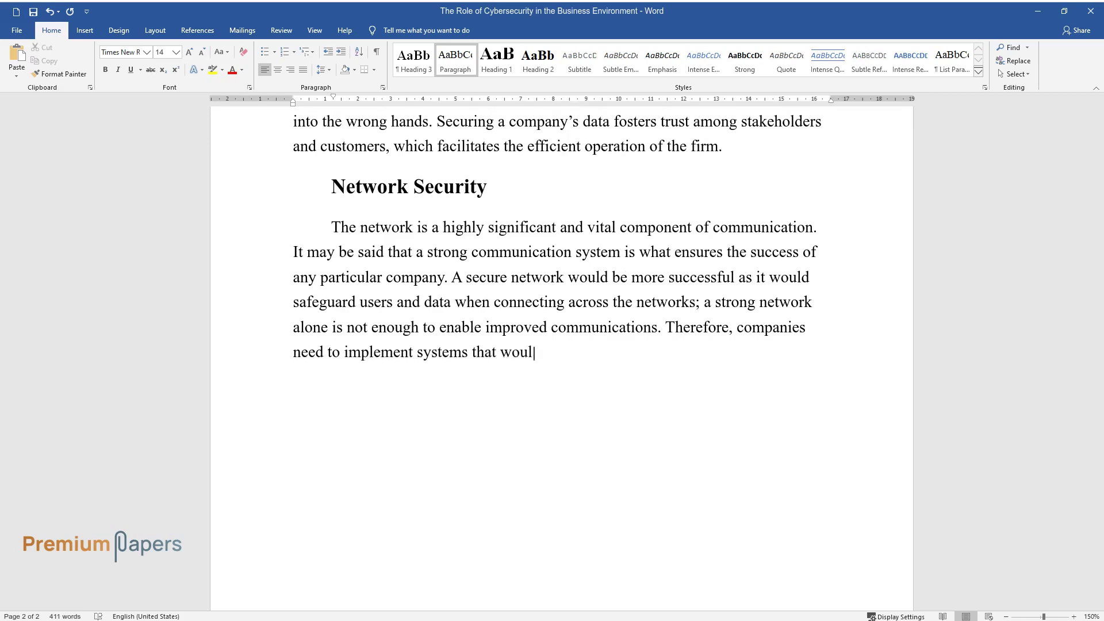
type("d provide secure networks.")
key("Return")
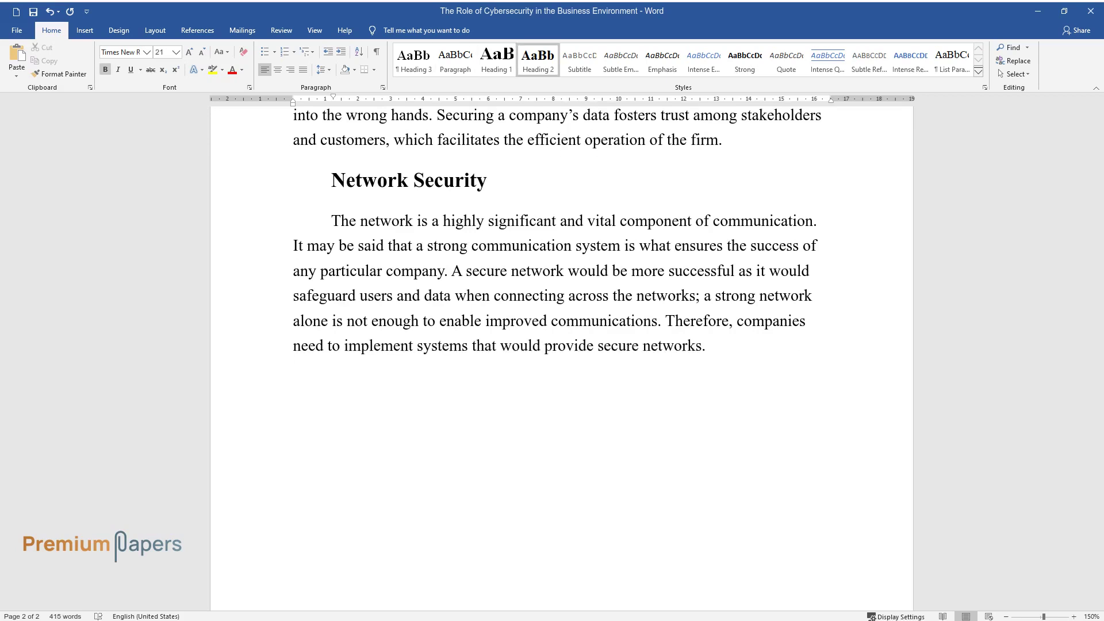
Type the 'Benefits of Cybersecurity' heading and a risk management paragraph ending on routine software updates
type("Benefits of Cybe")
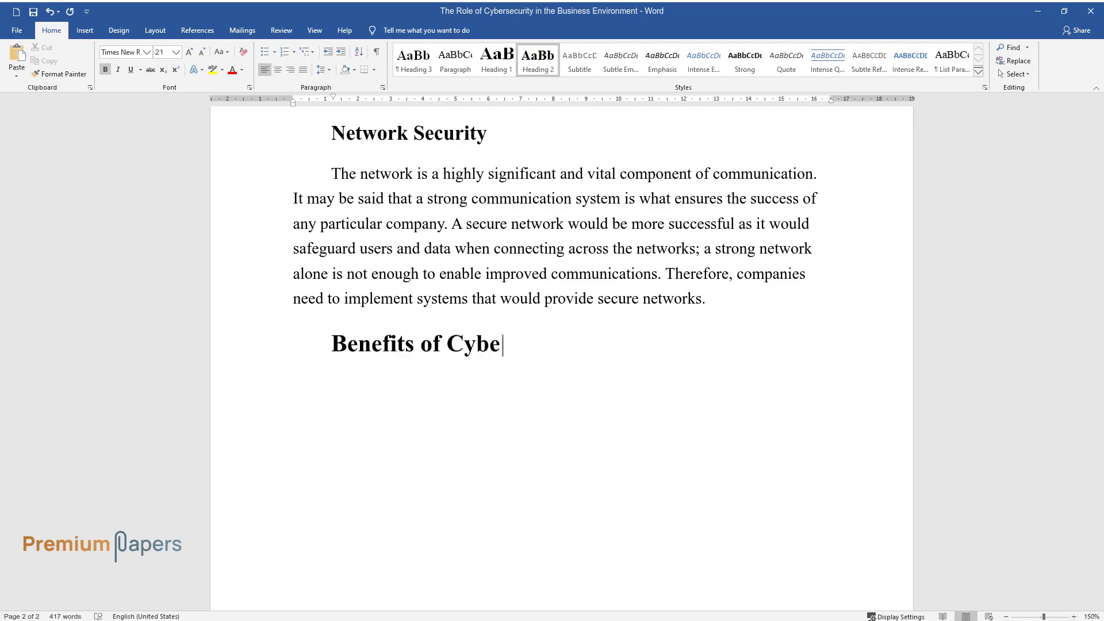
type("rsecurity")
key("Return")
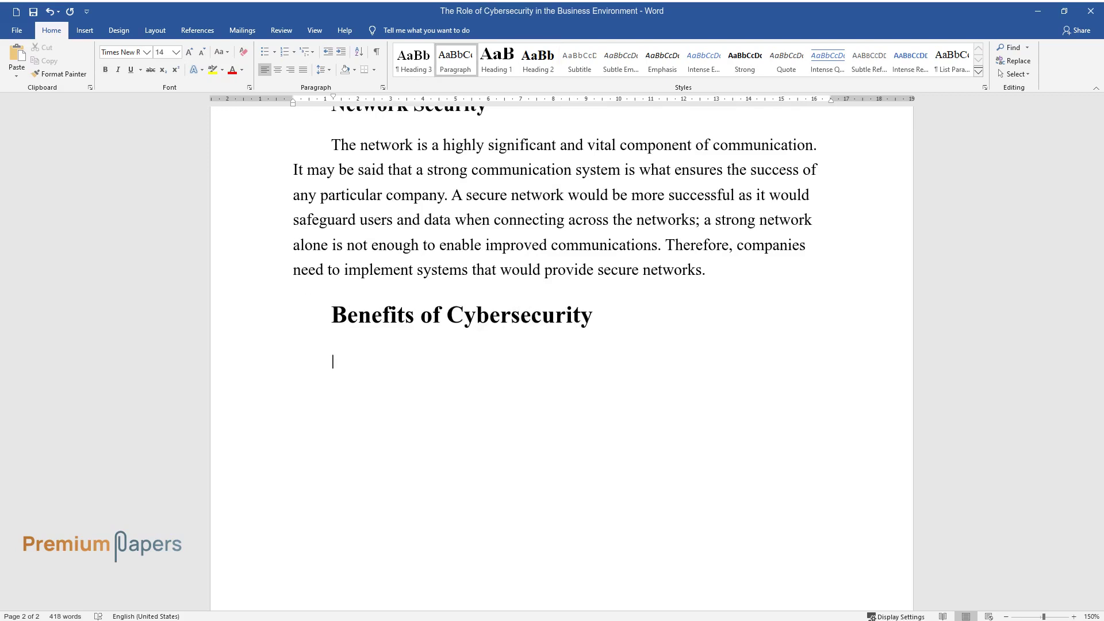
type("Risk management is a key component of cyber security, but administra")
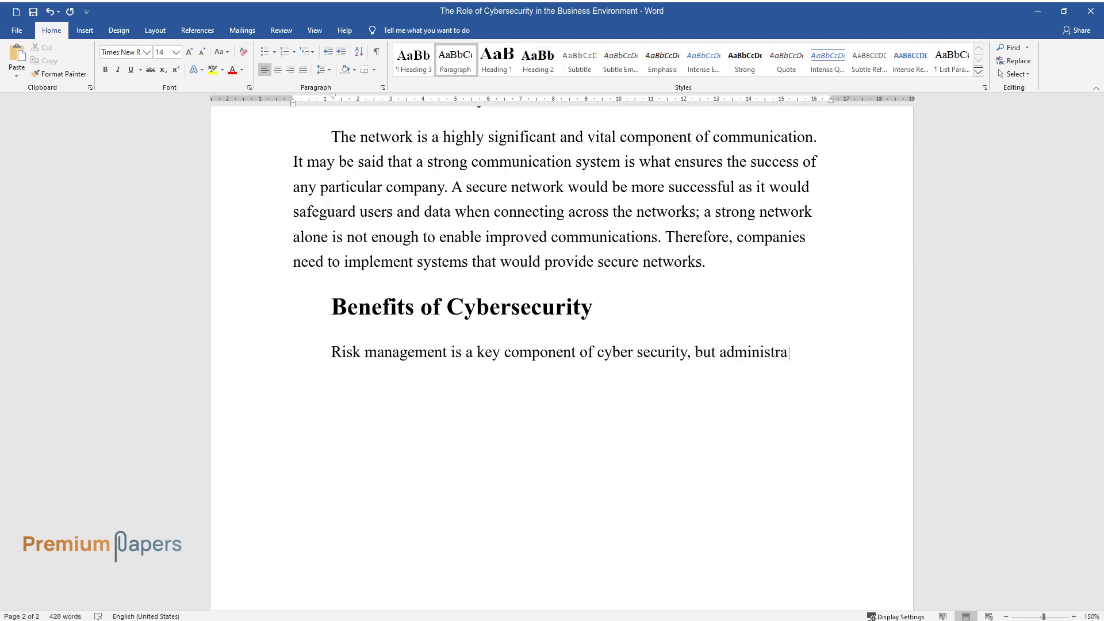
type("tors who see potential beyond preve")
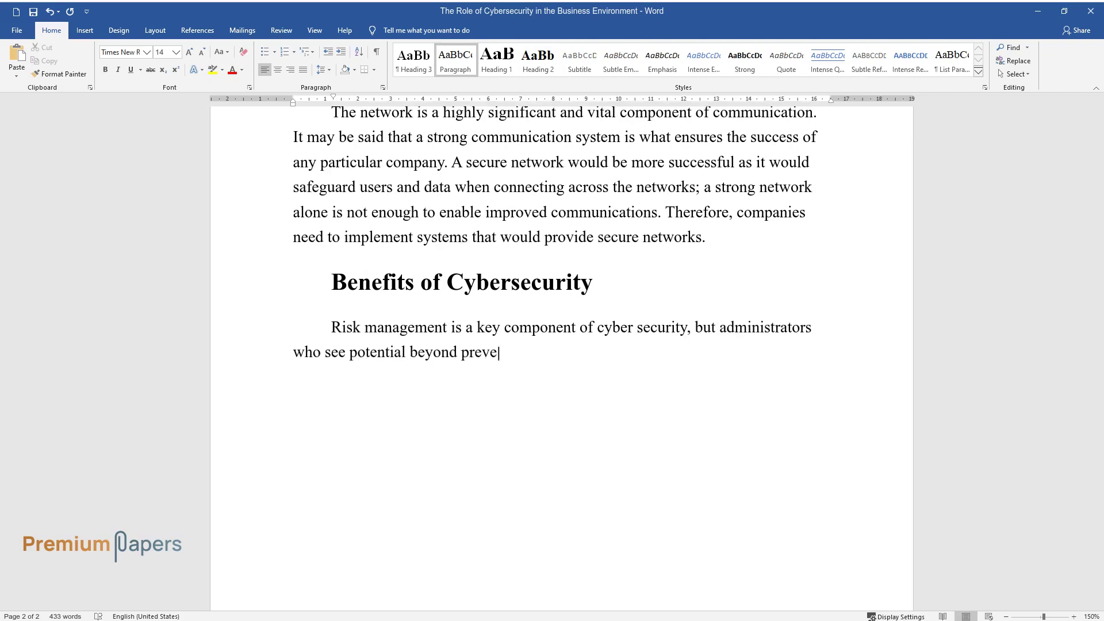
type("nting data leakage and lessening on")
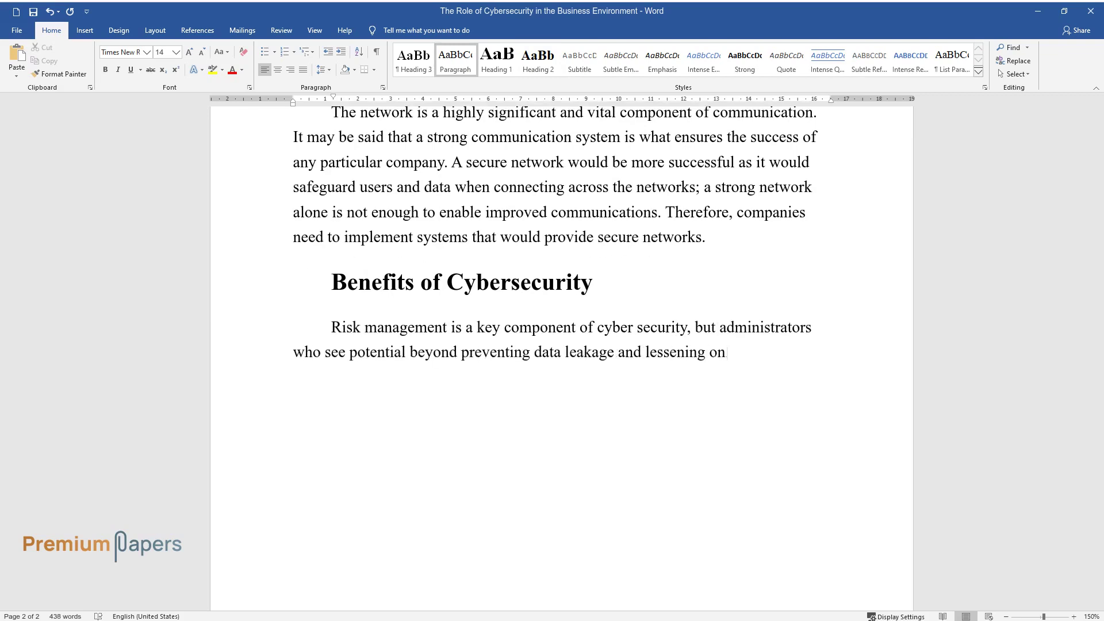
type("line dangers may become aware of th")
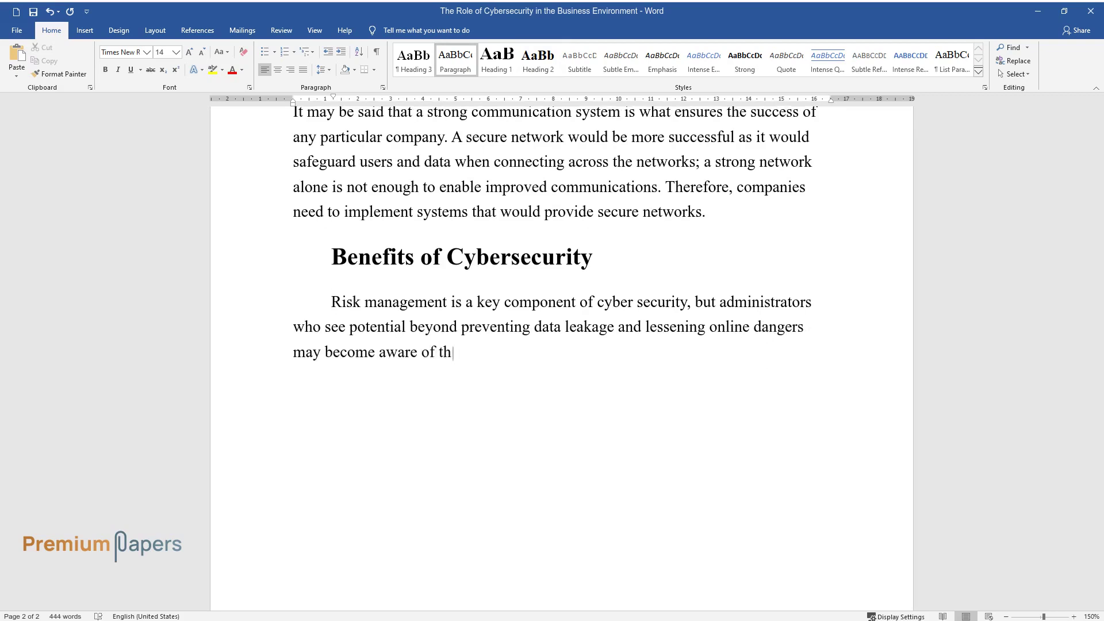
type("e benefits that cyber security may ")
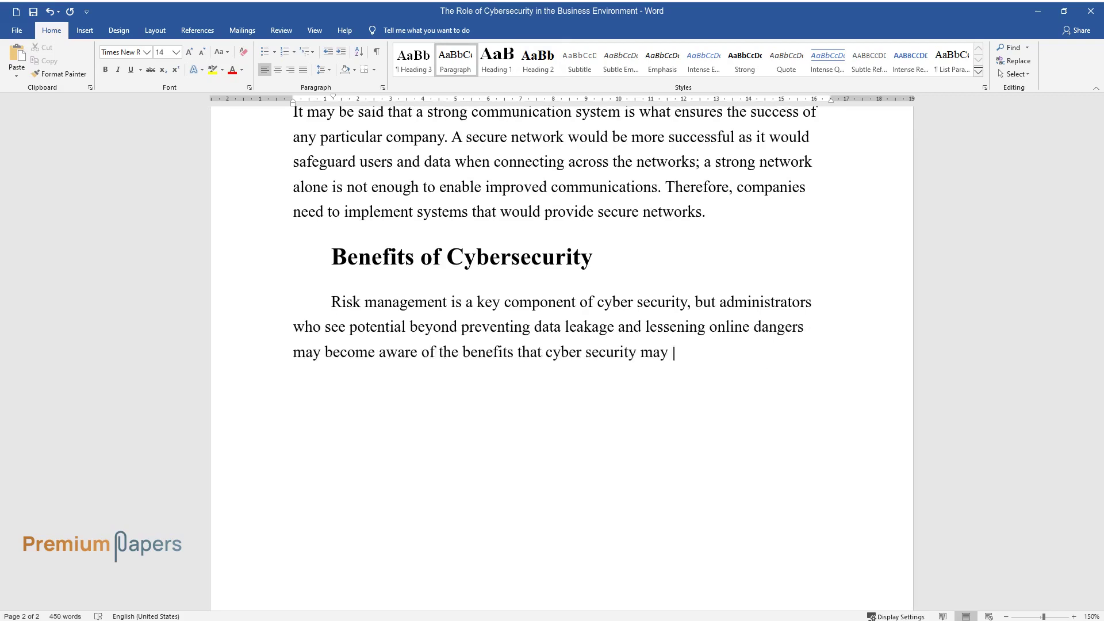
type("provide to a business. These benefi")
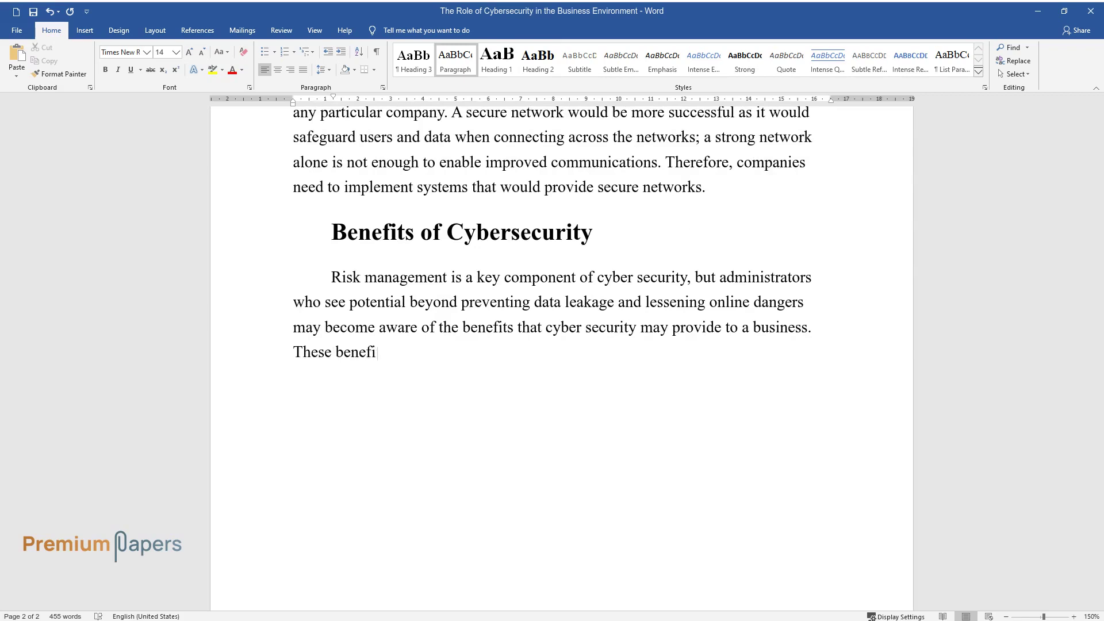
type("ts include protection against exter")
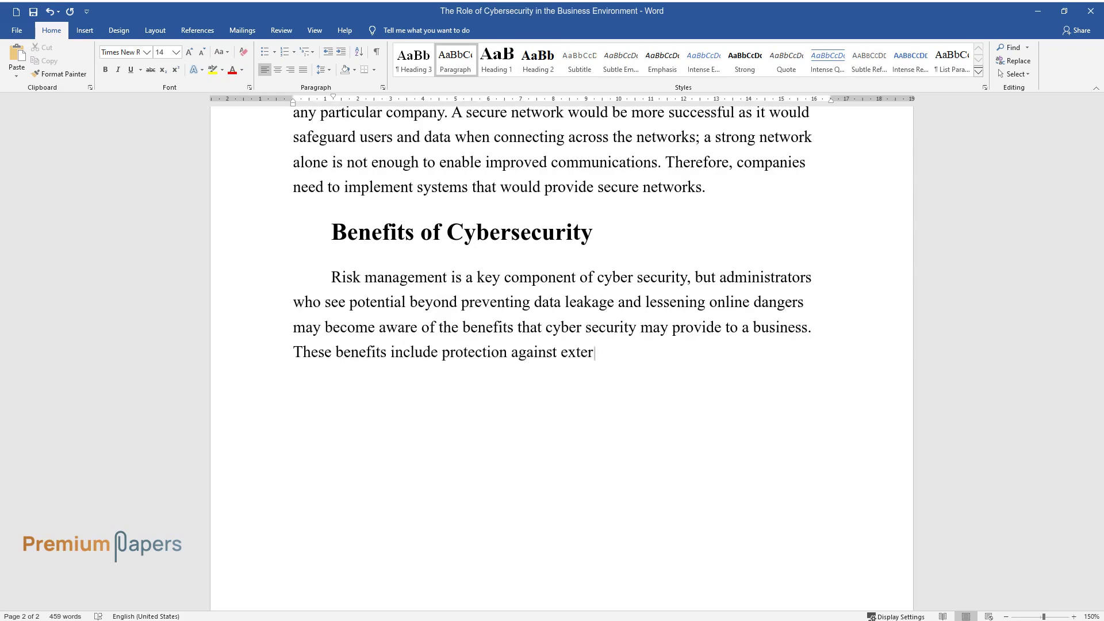
type("nal threats, regulation compliance,")
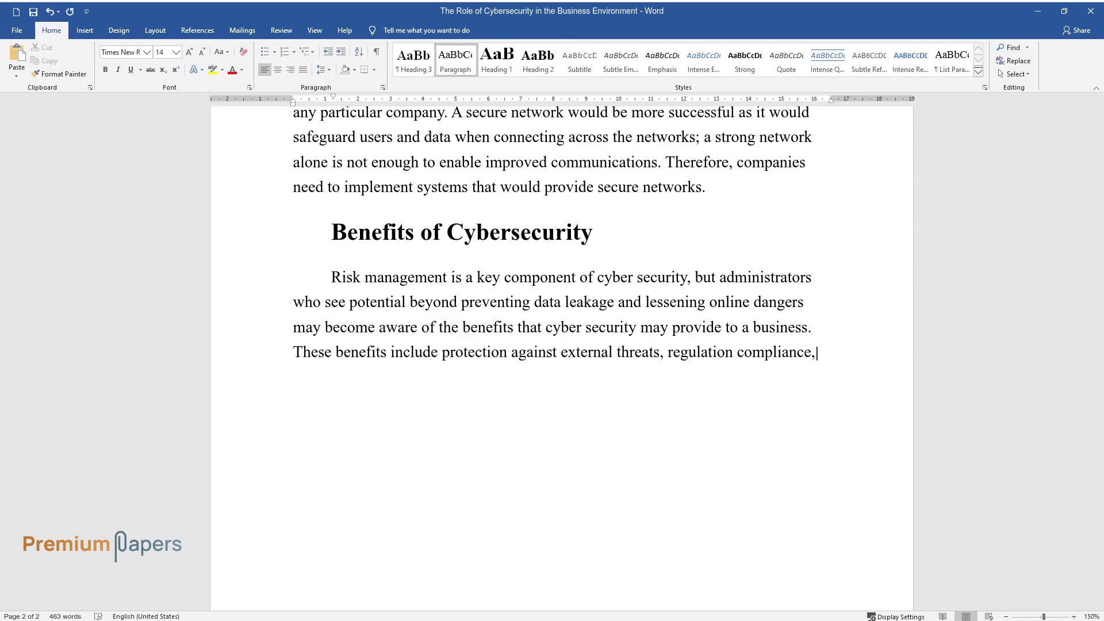
type(" and improved security. Protection a")
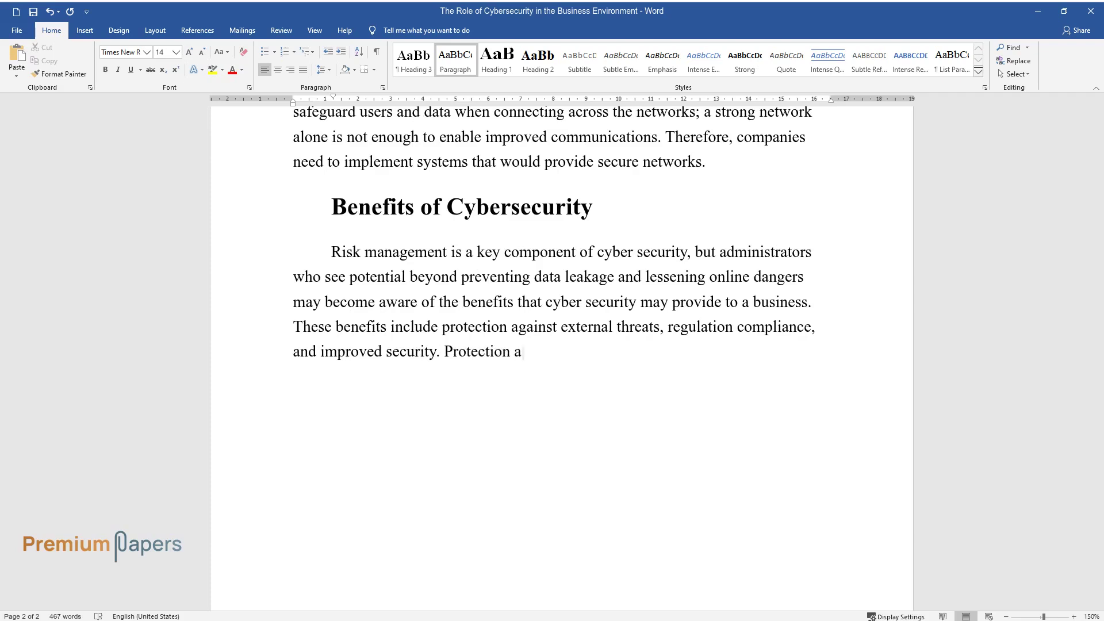
type("gainst external threats where organ")
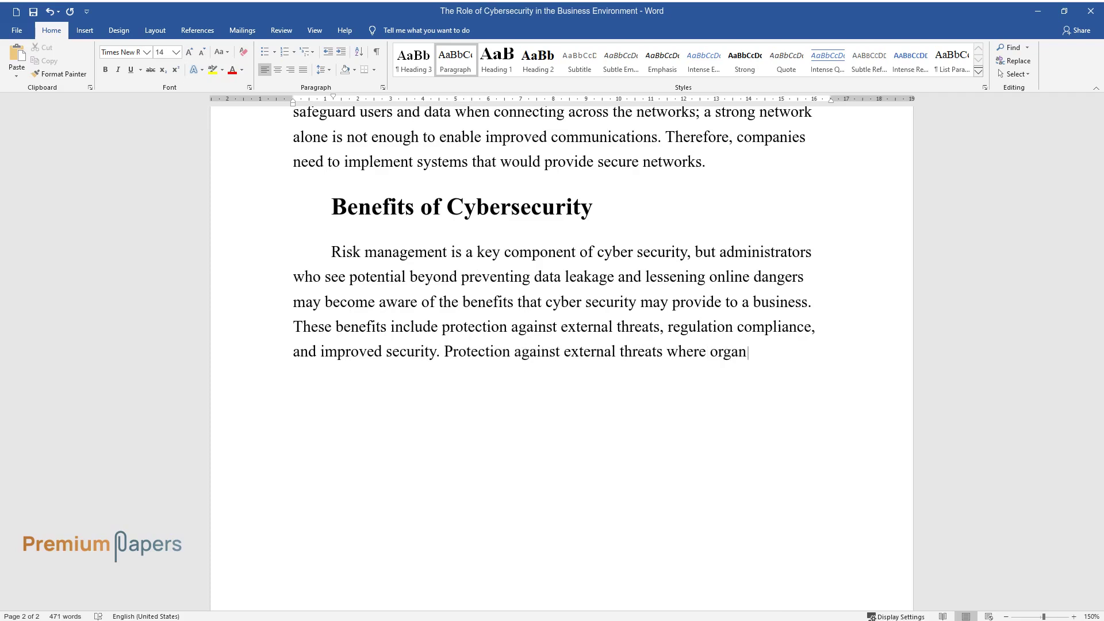
type("izations may identify and respond t")
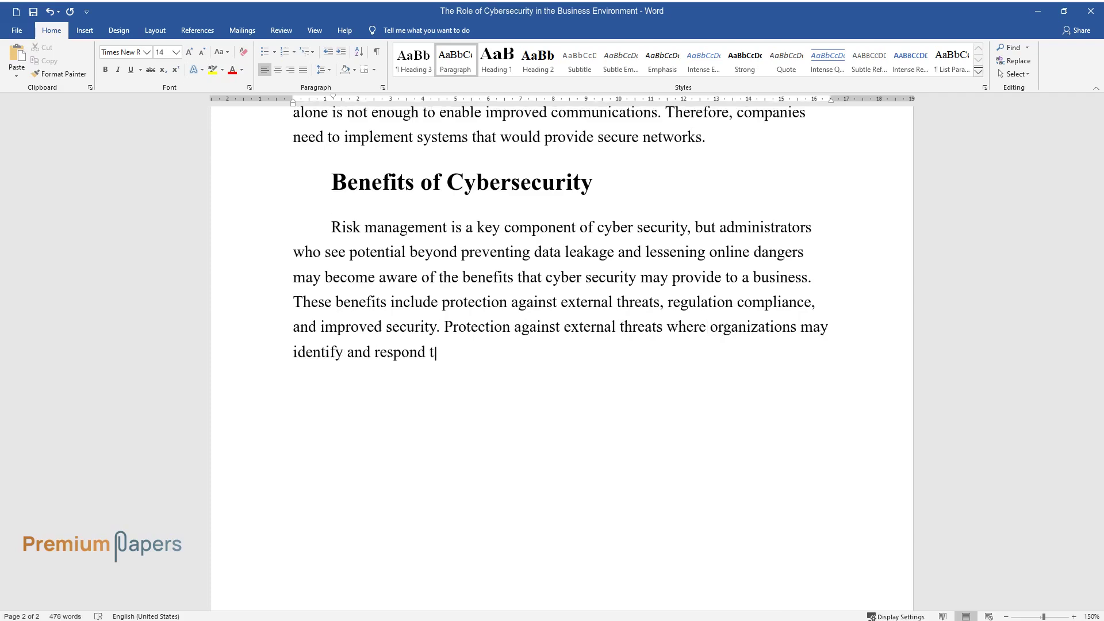
type("o the techniques being exploited wi")
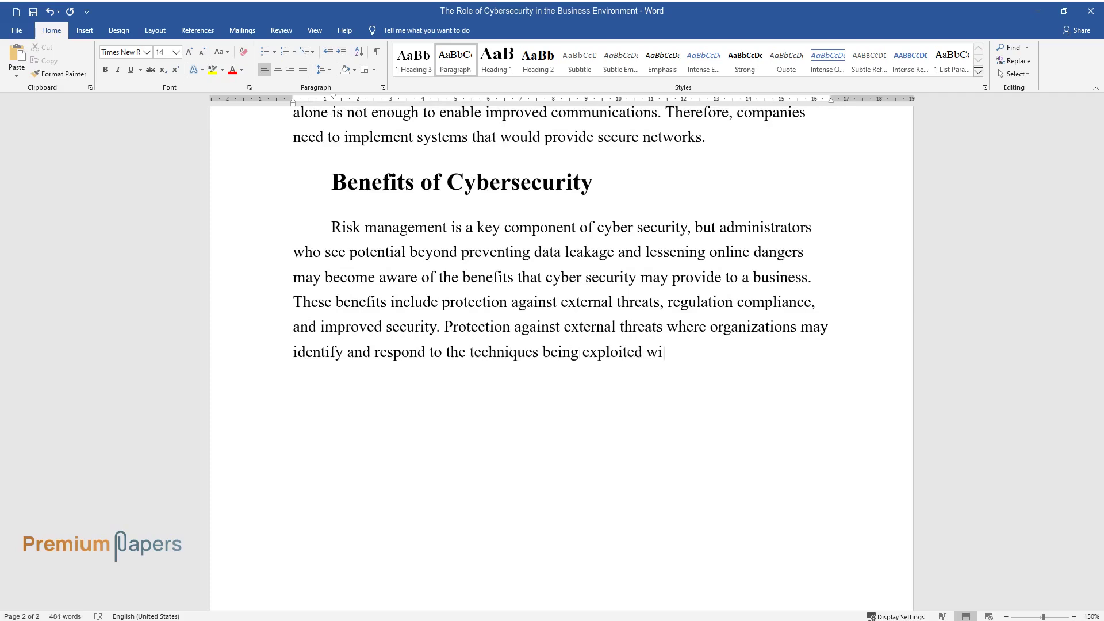
type("th the aid of a strong cyber securi")
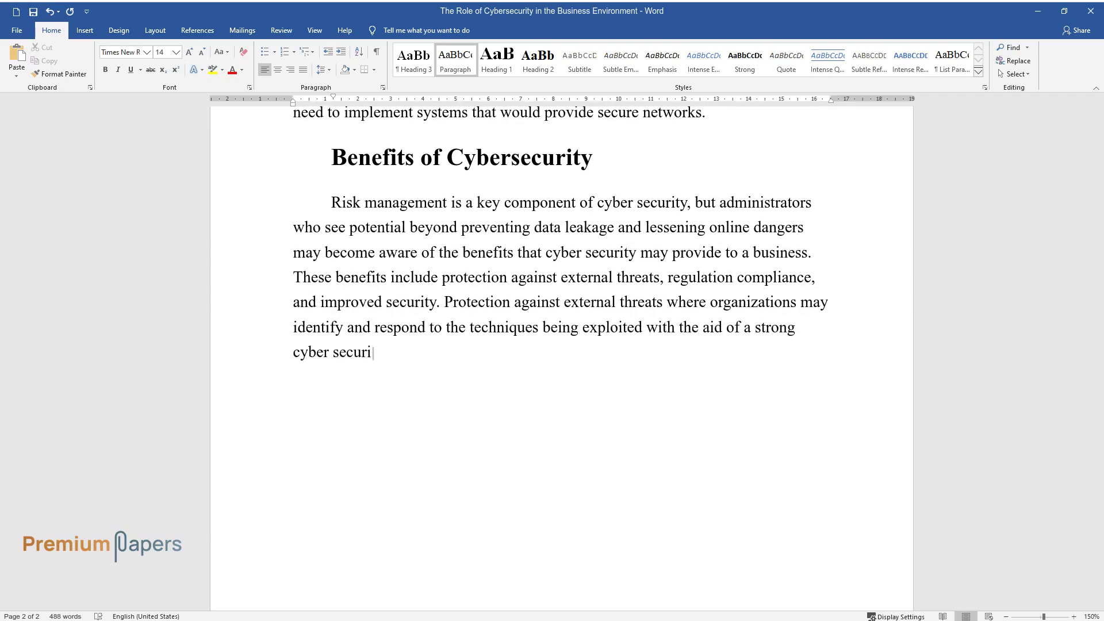
type("ty posture that considers routine s")
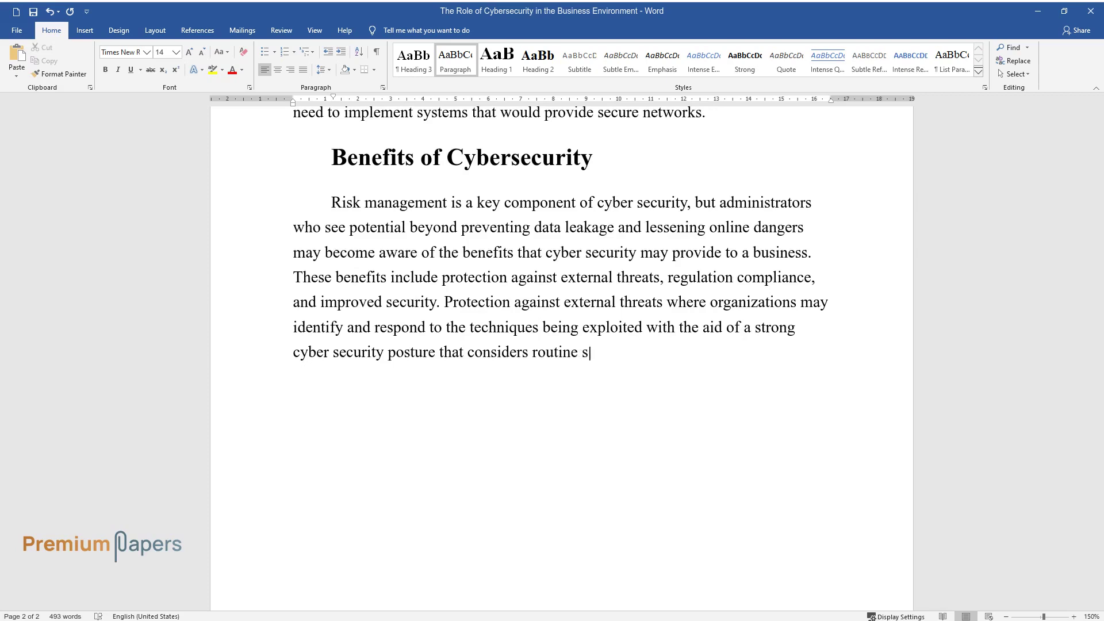
type("oftware updates.")
key("Return")
Write the regulation compliance paragraph and type the heading 'A Future Perspective on Cybersecurity'
type("Re")
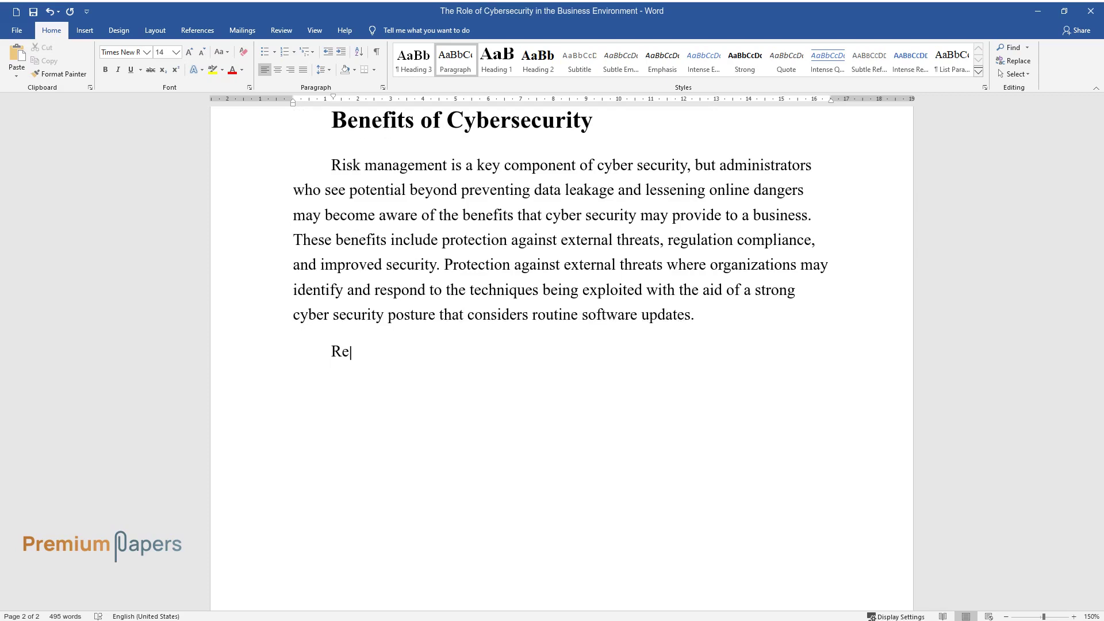
type("gulation compliance, in which several regulatory bodies are creatin")
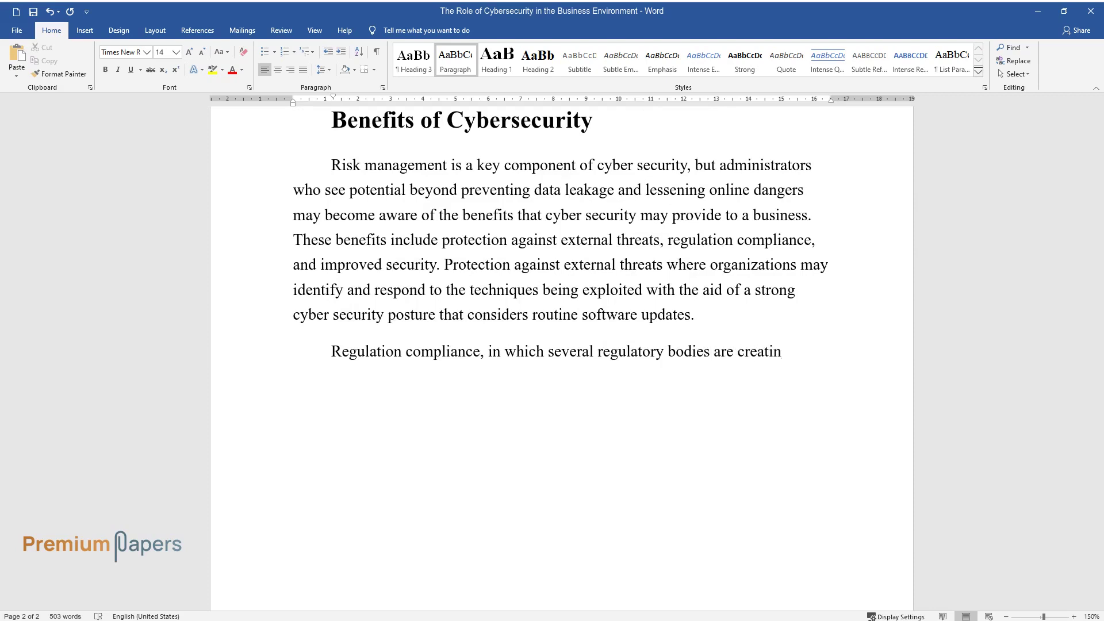
type("g standards to help protect companies and t")
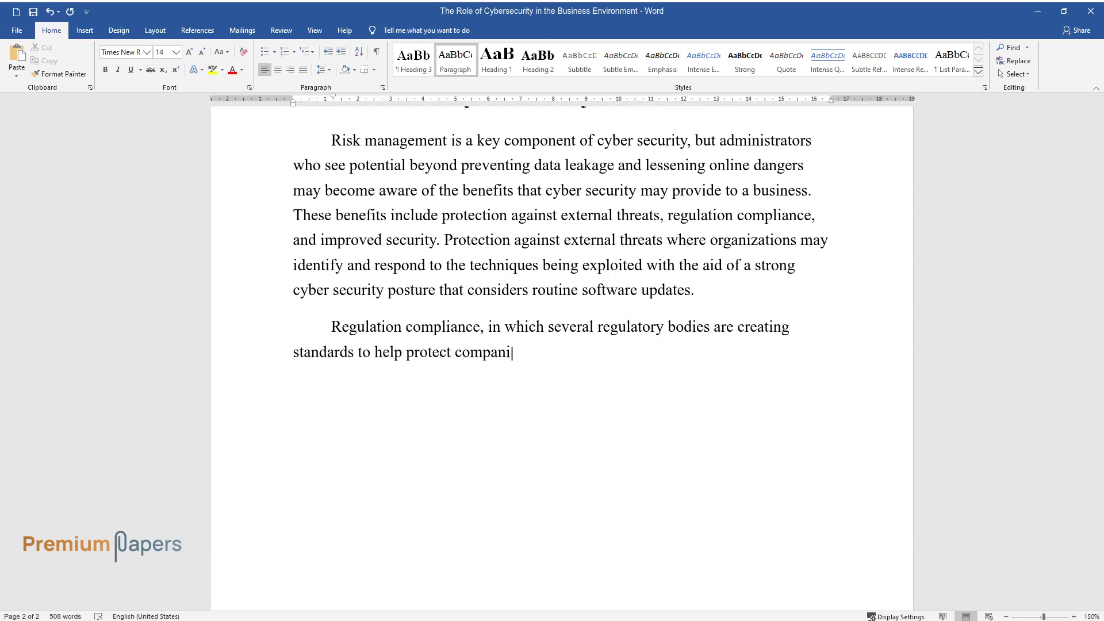
type("heir customers regarding t")
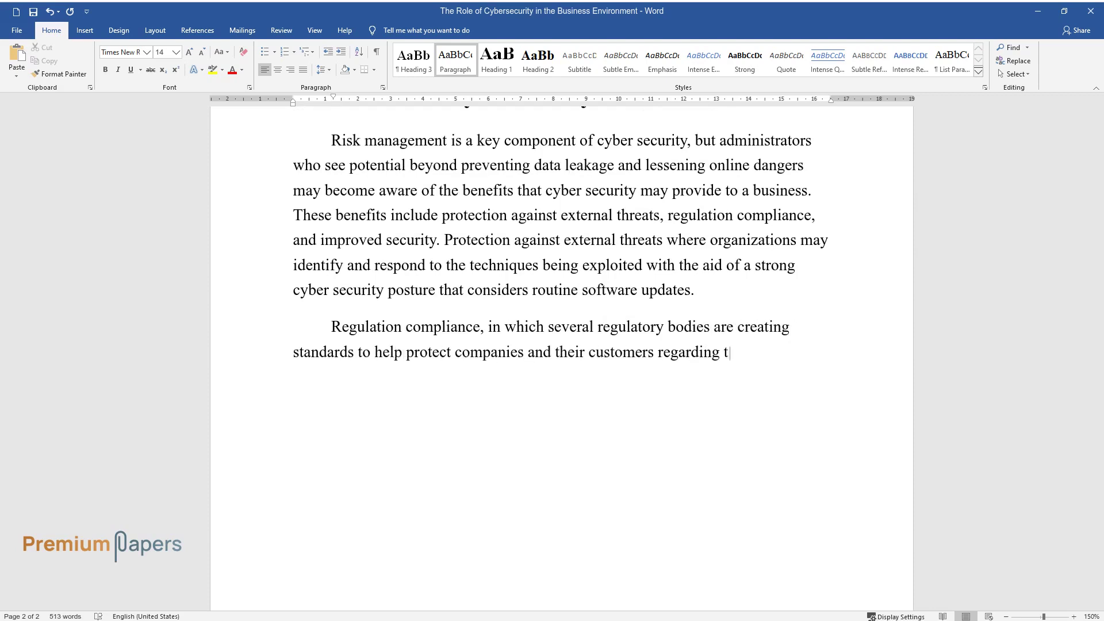
type("he escalating cyber threats and th")
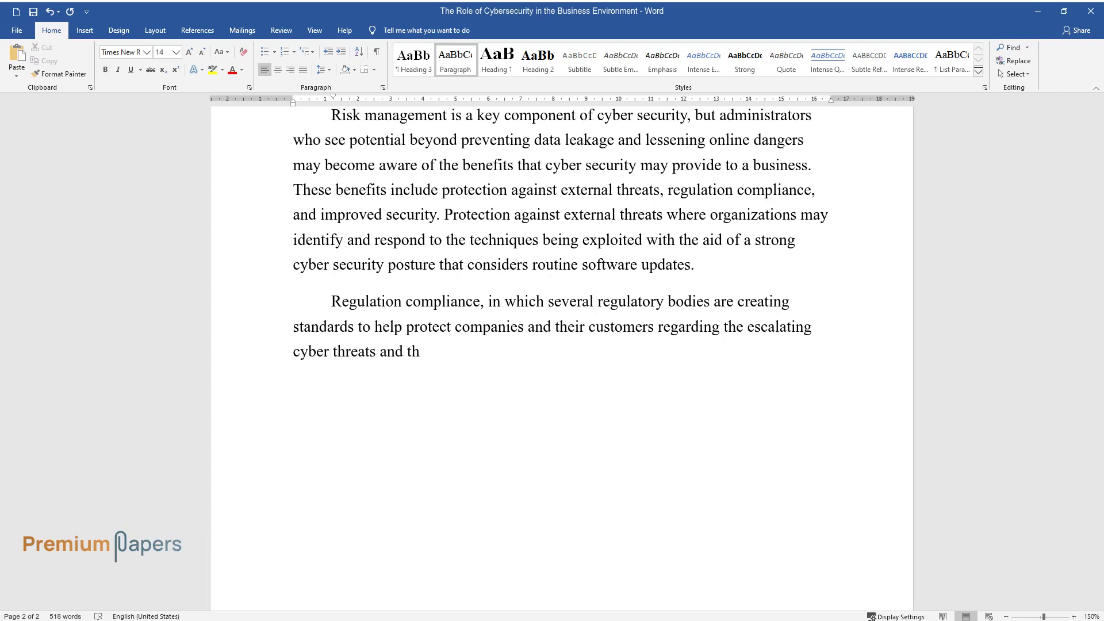
type("e leakage of sensitive data that")
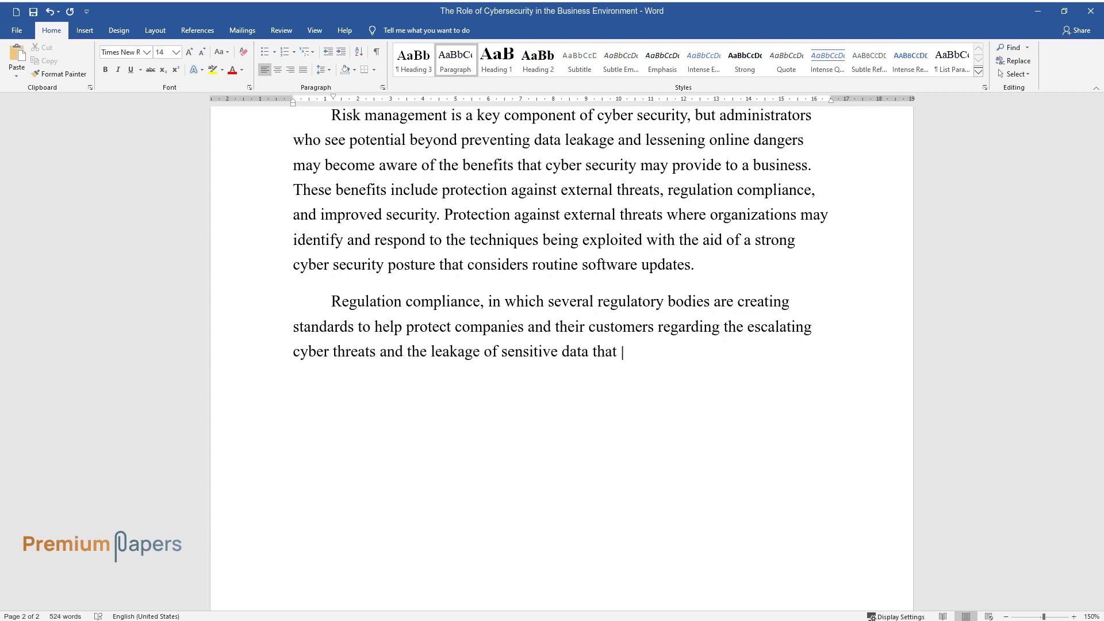
type(" is now occurring. It is practicall")
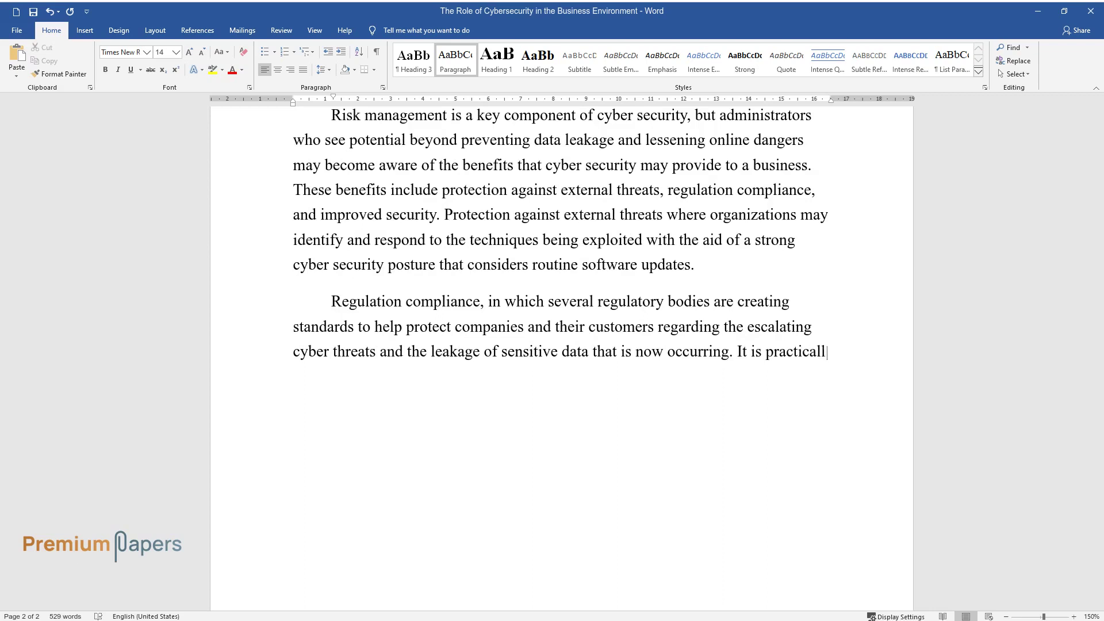
type("y impossible for staff to function")
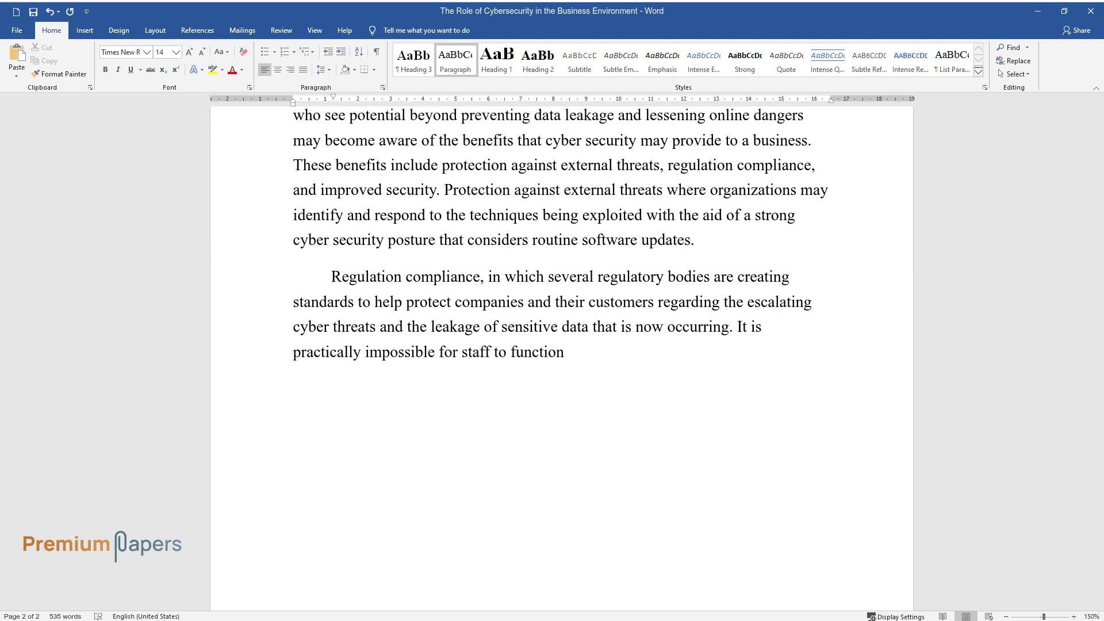
type(" when systems and devices are slow")
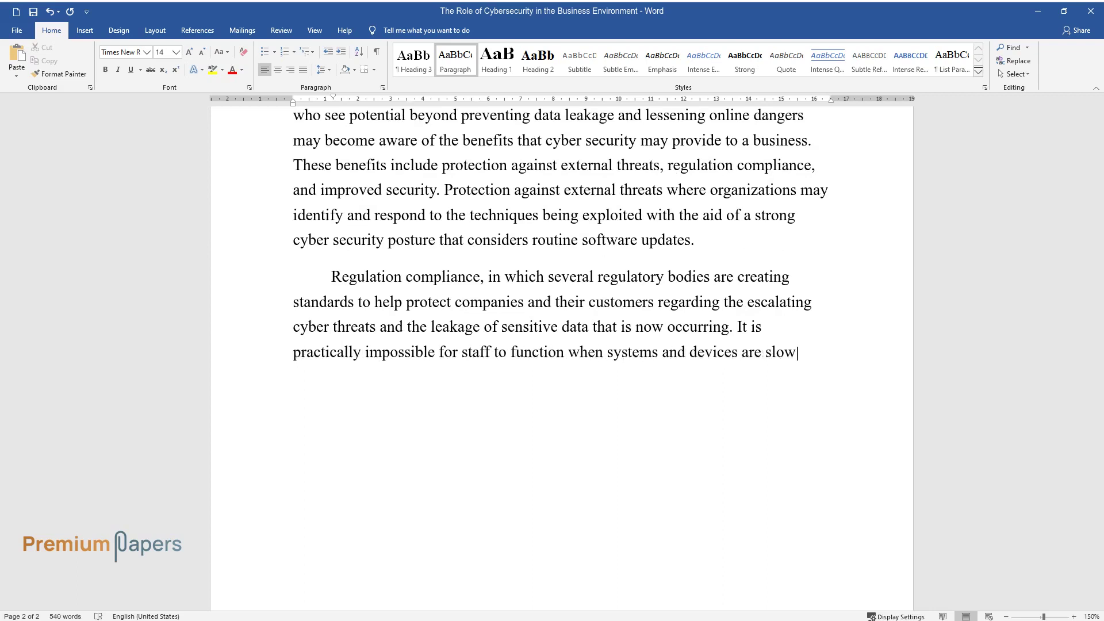
type("ed to a standstill by malware and ")
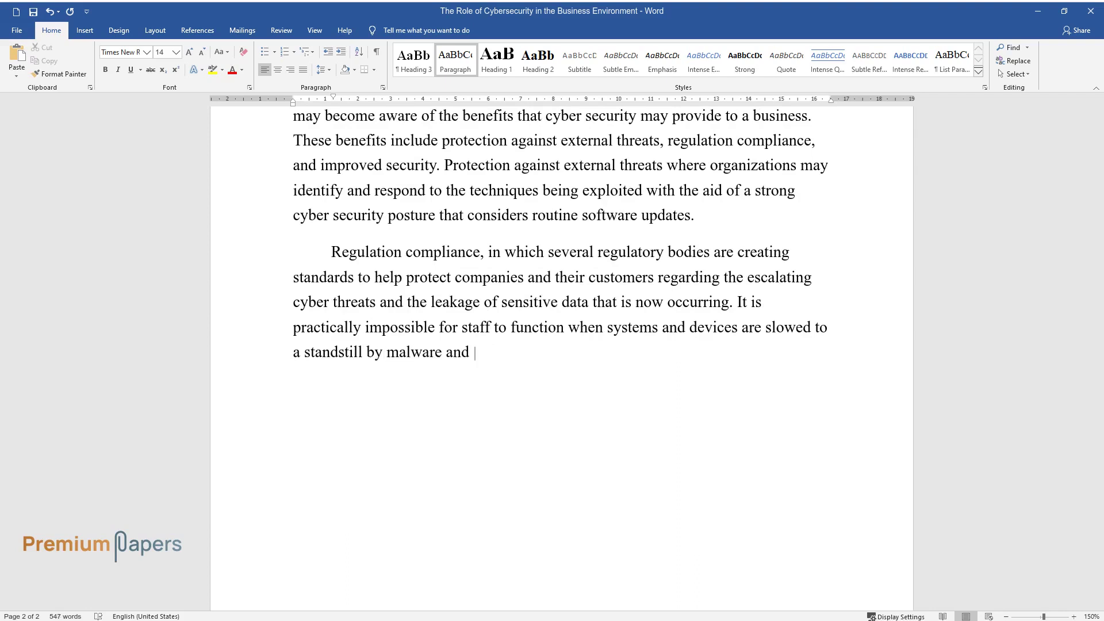
type("other cyberattacks, which results")
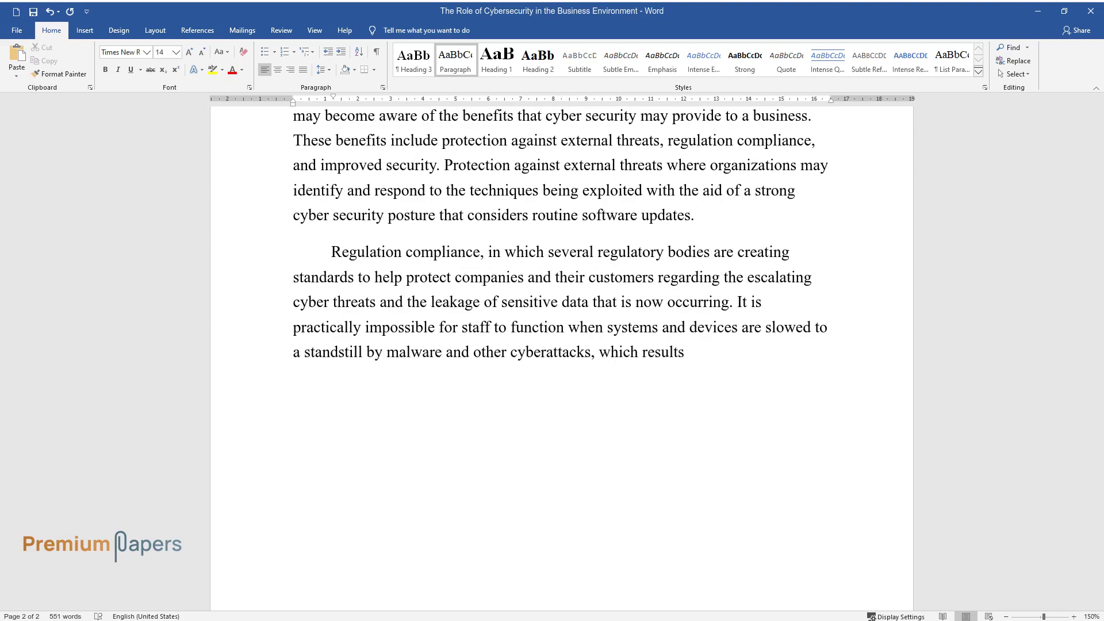
type(" in enhanced security. By employing")
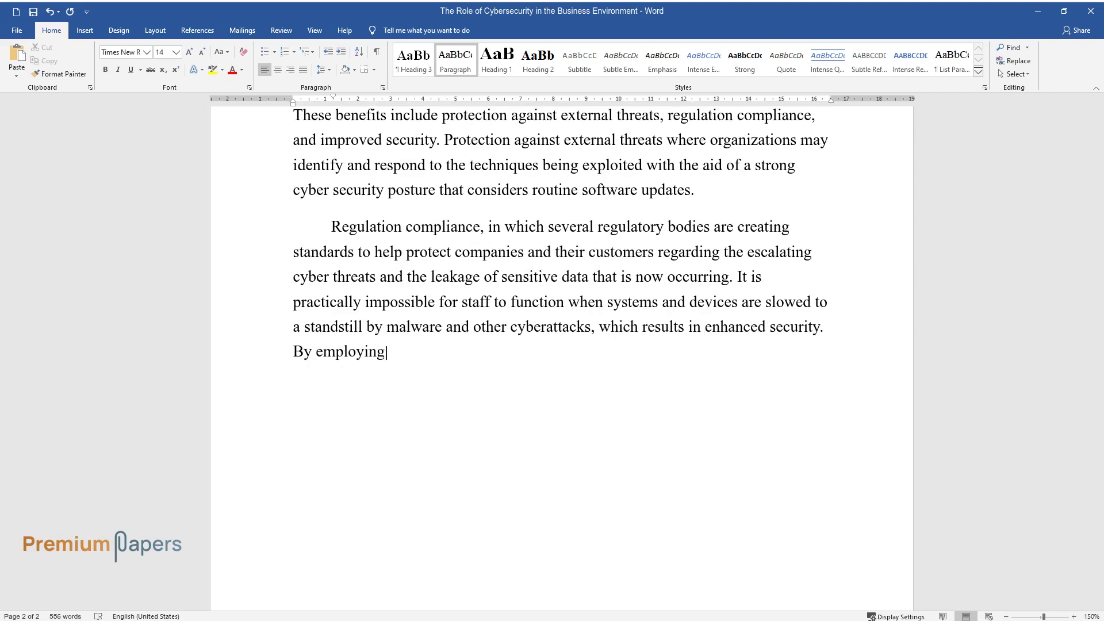
type(" various cyber security measures,")
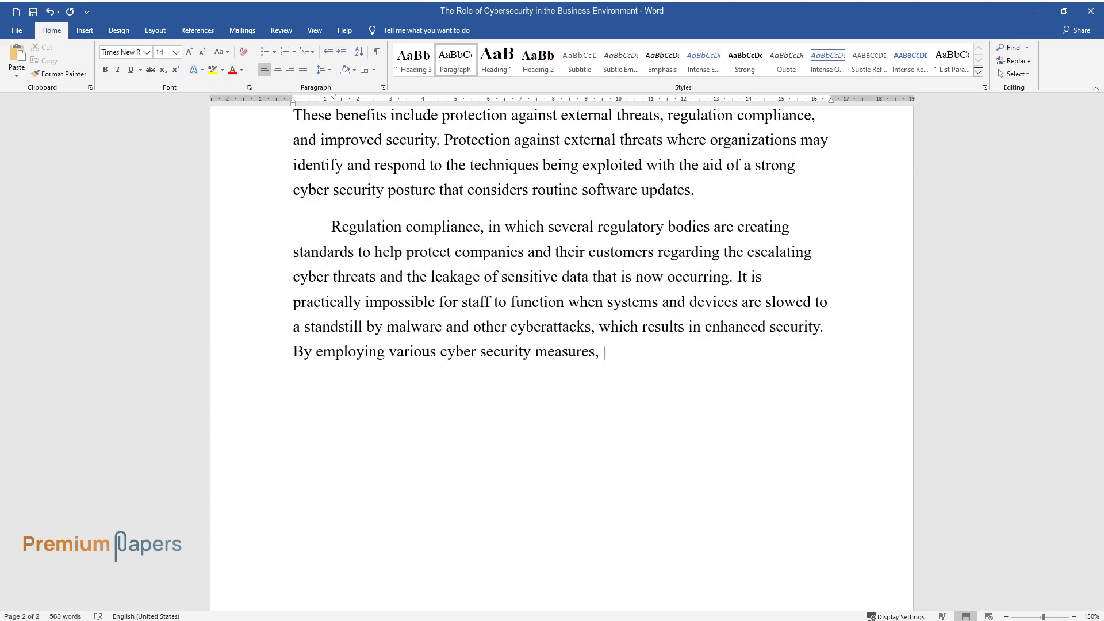
type(" such as improved firewalls and aut")
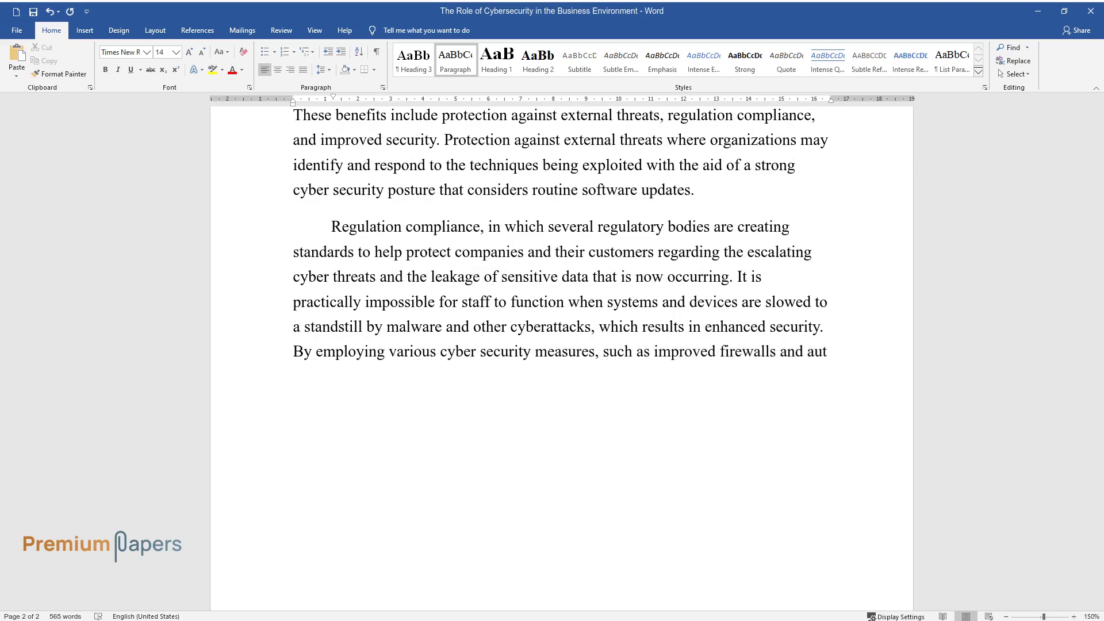
type("omated backups, the organization ")
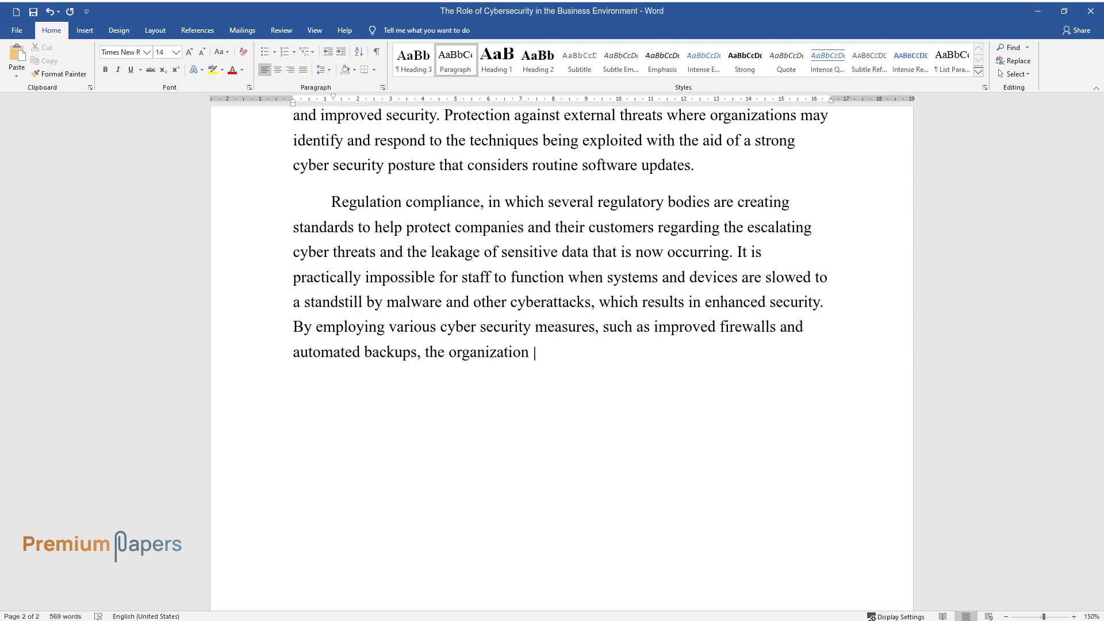
type("can considerably reduce breaches a")
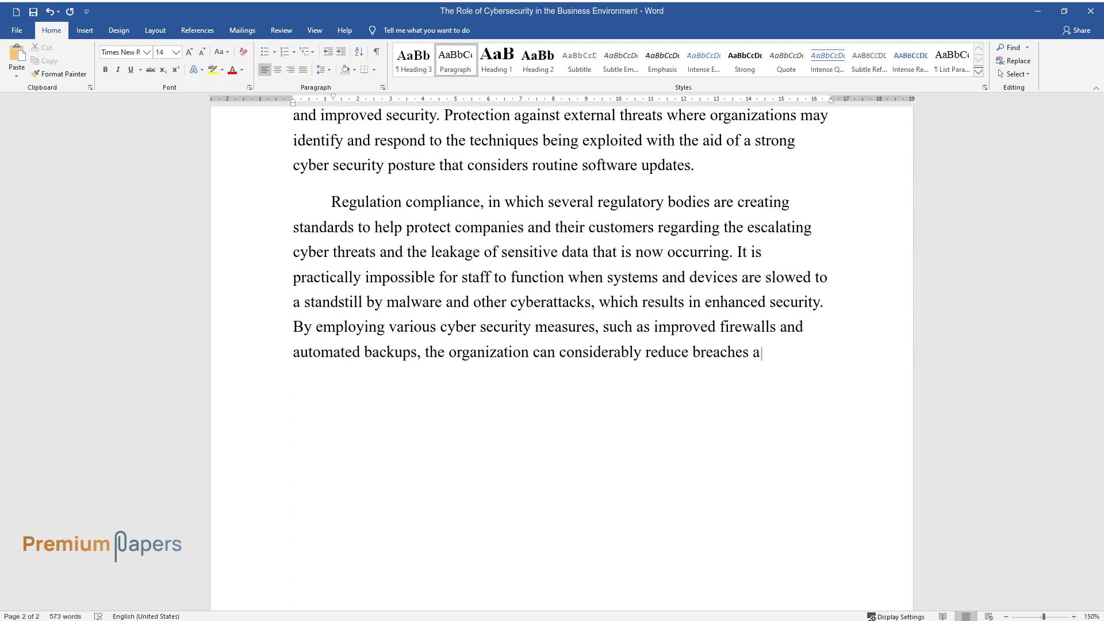
type("nd the amount of time necessary to")
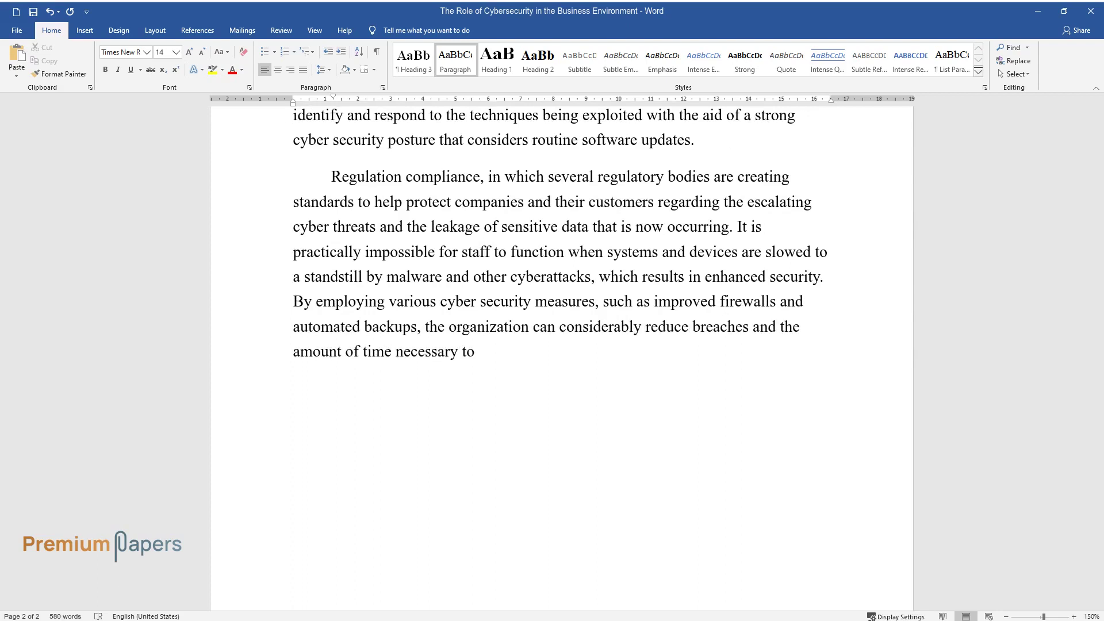
type(" remedy the breach. Other benefits are cost savings and value and b")
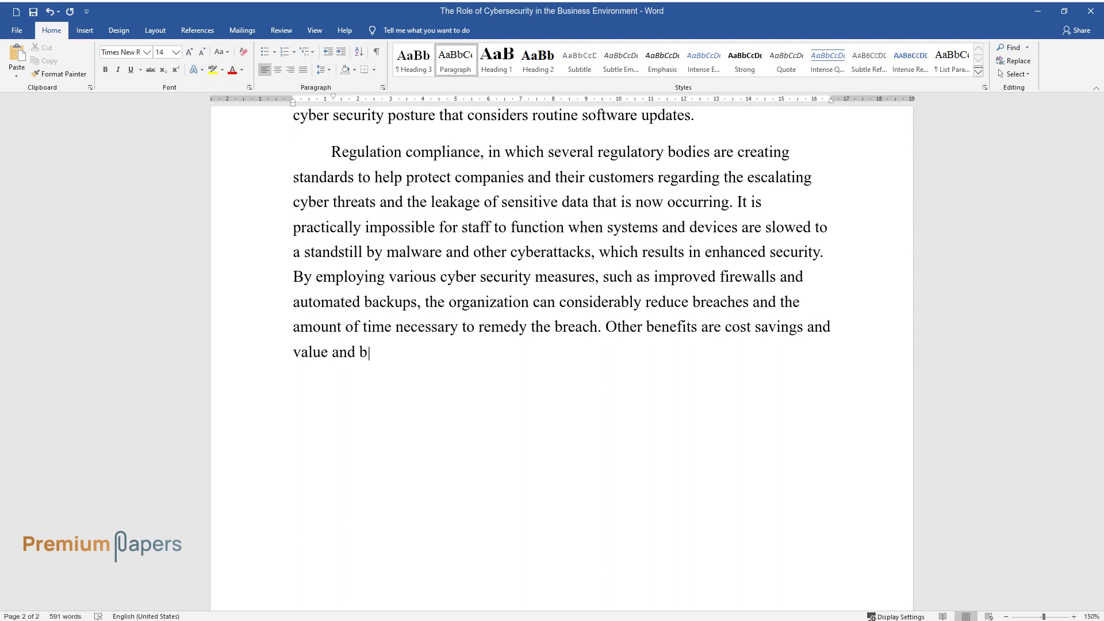
type("rand trust and reputation, among ot")
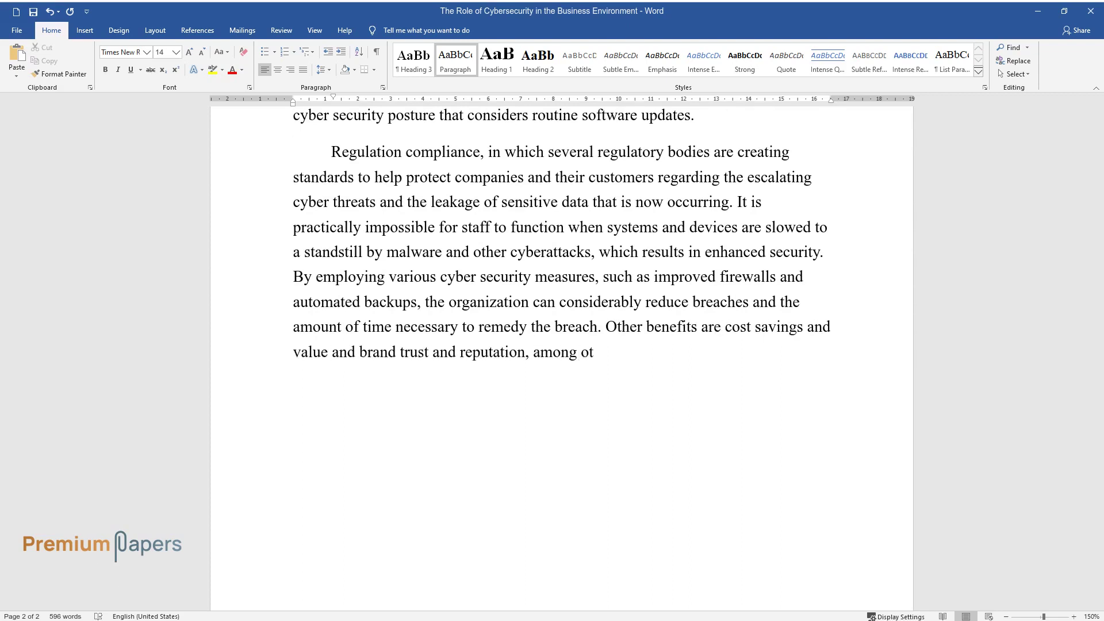
type("hers.")
key("Return")
type("A Future")
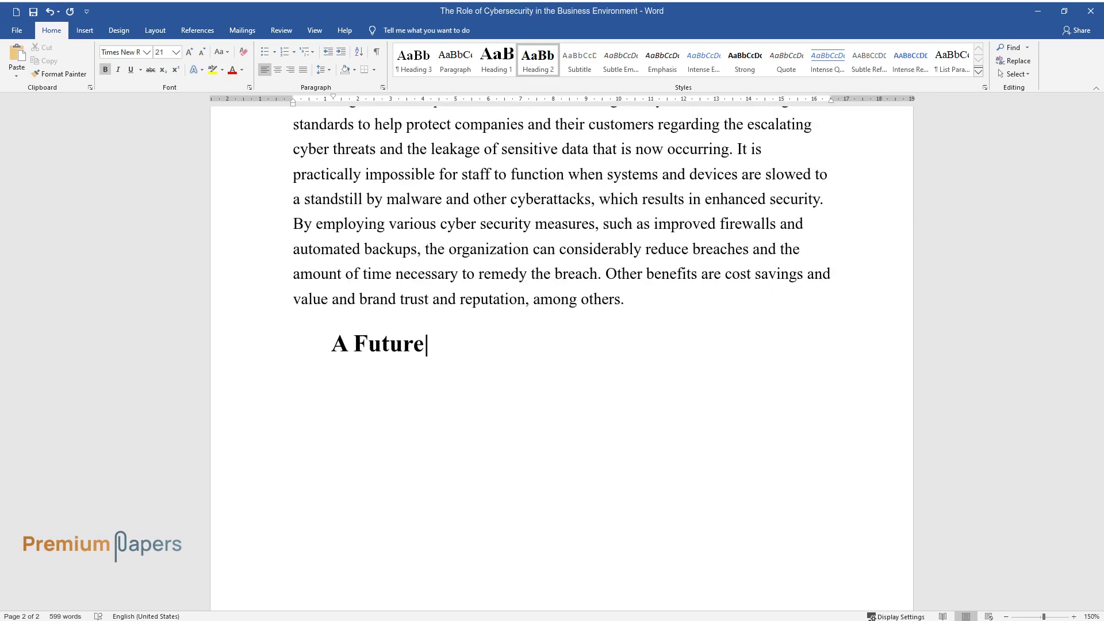
type(" Perspective on Cyberse")
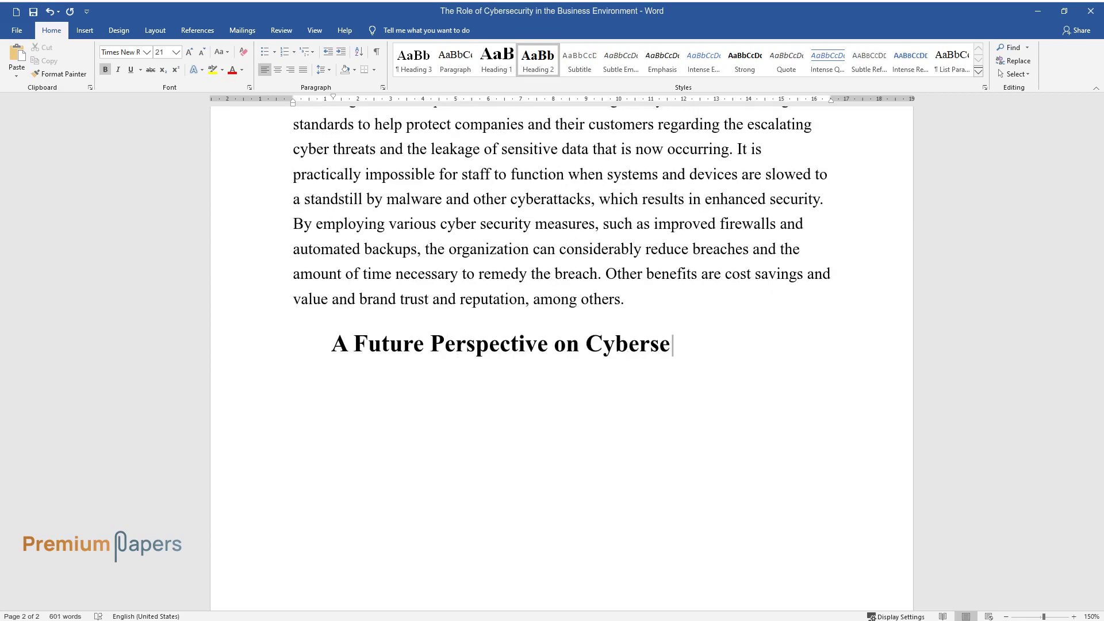
type("curity")
Write the paragraph on expanding world demand for cyber security and emerging security technologies
key("Return")
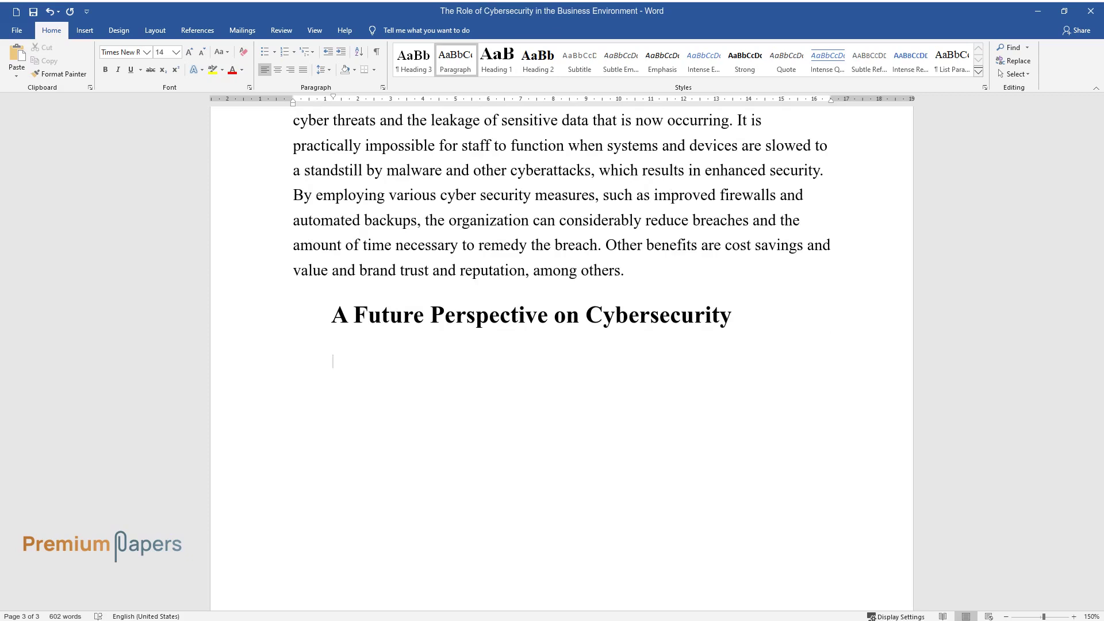
type("Currently, the world demand for cyber ")
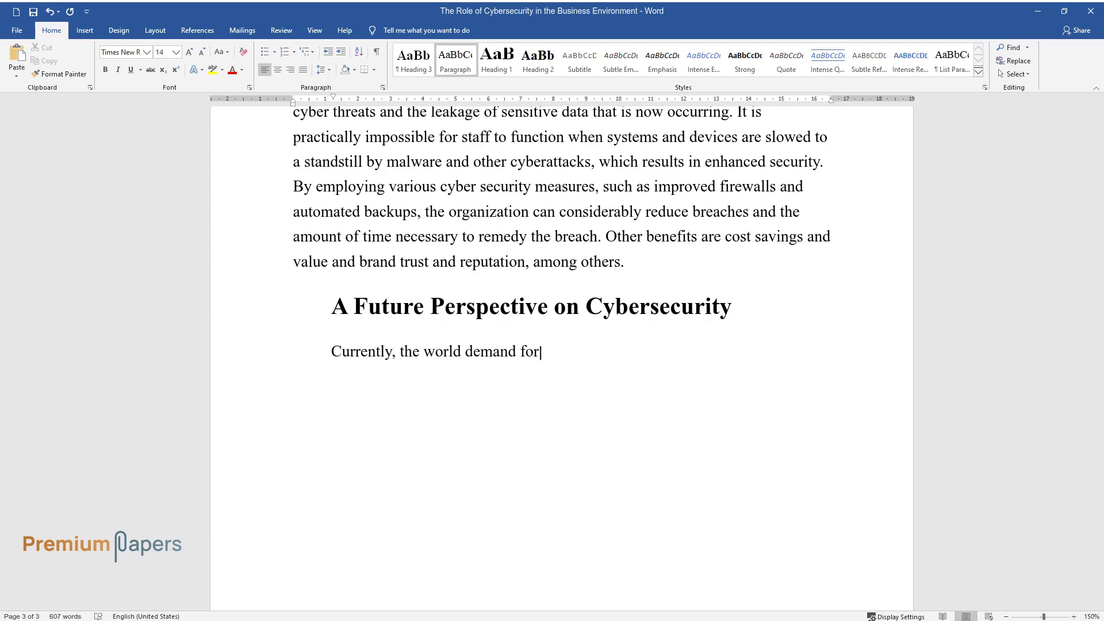
type("security is expanding si")
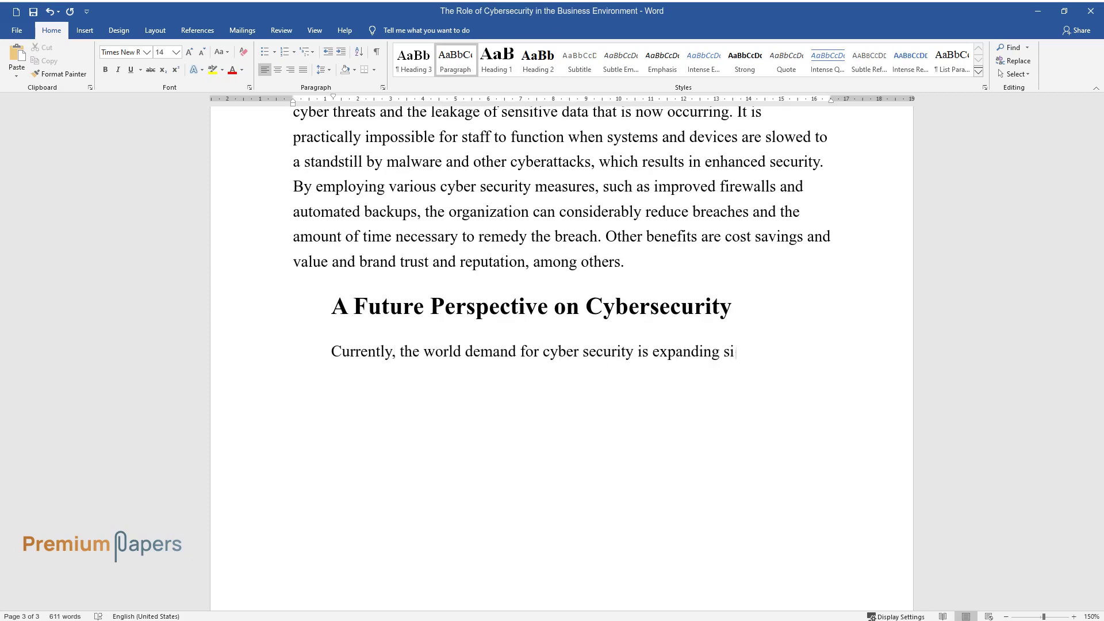
type("gnificantly. It is predicted th")
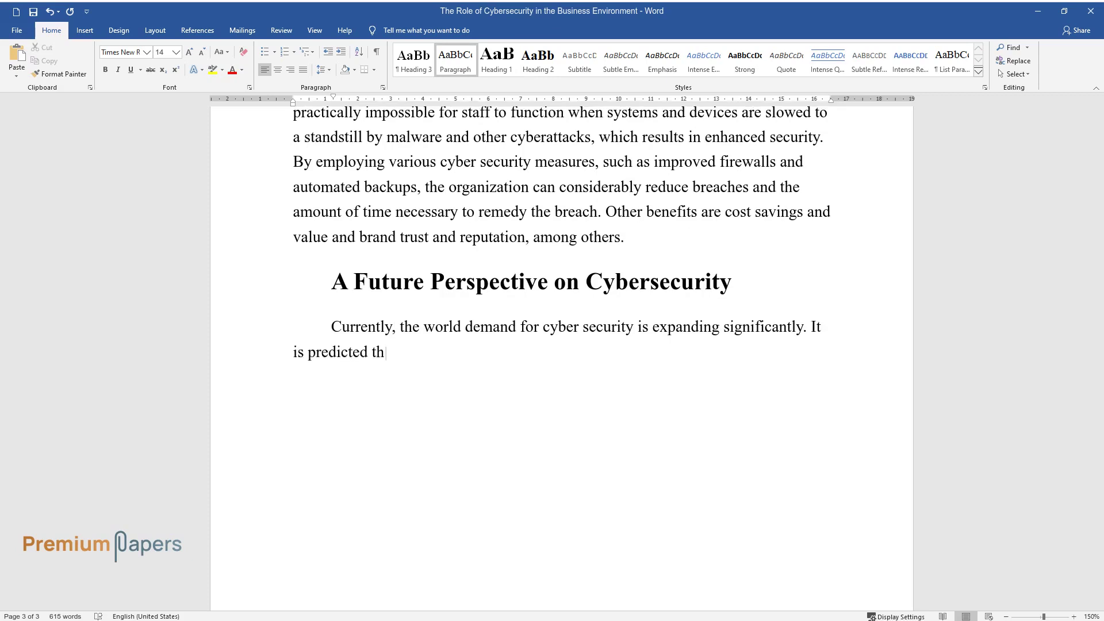
type("at its market will be valued a")
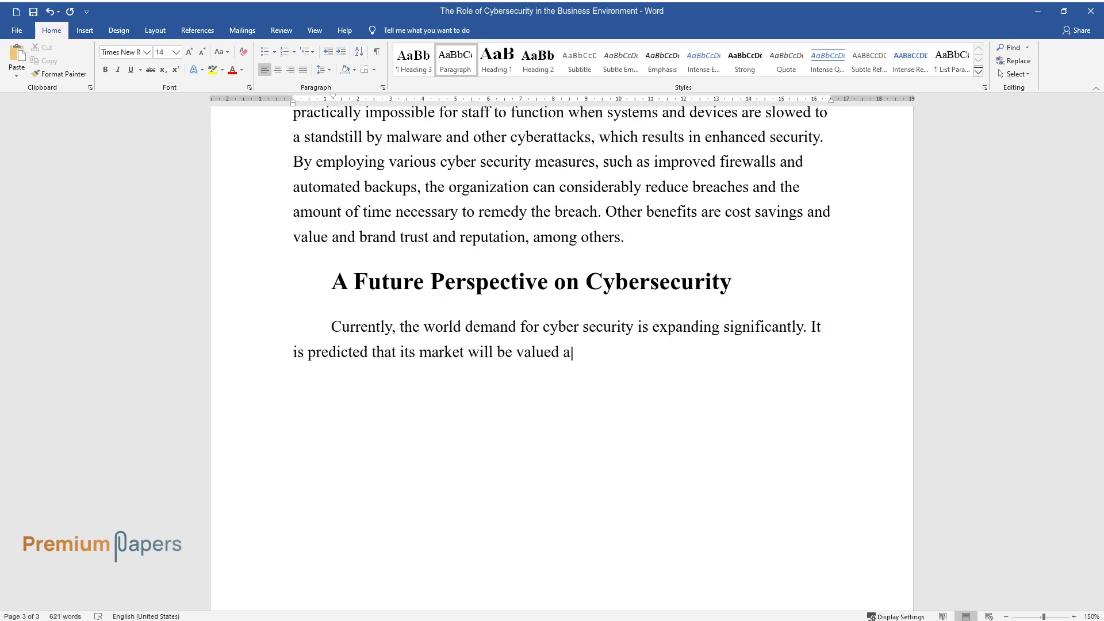
type("t close to $250 billion. Similar to th")
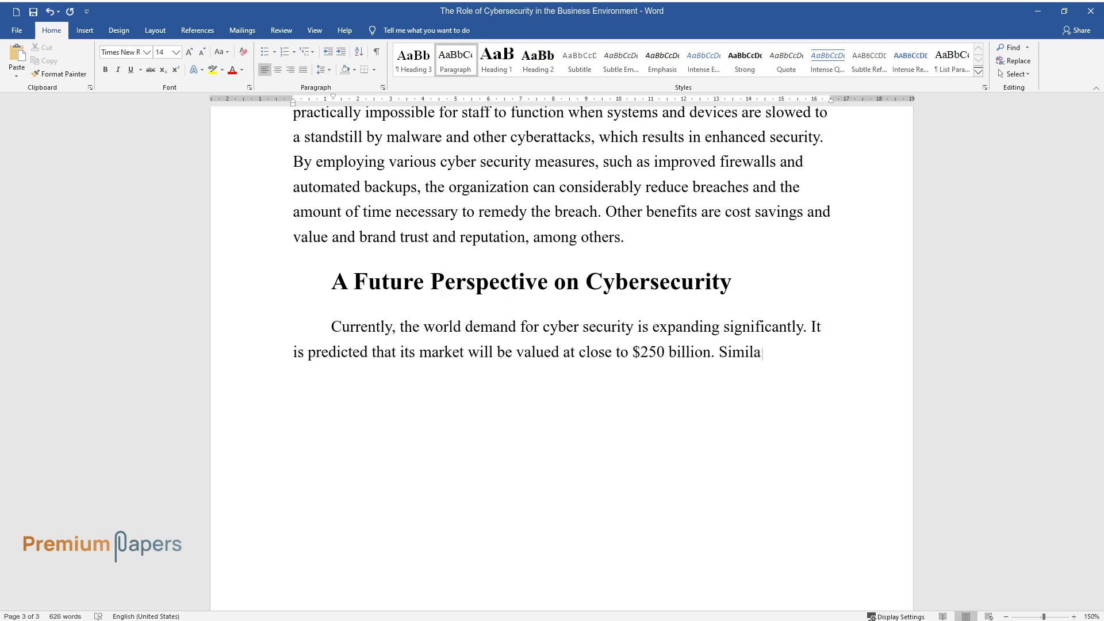
type("e tech sector as a whole, vi")
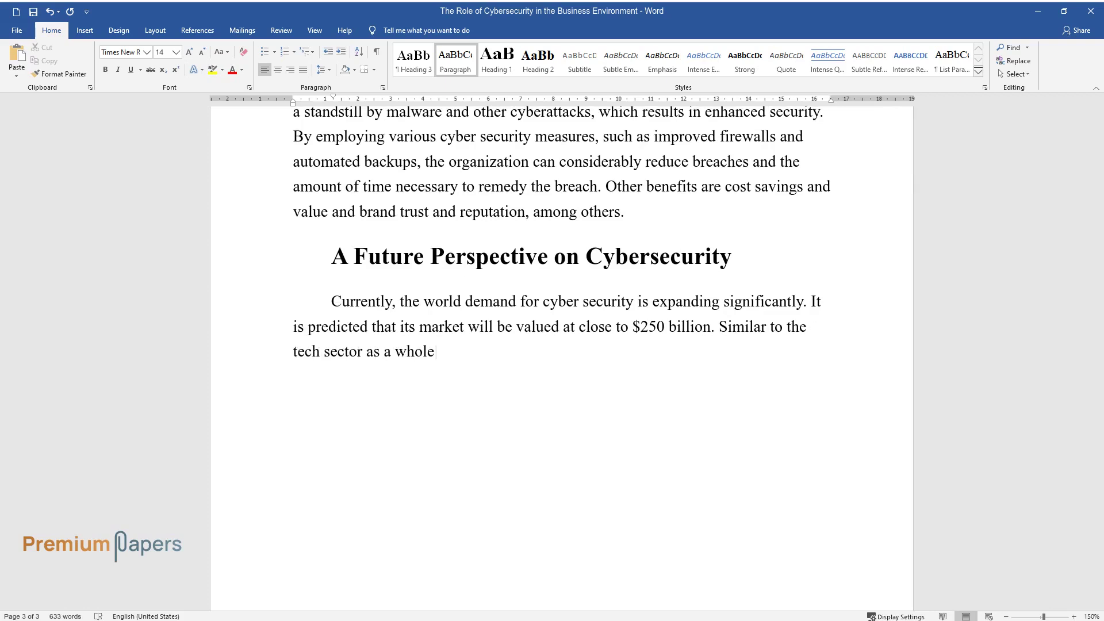
type("rtually every industry has ")
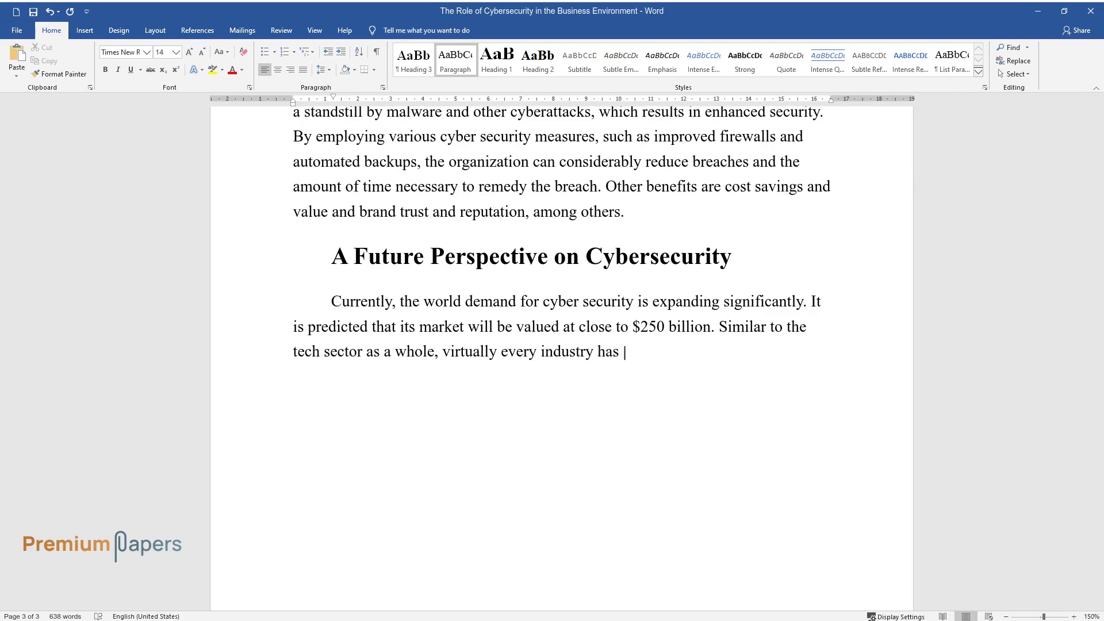
type("a market for cyber security. C")
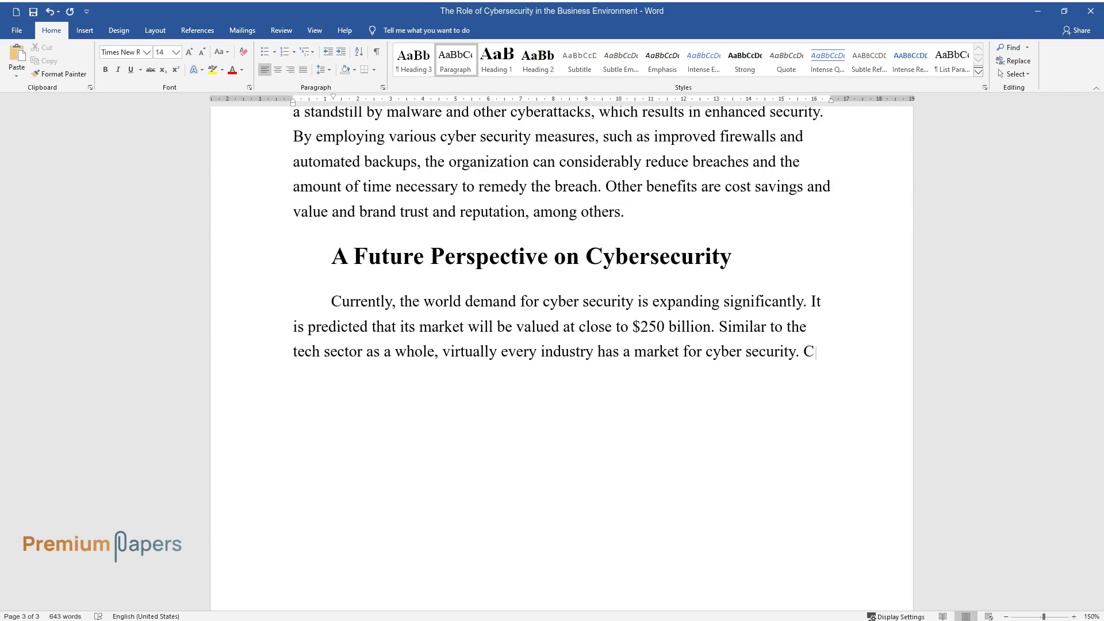
type("ybersecurity solutions are more")
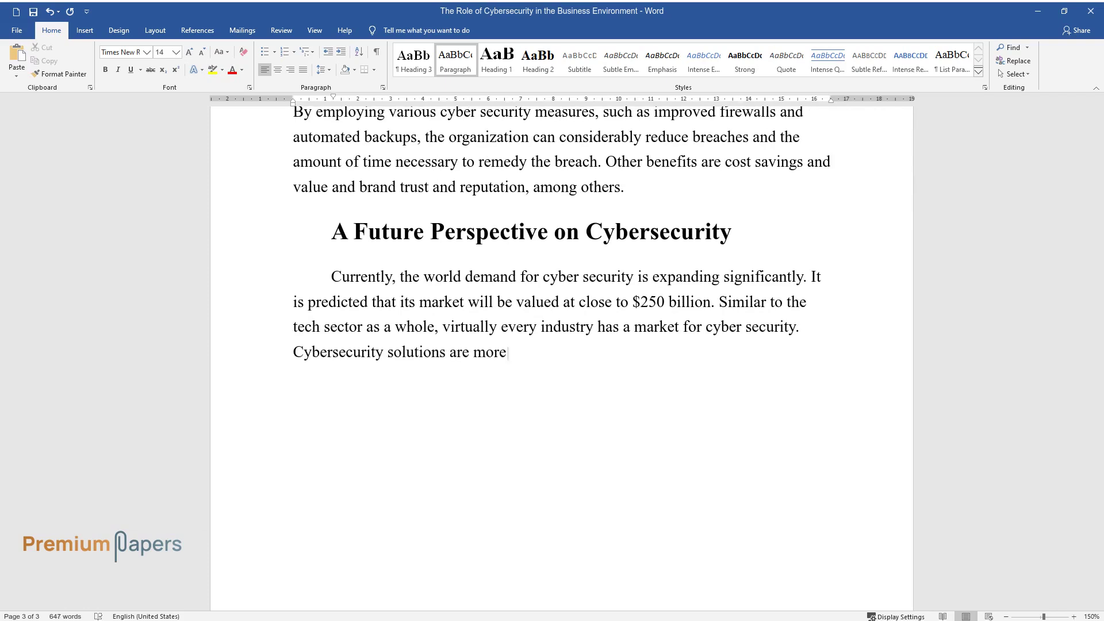
type(" in demand as business data is ")
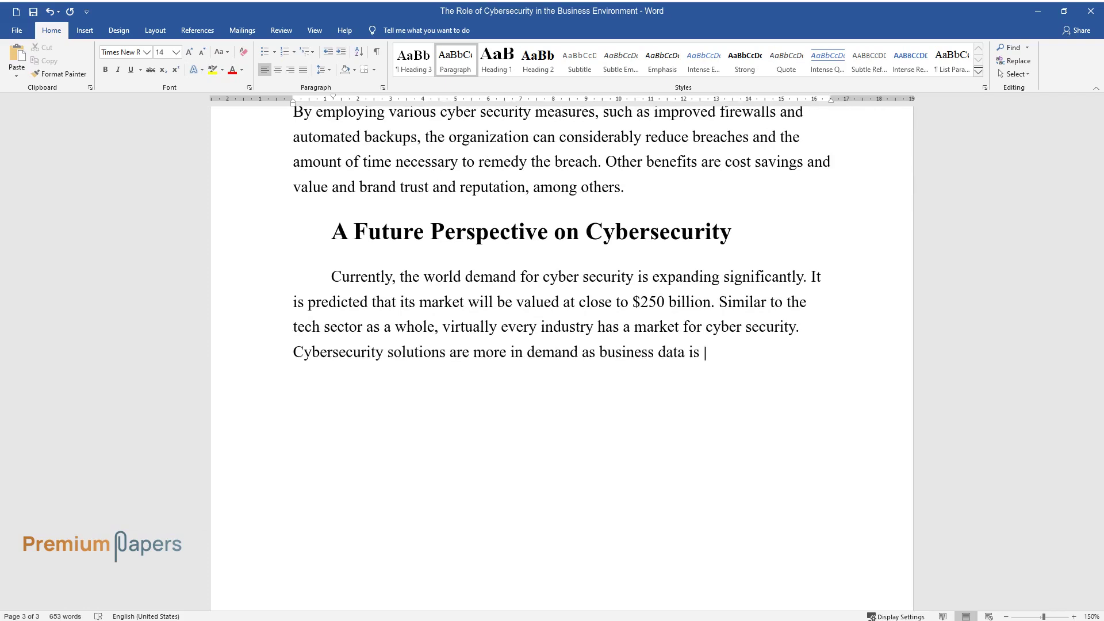
type("increasingly being")
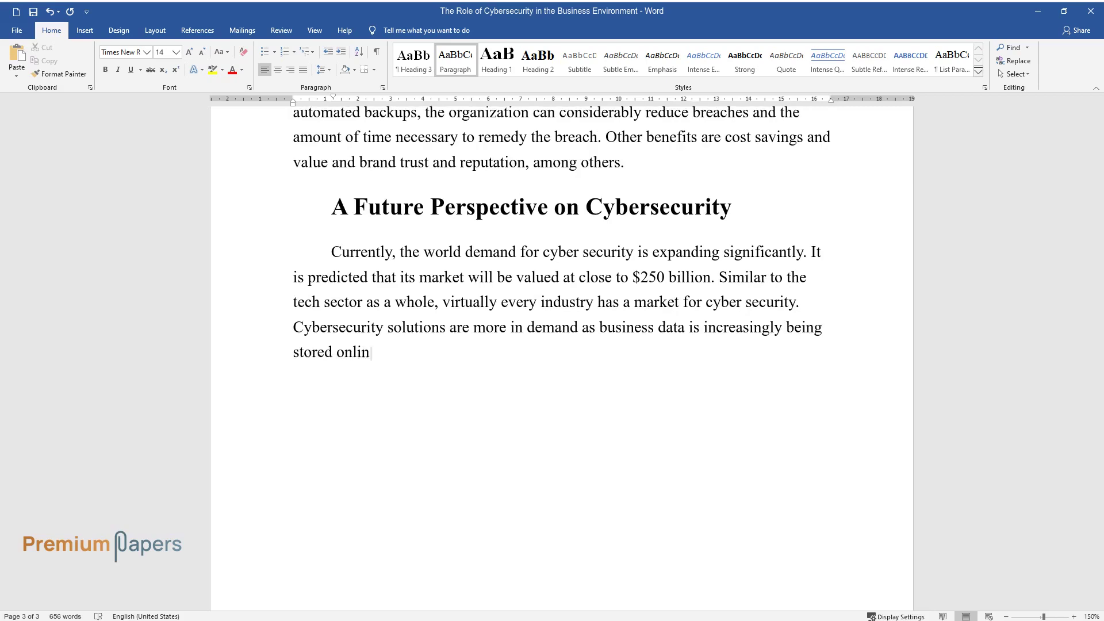
type(" stored online. However, without the ability to adjust to ")
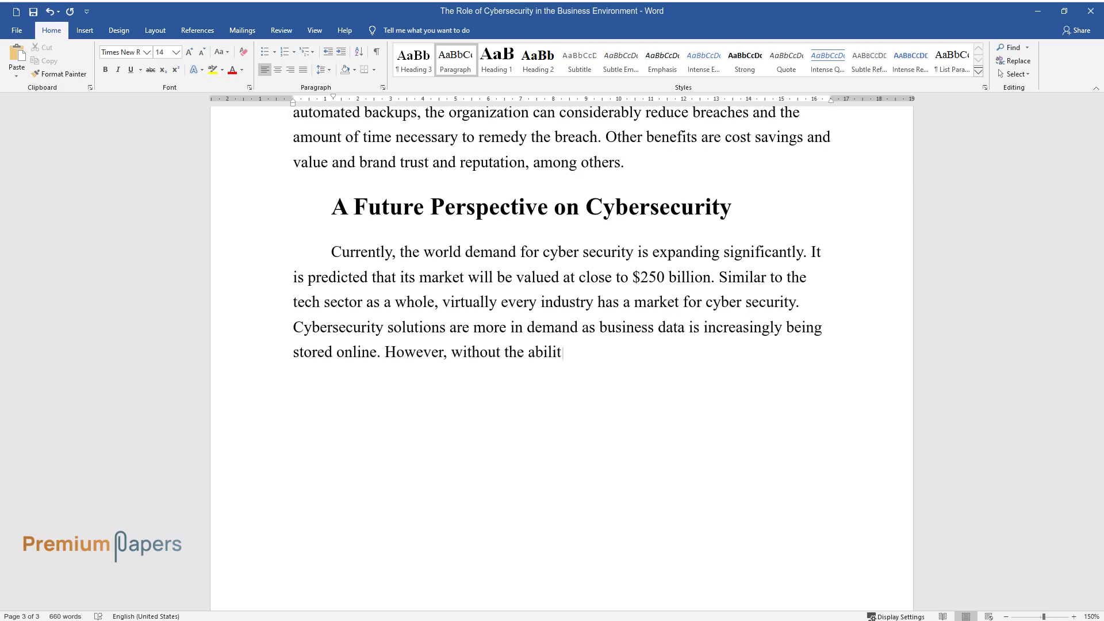
type("new markets and")
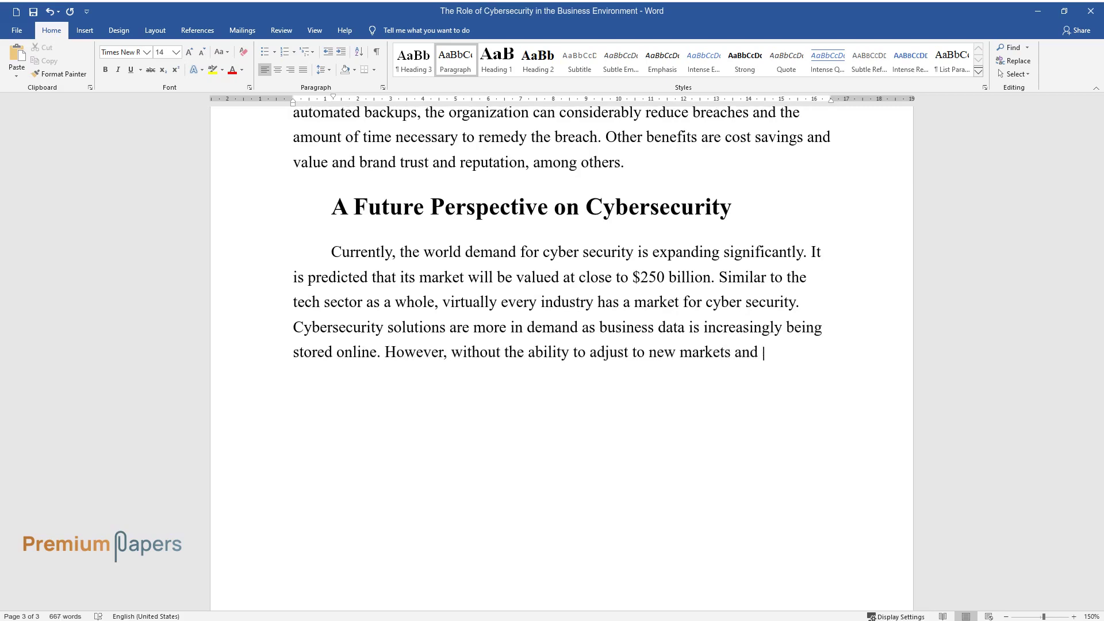
type(" demands, the sector did not ")
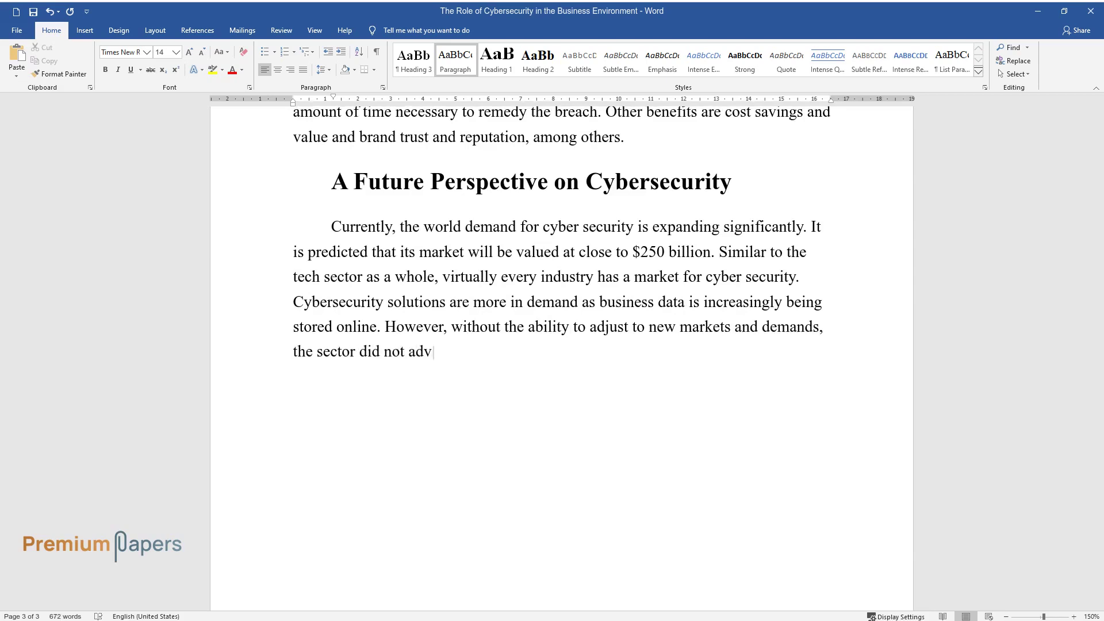
type("advance. The future of cyber secur")
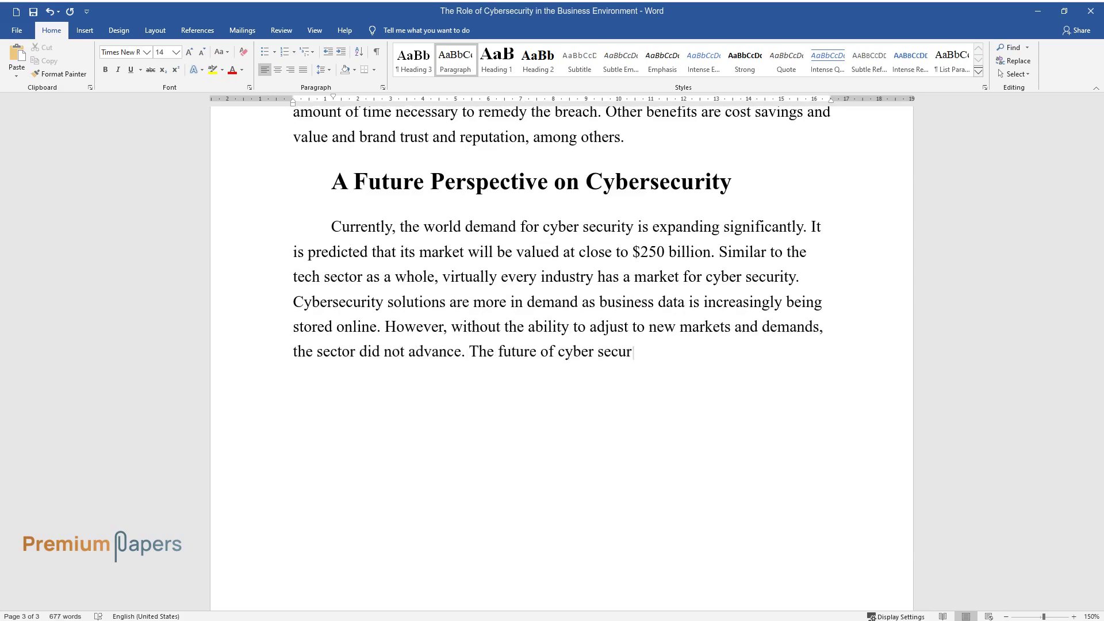
type("ity is almost unforeseeable, mu")
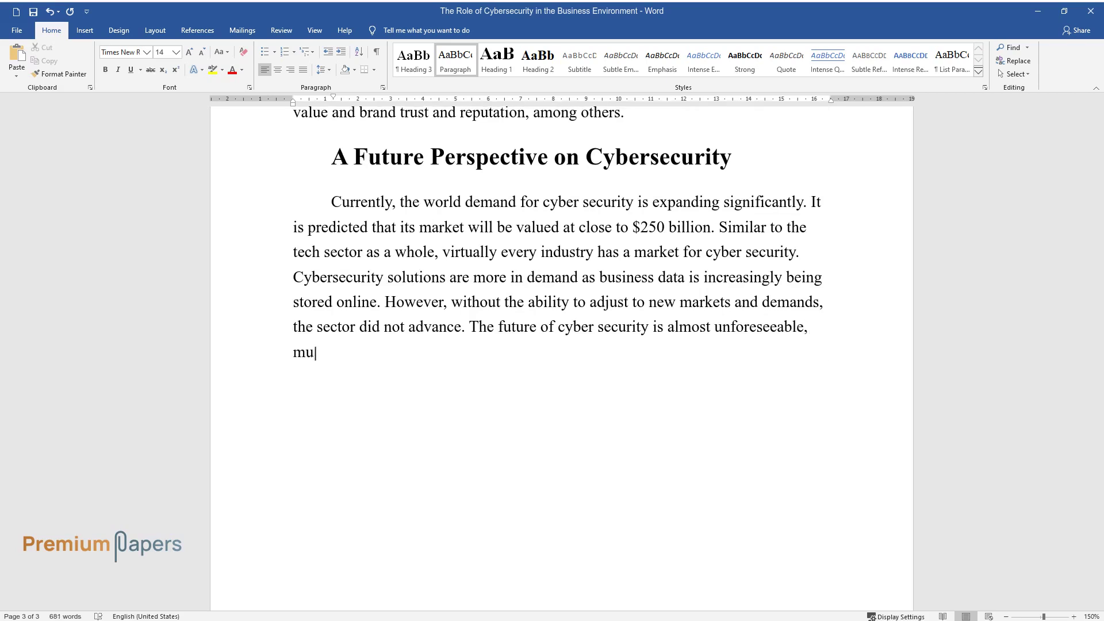
type("ch like technology is always c")
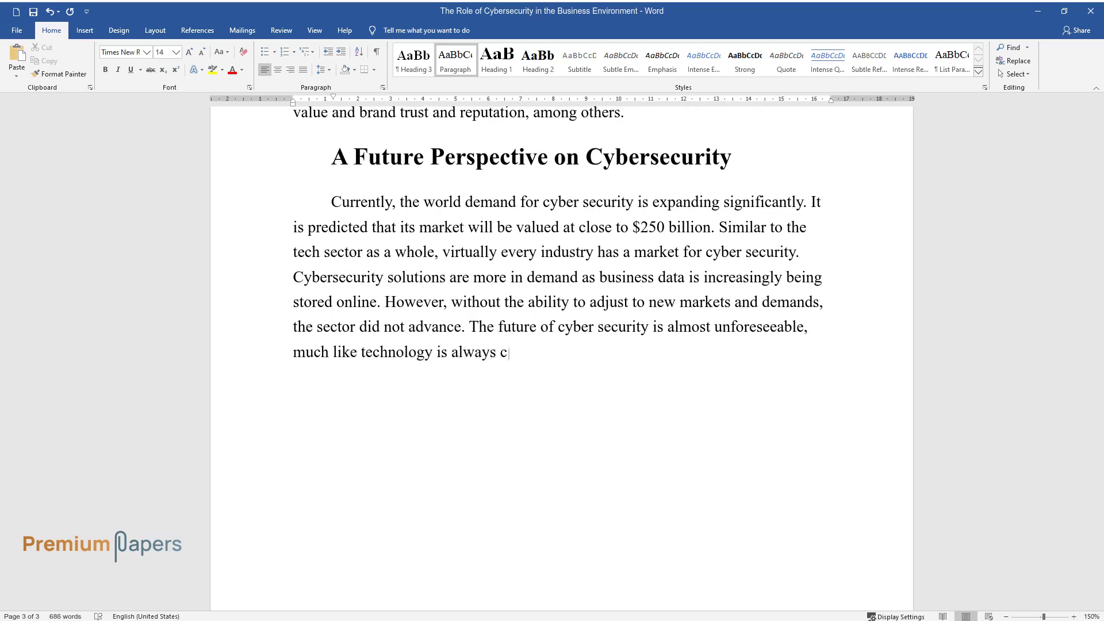
type("hanging. New obligations for bu")
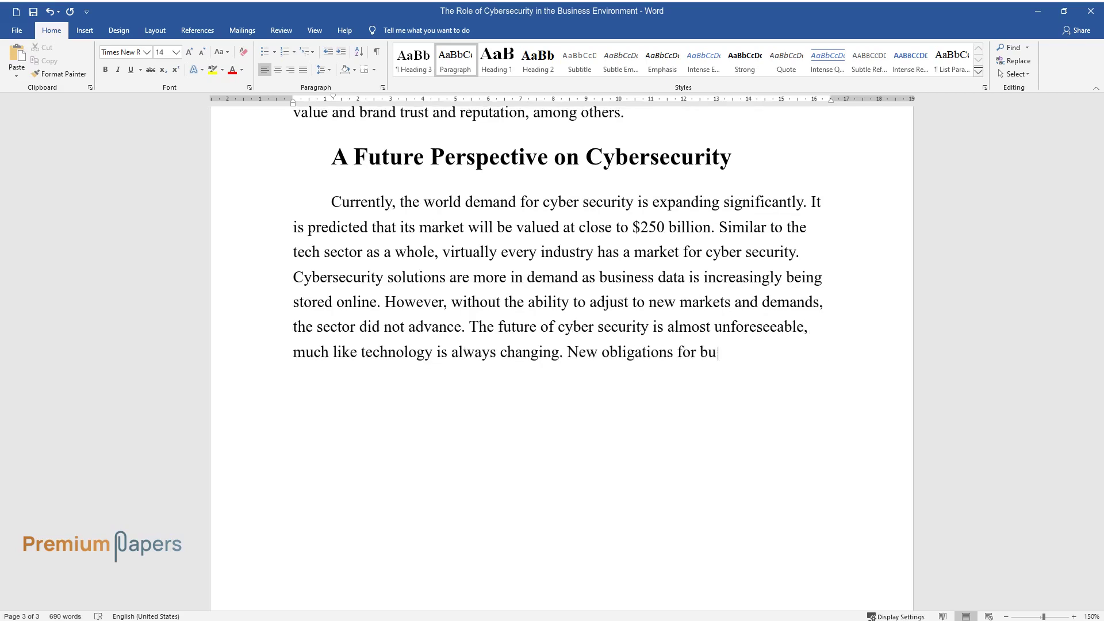
type("sinesses and industries to protec")
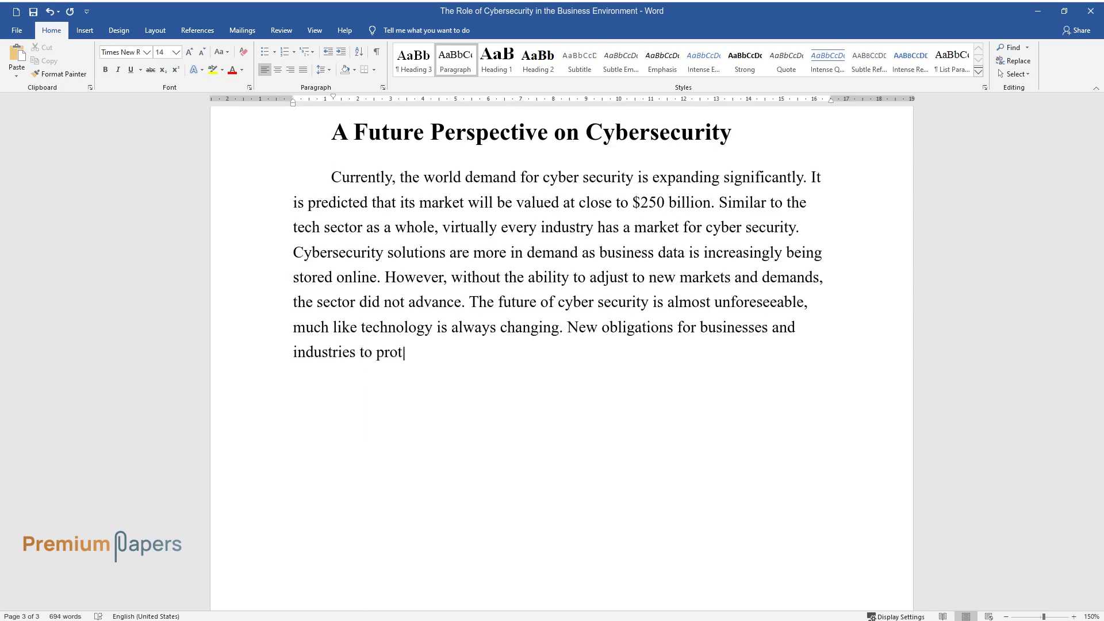
type("t customer and employee infor")
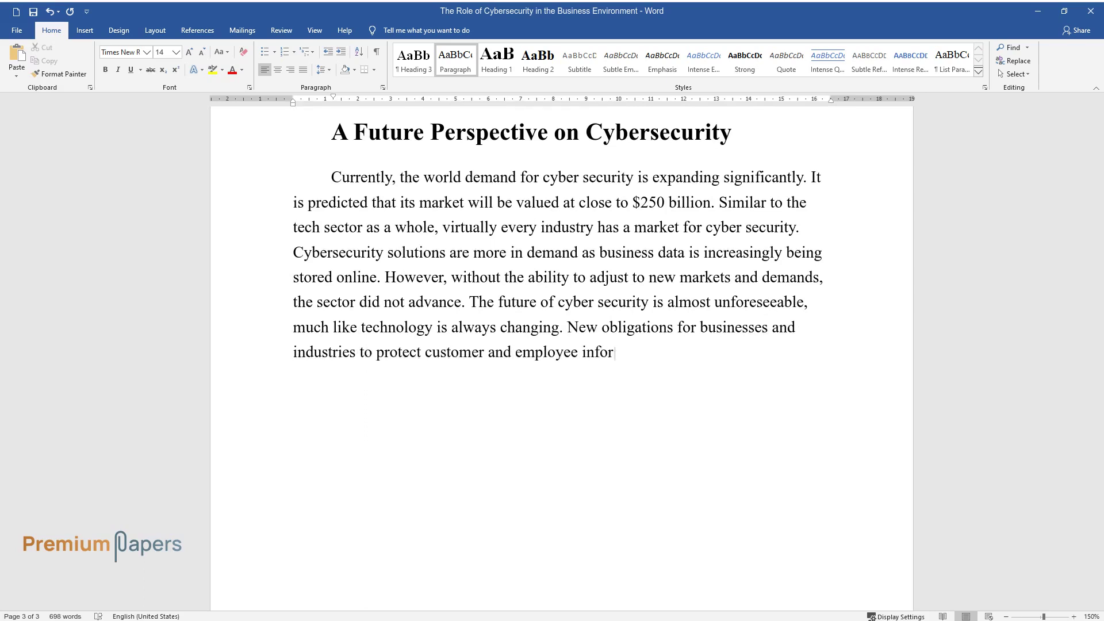
type("mation, along with new securit")
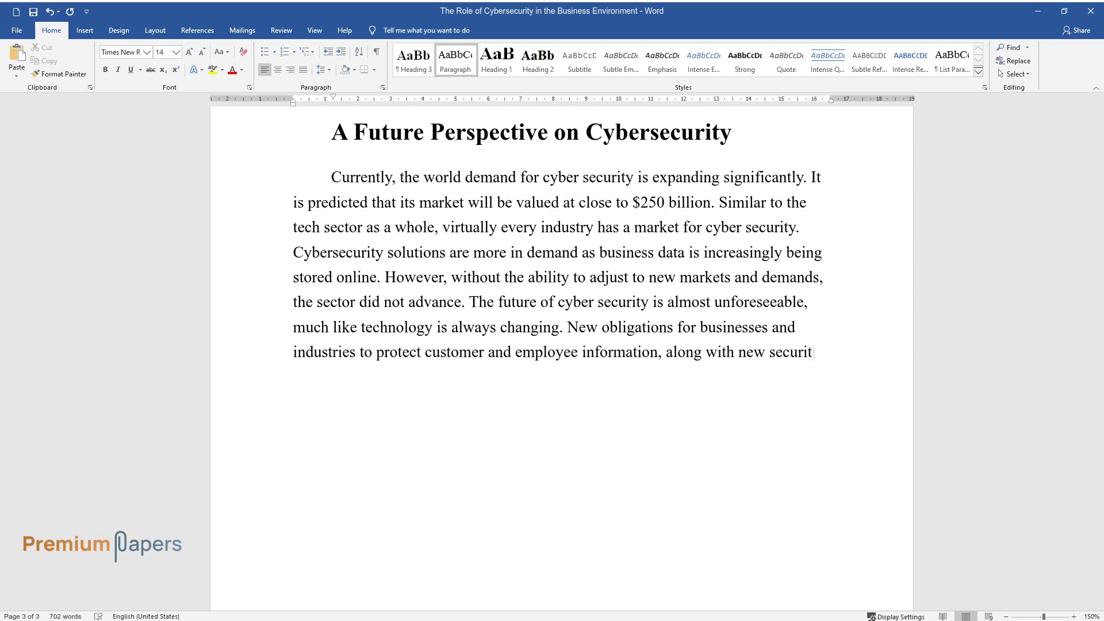
type("y technologies, may arise.")
key("Return")
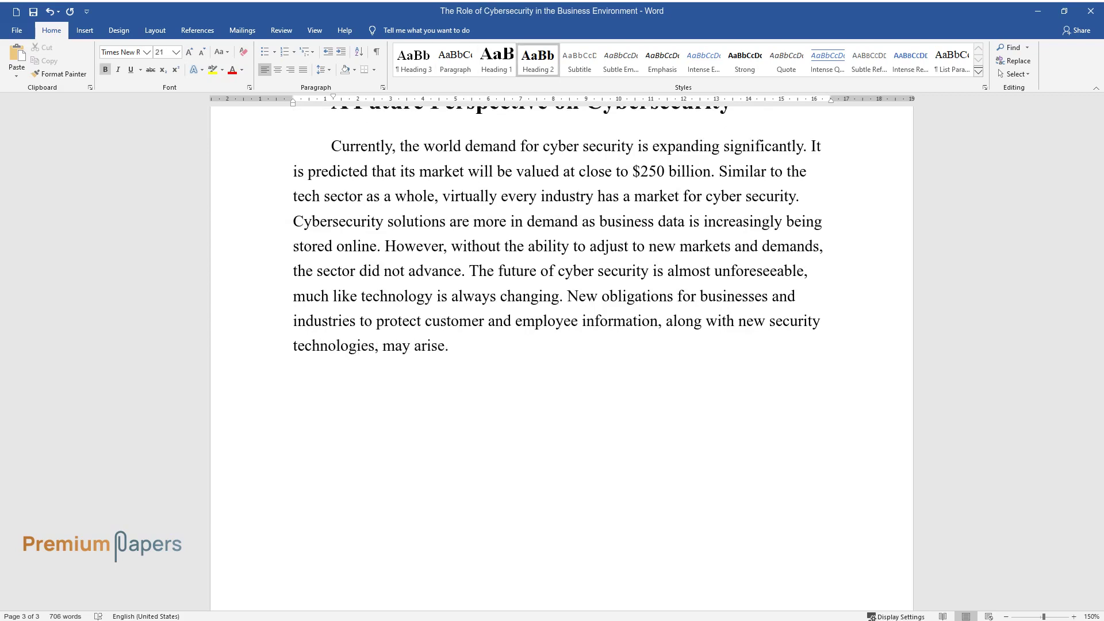
Type the 'Conclusion' heading and a paragraph beginning 'In conclusion, any company's success generally depends'
type("Conclusion")
key("Return")
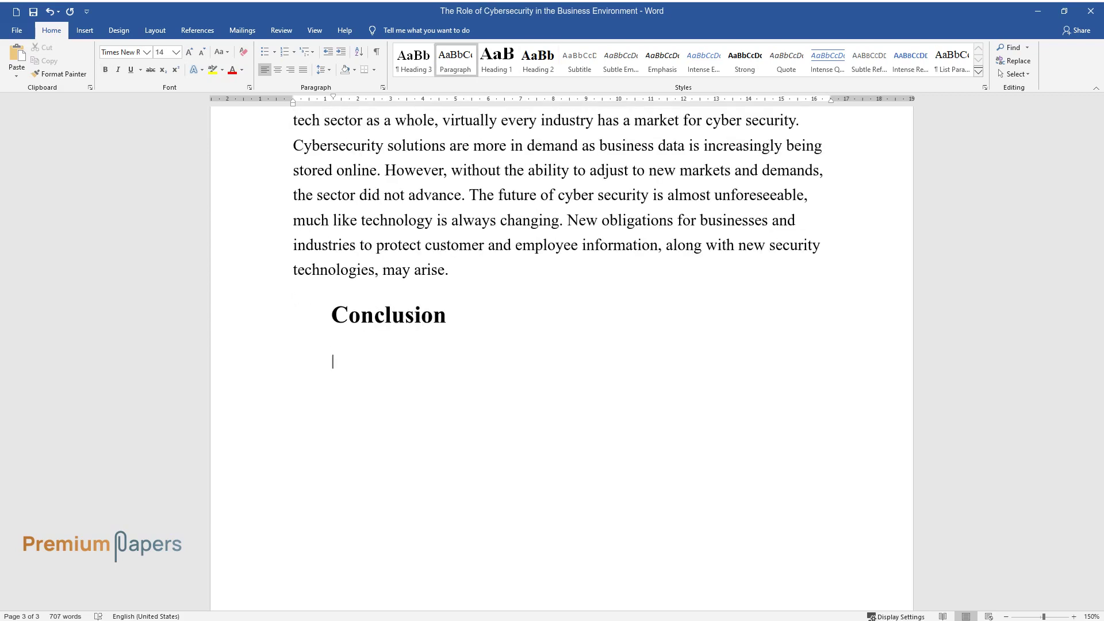
type("In conclusion")
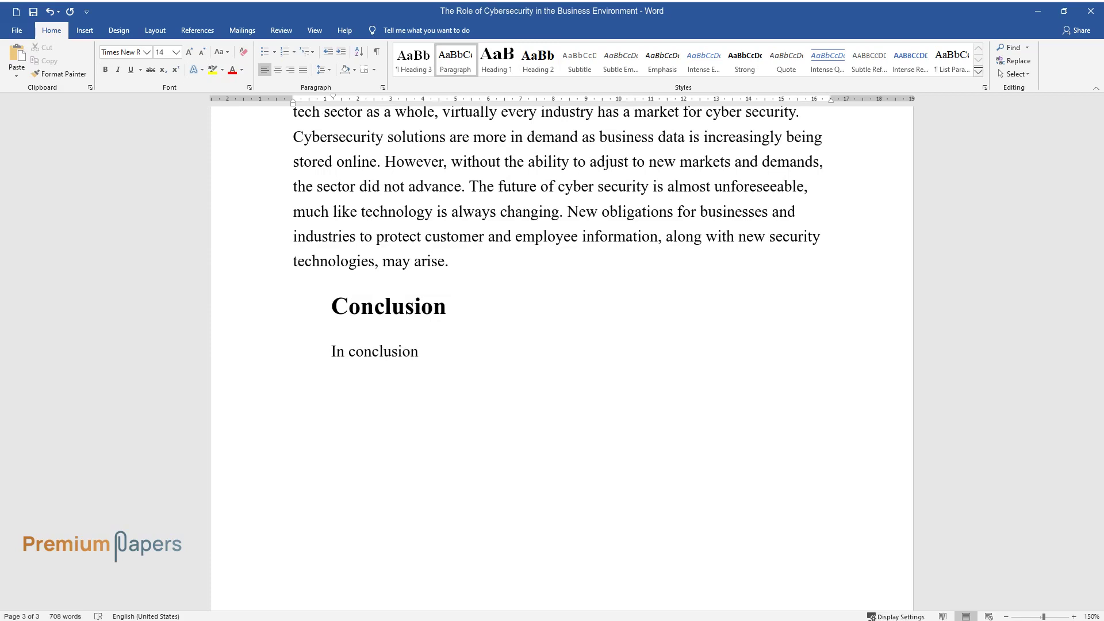
type(", any company's success generally d")
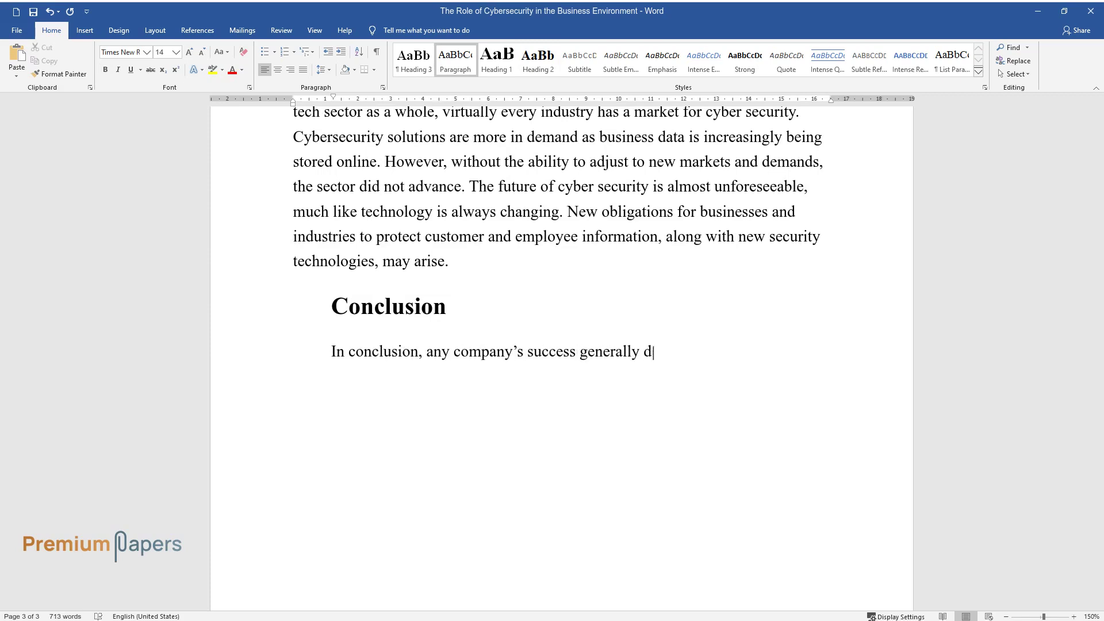
type("epends on")
type("sion to invest in")
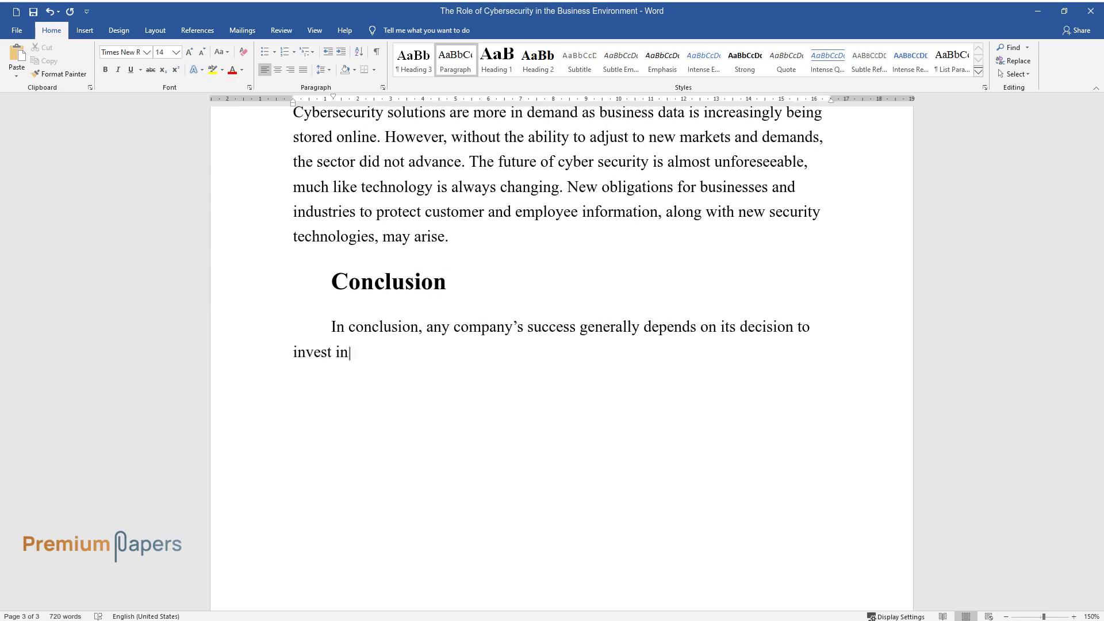
type(" strong digital security. While man")
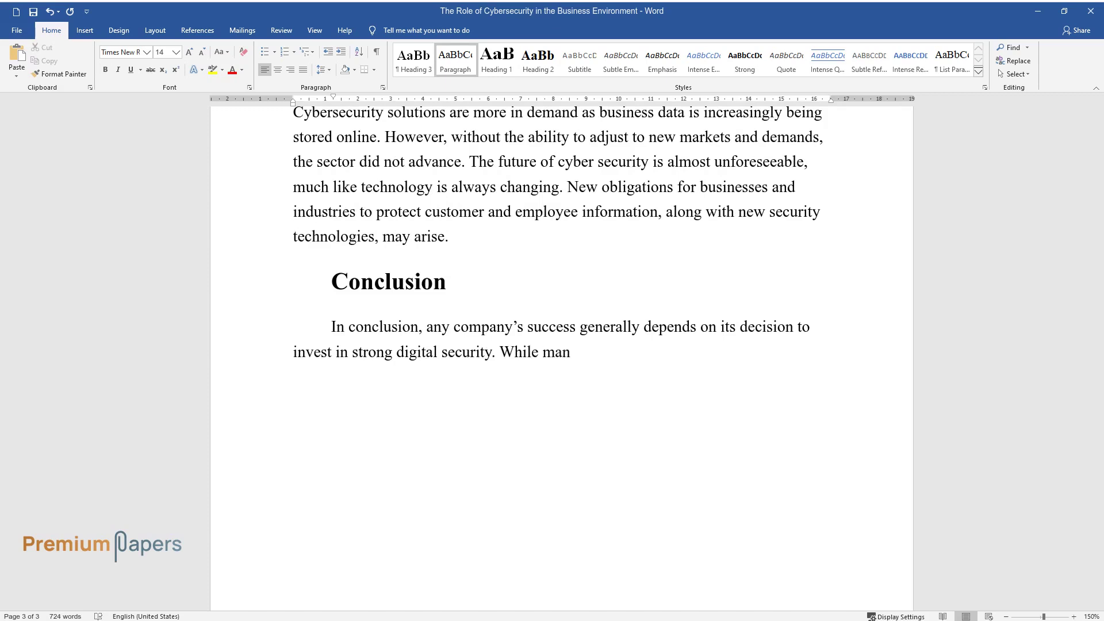
type("y businesses try to ensure that the")
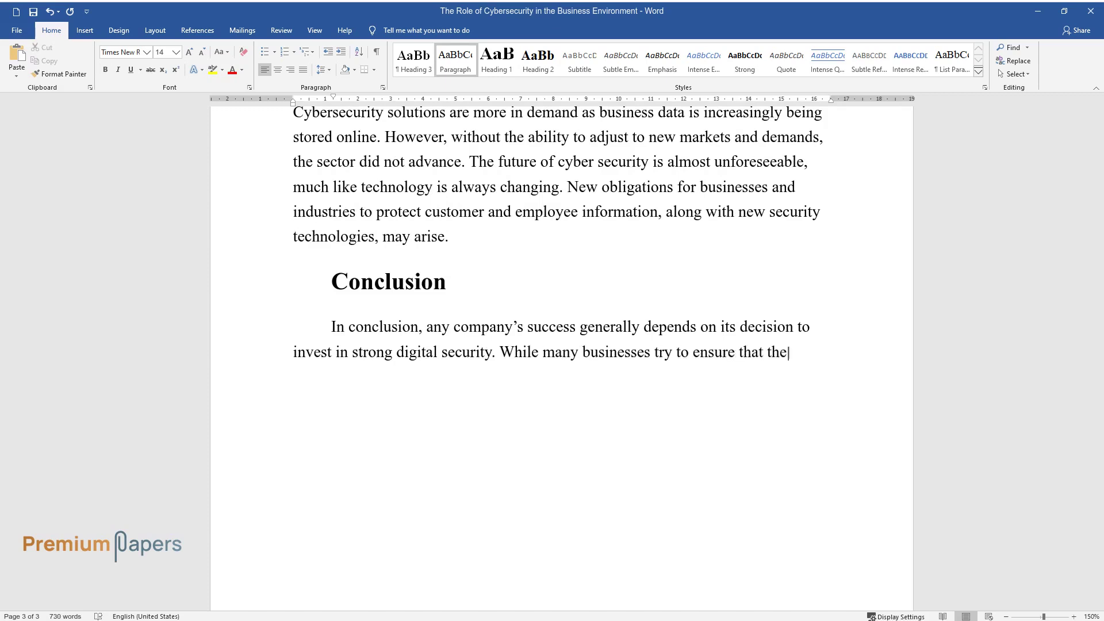
type("ir data is secure")
type("been made")
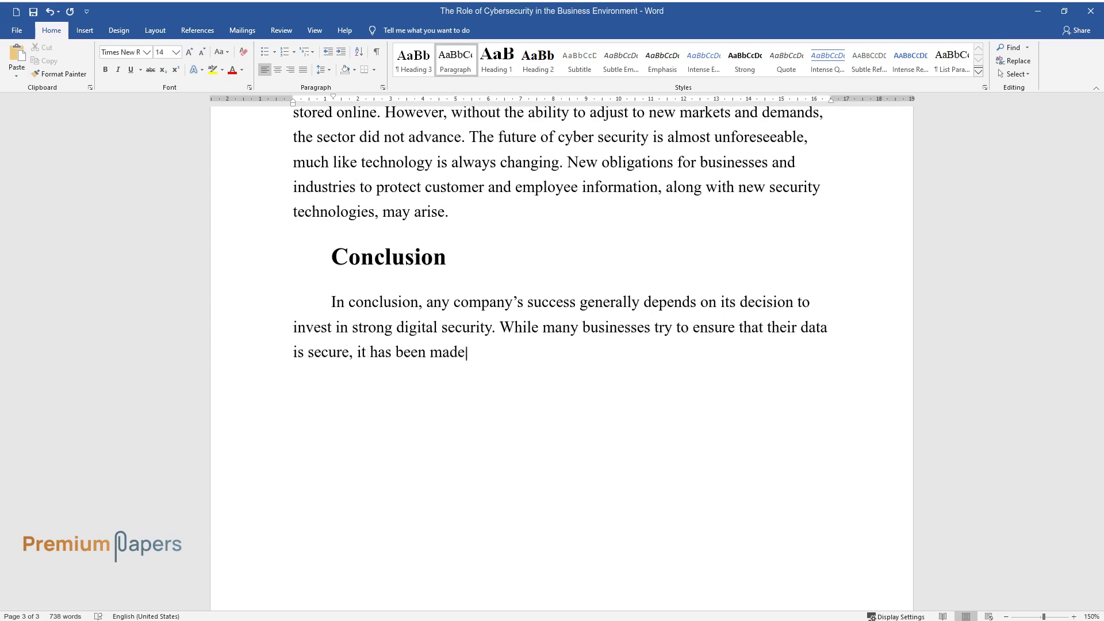
type("cussion above that")
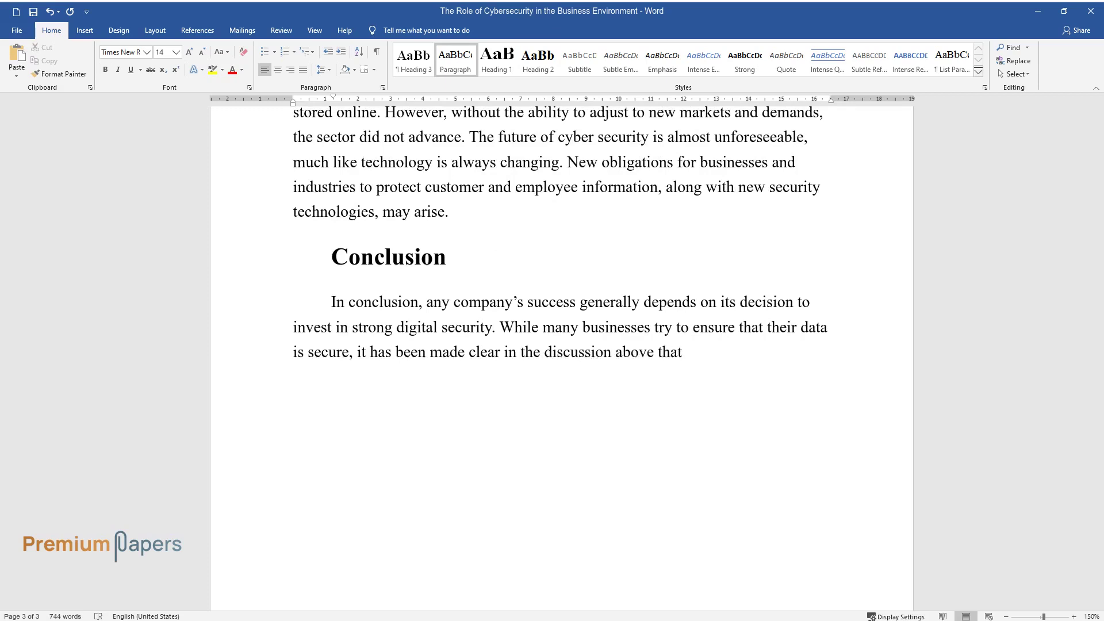
type("hods frequently fall short")
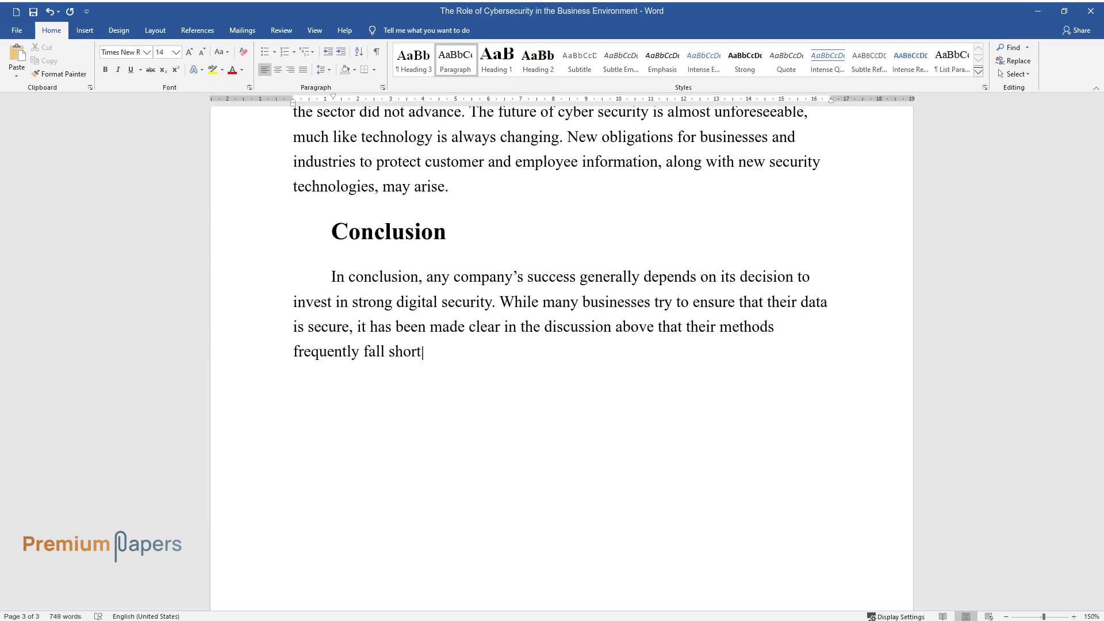
type(" of the minimum standards. The stru")
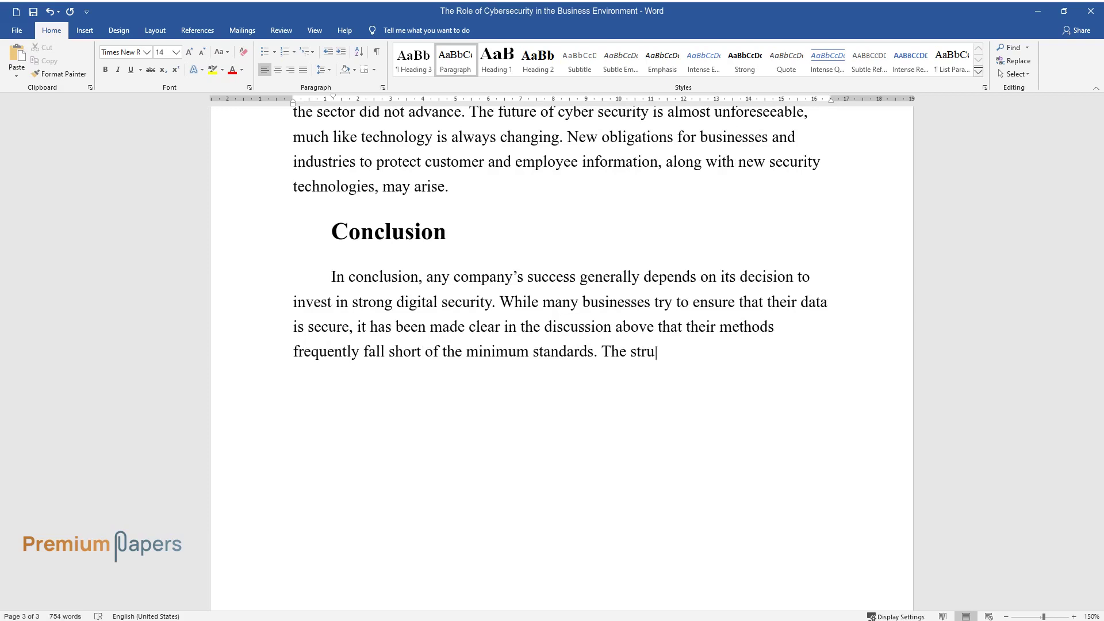
type("ggle for a comprehensive digital se")
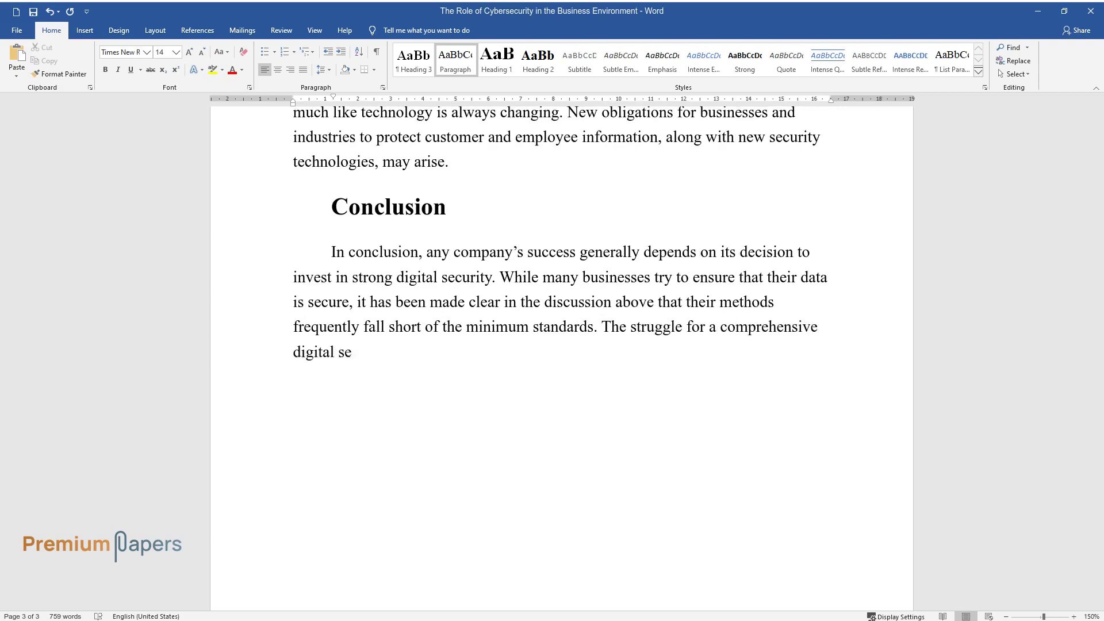
type("curity stage should consider the re")
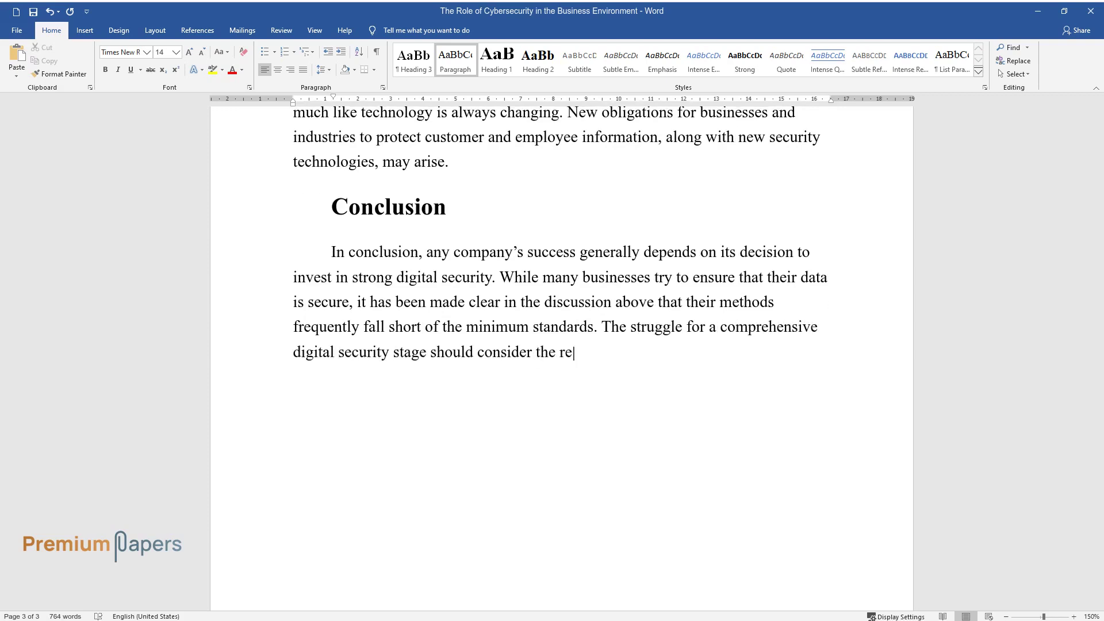
type("lationship between people, processe")
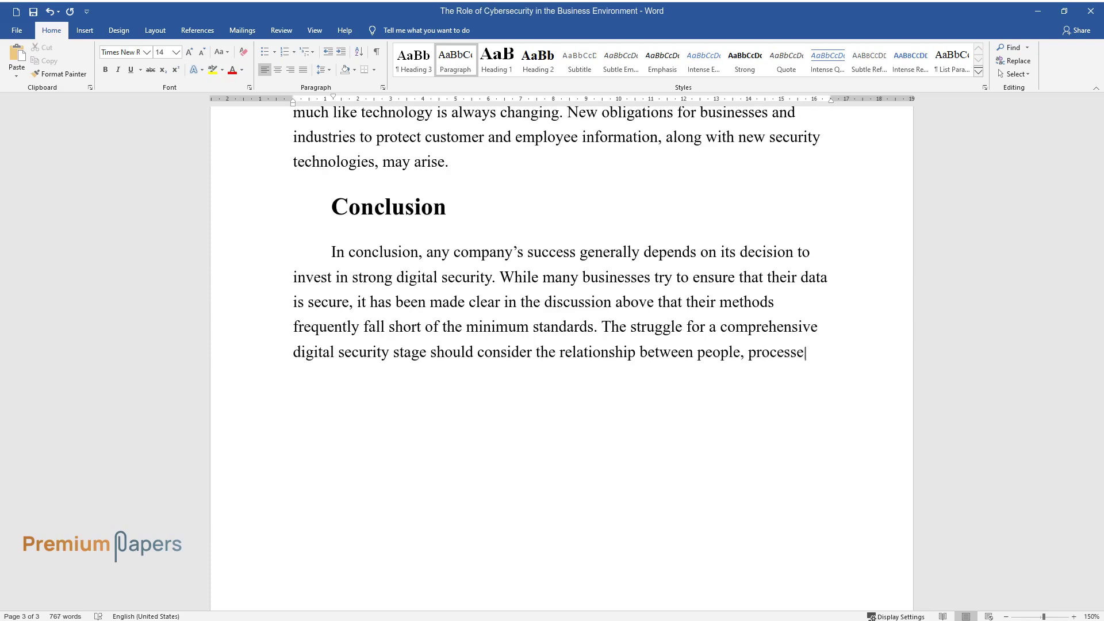
type("s, and inventions")
type("hat many")
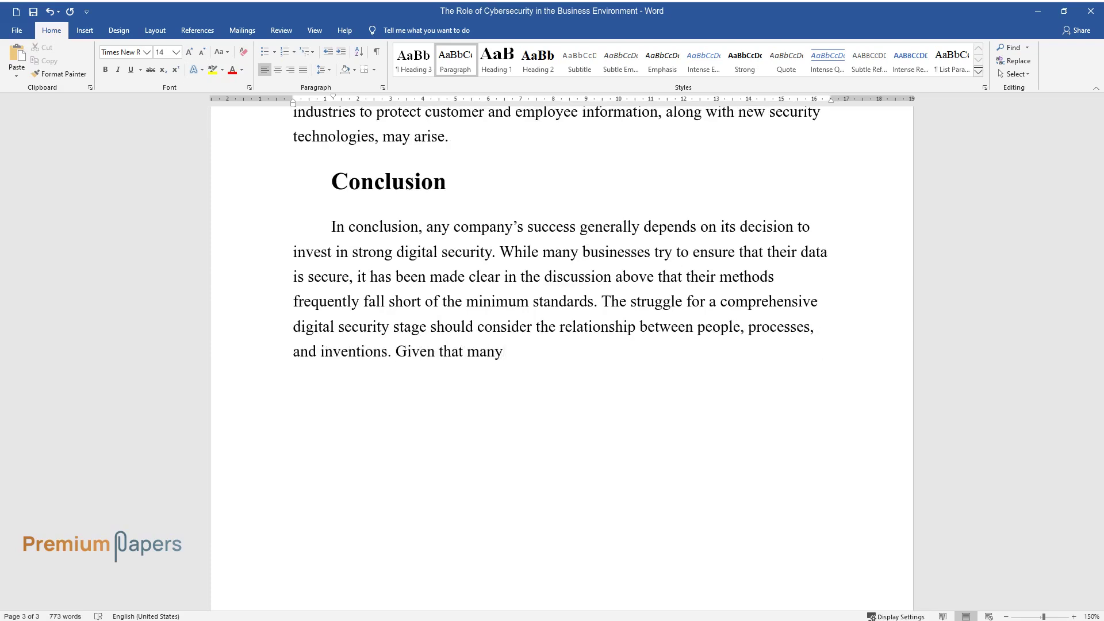
type(" organizational fun")
type("ctions depend on")
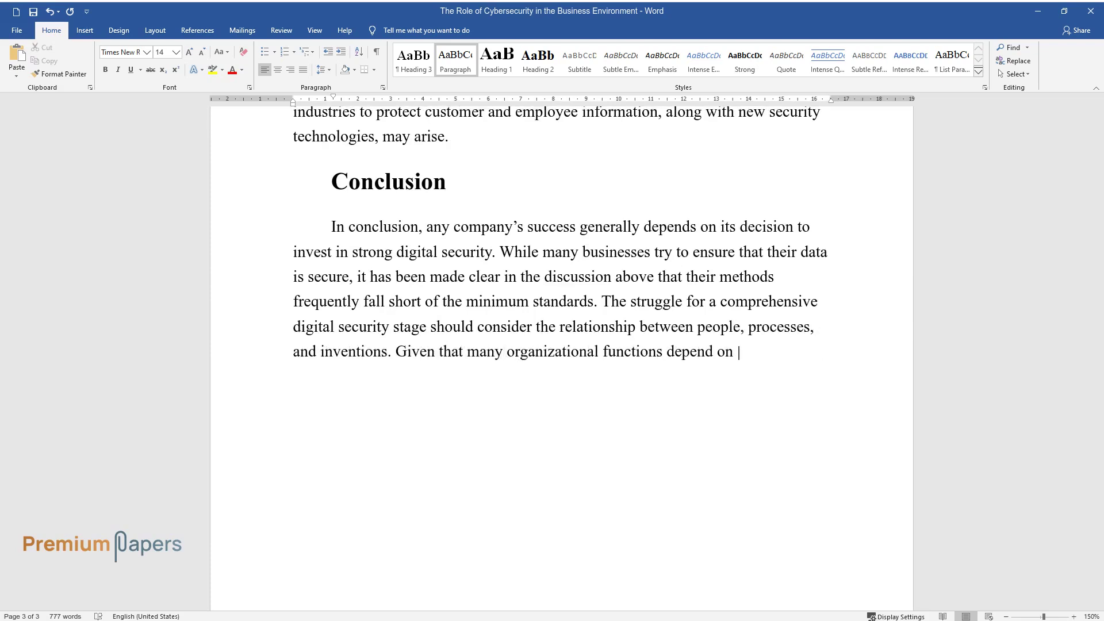
type(" the workforce's expertise, people m")
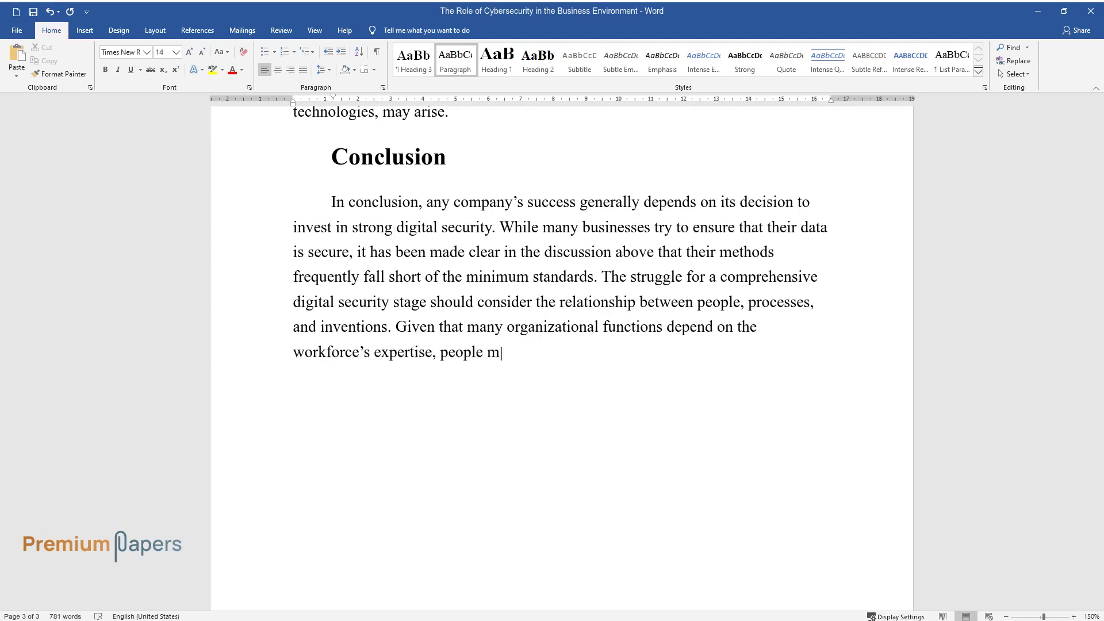
type("ust become more conscious of the va")
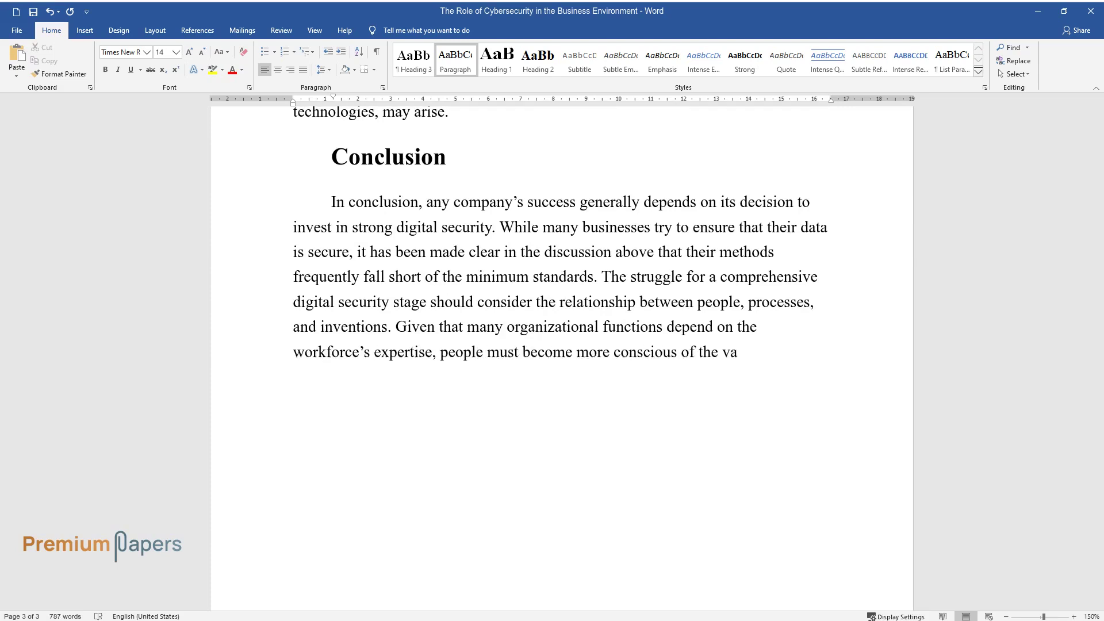
type("lue of developing an understanding ")
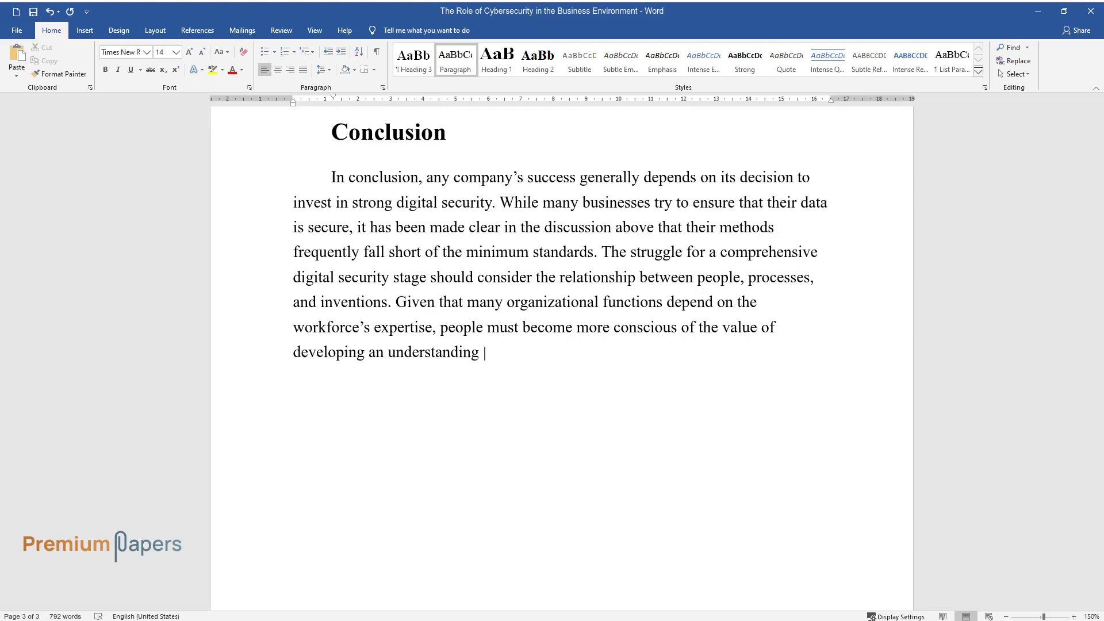
type("of other people's expectations and ")
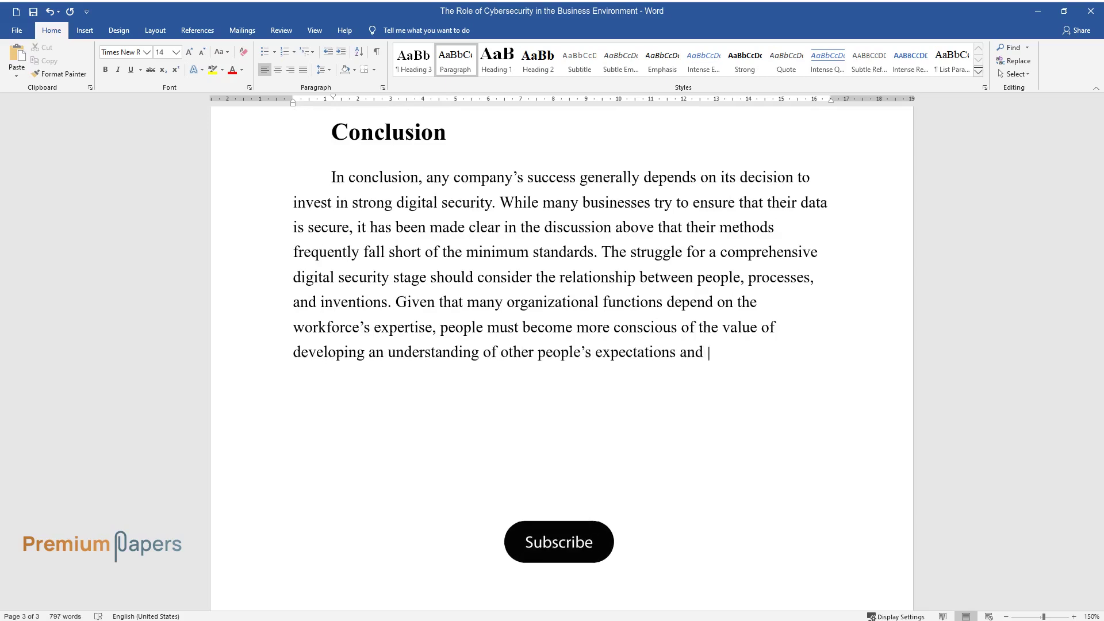
type("trustworthiness. To ensure smooth op")
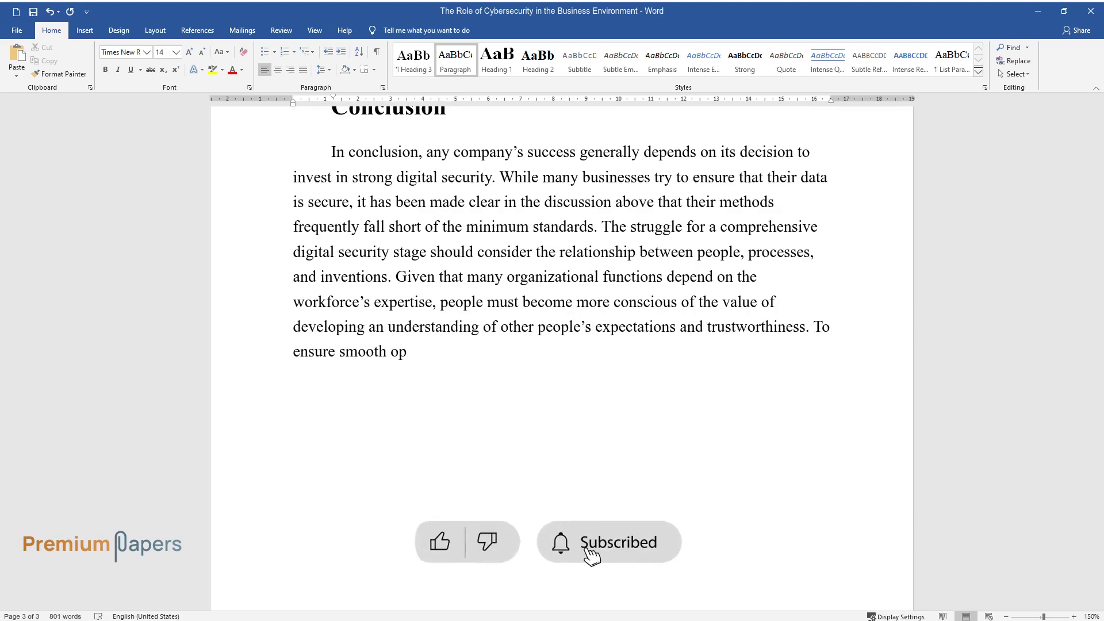
type("erations, the security technology ")
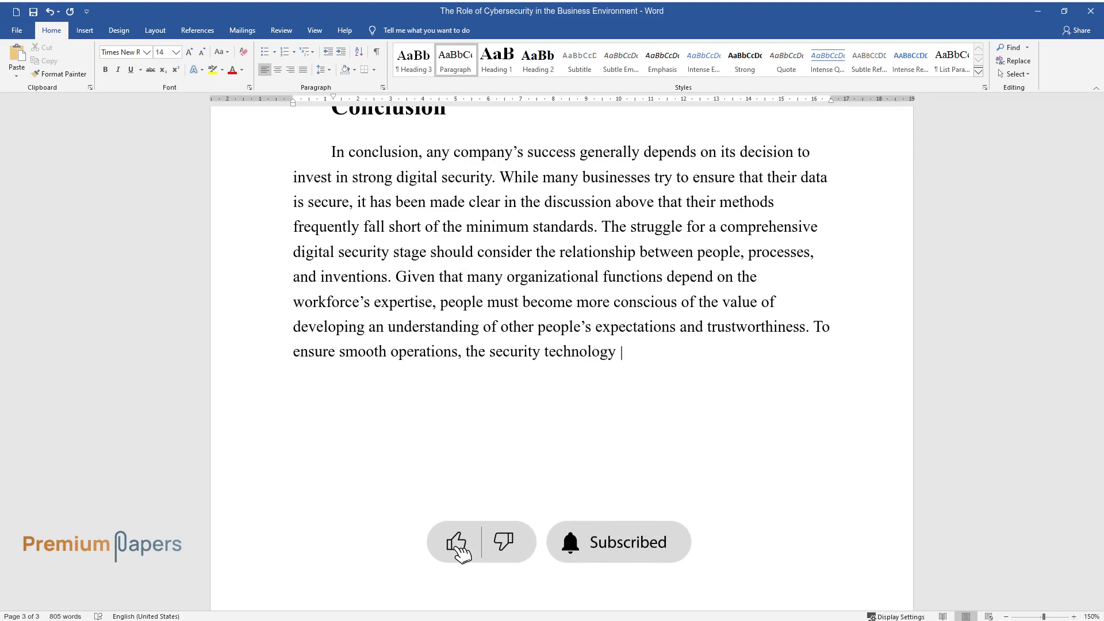
type("components should be aligned with th")
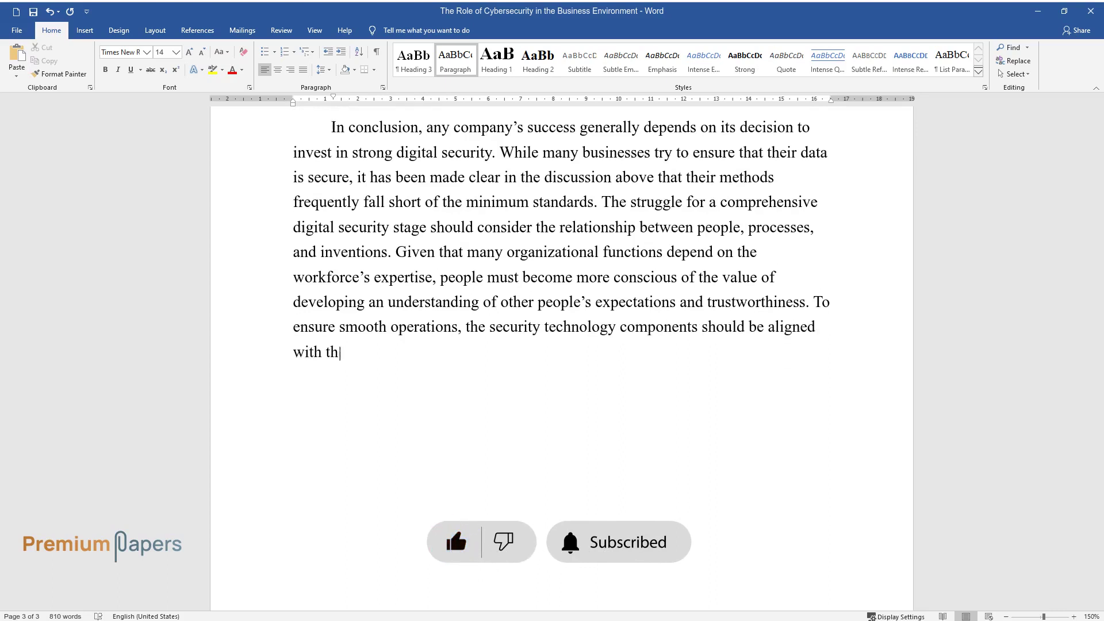
type("e corporate objec")
type("tives and aims.")
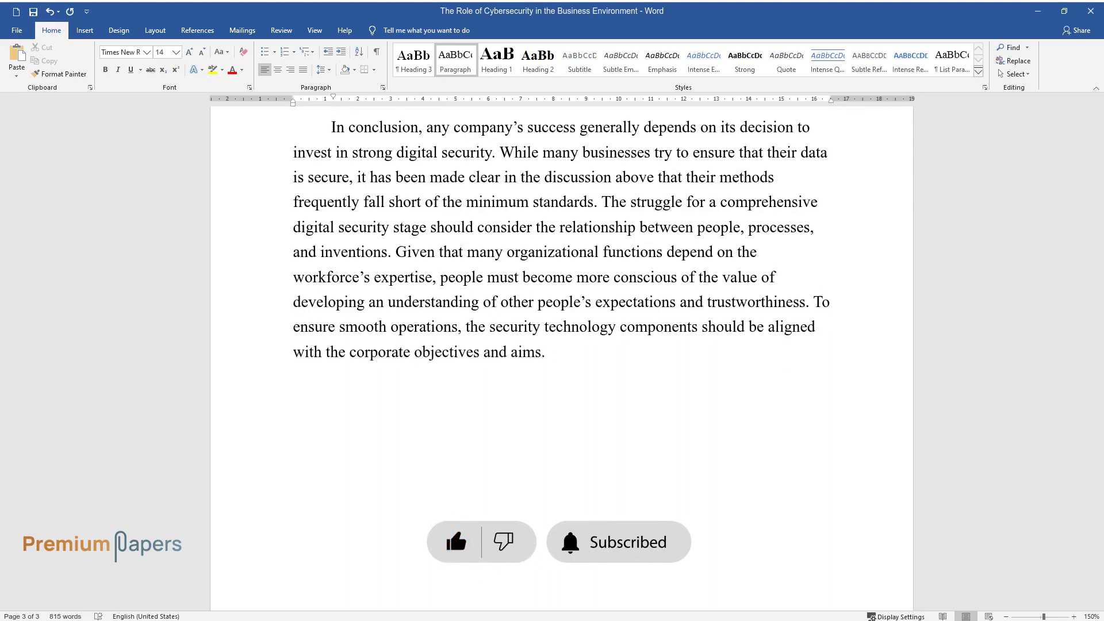